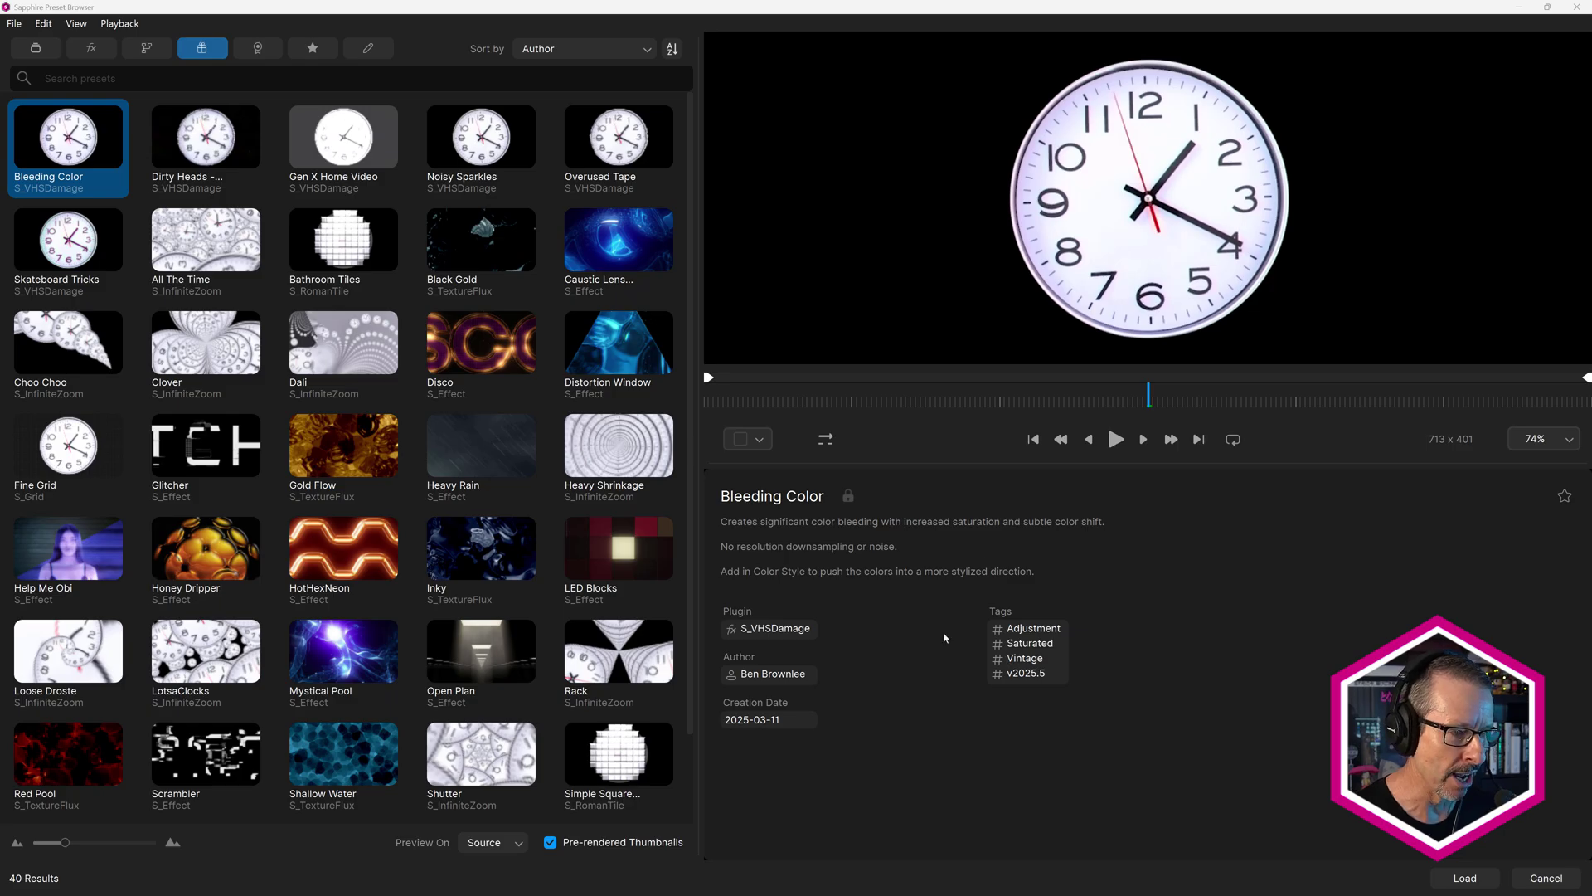
# - Widen the preset grid to seven columns per row, shrinking the preview panel
pyautogui.moveTo(701, 512); pyautogui.dragTo(657, 505)
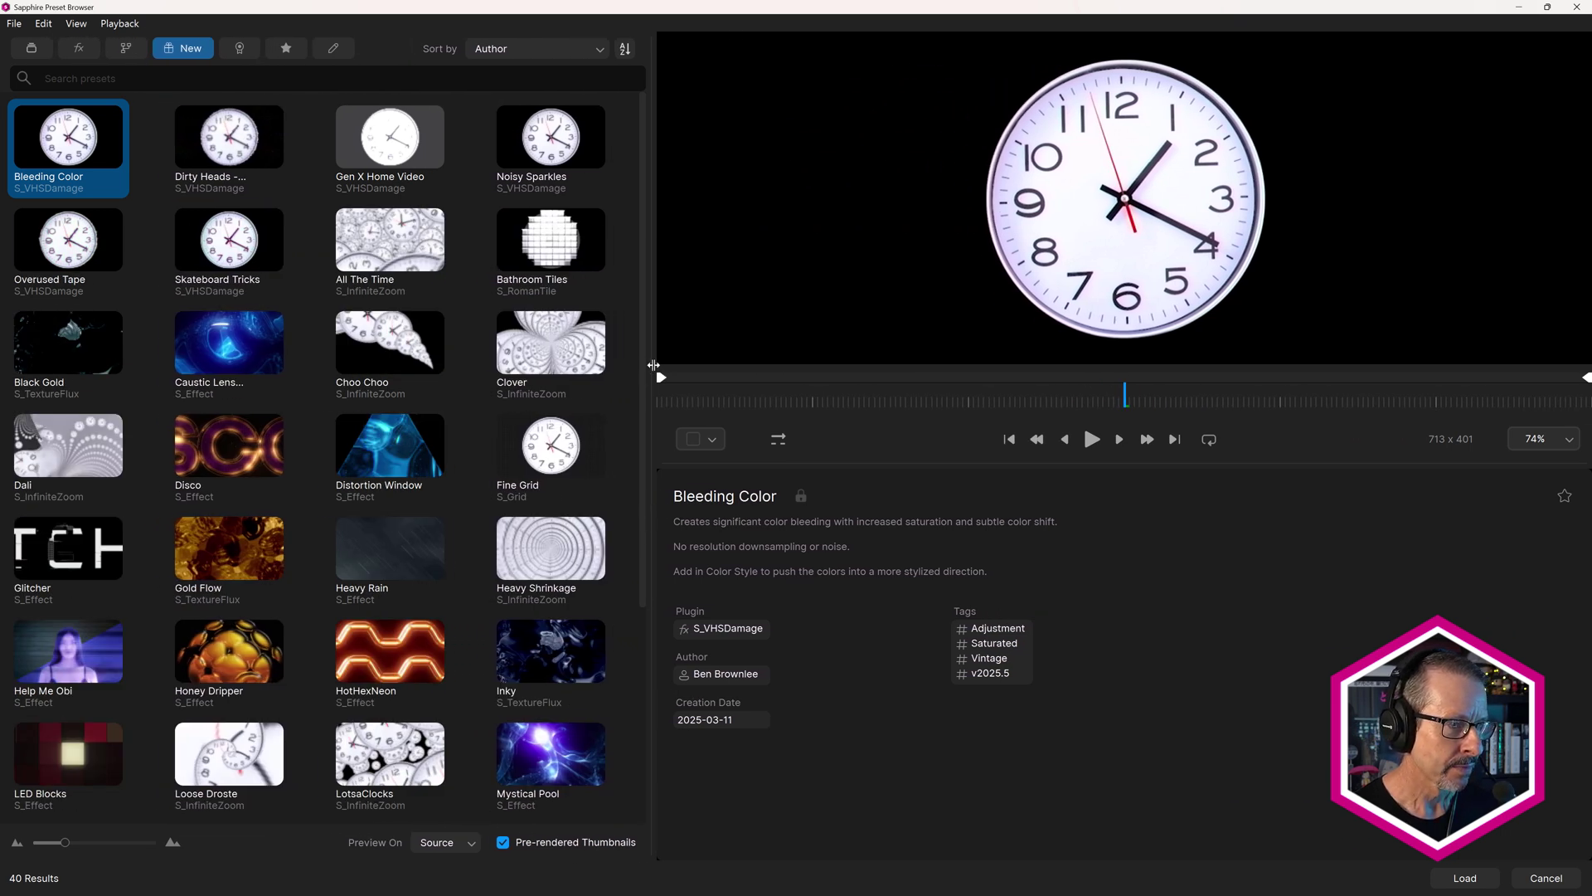
pyautogui.moveTo(654, 365); pyautogui.dragTo(933, 407)
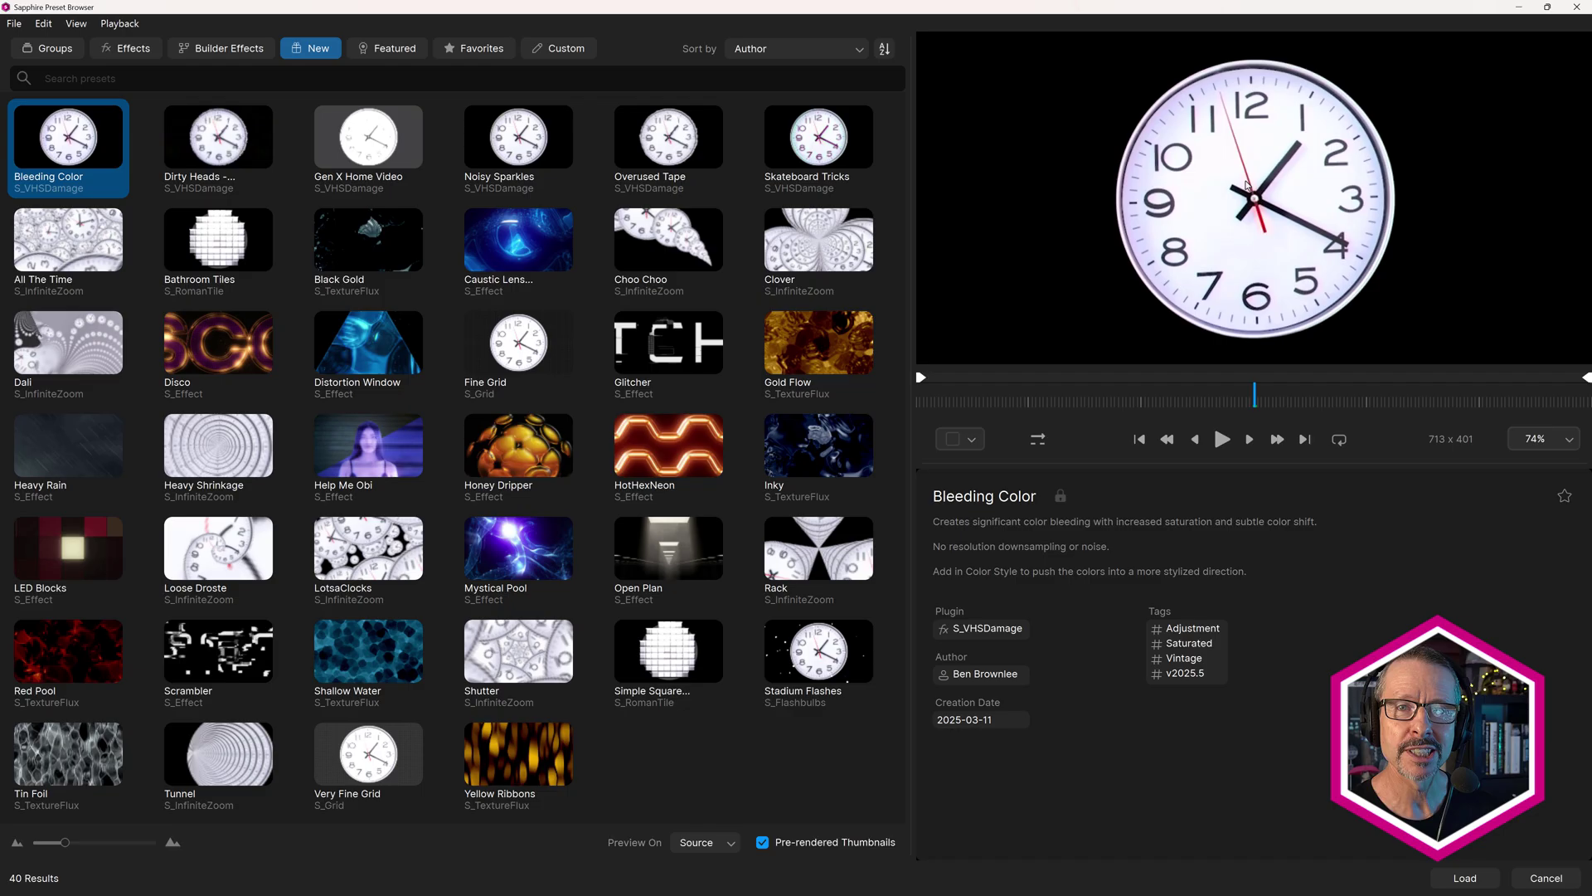
# - Preview the Clover, Heavy Shrinkage, LotsaClocks, Shutter and Loose Droste presets in turn
pyautogui.click(816, 245)
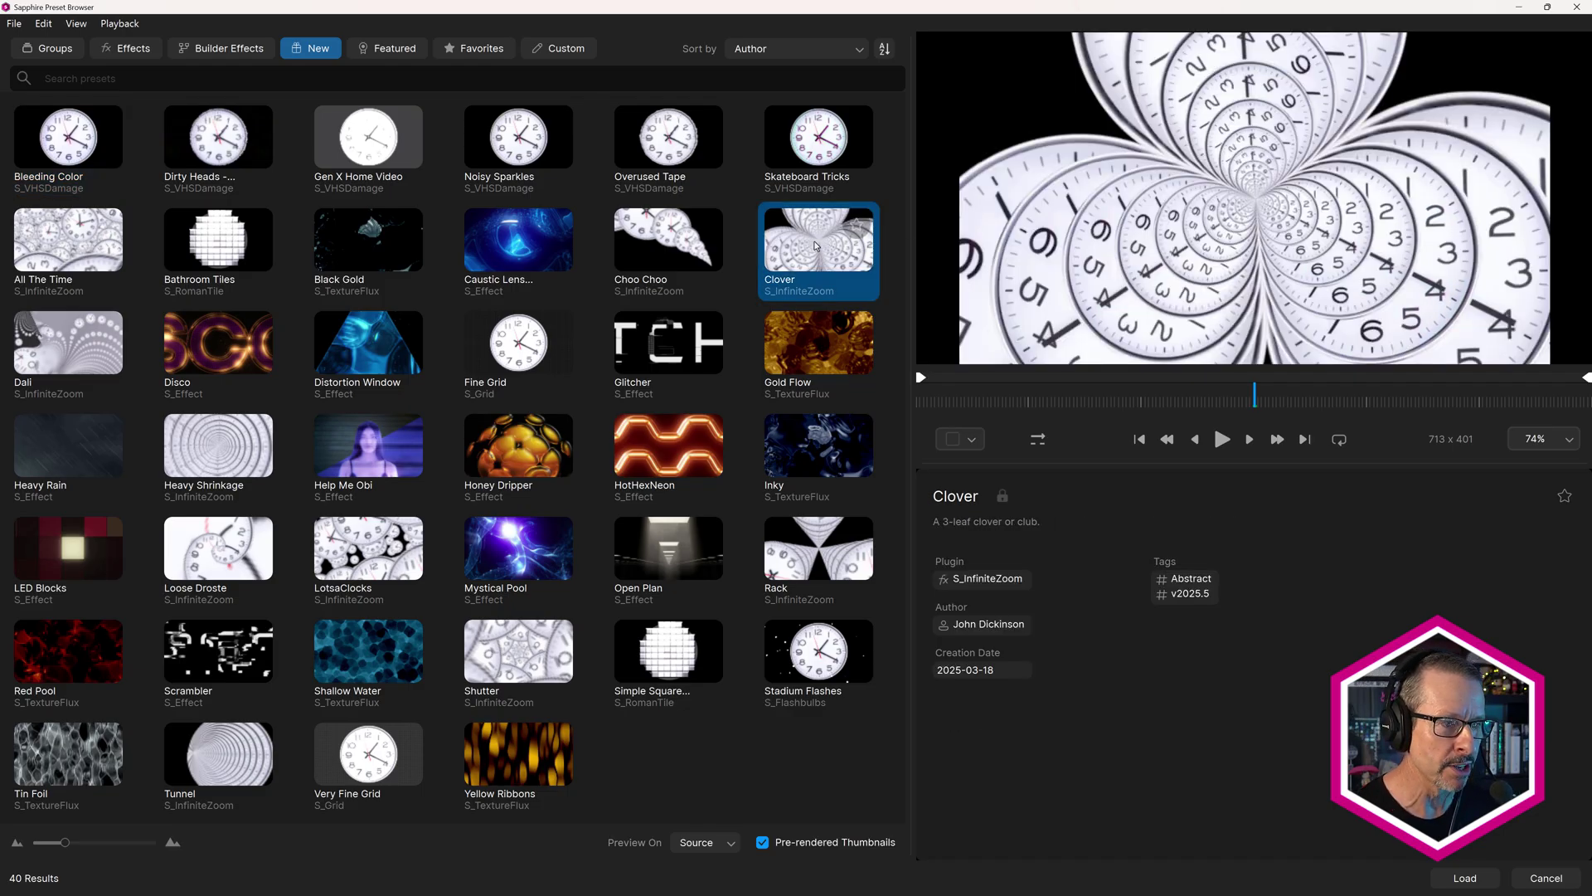
pyautogui.click(219, 448)
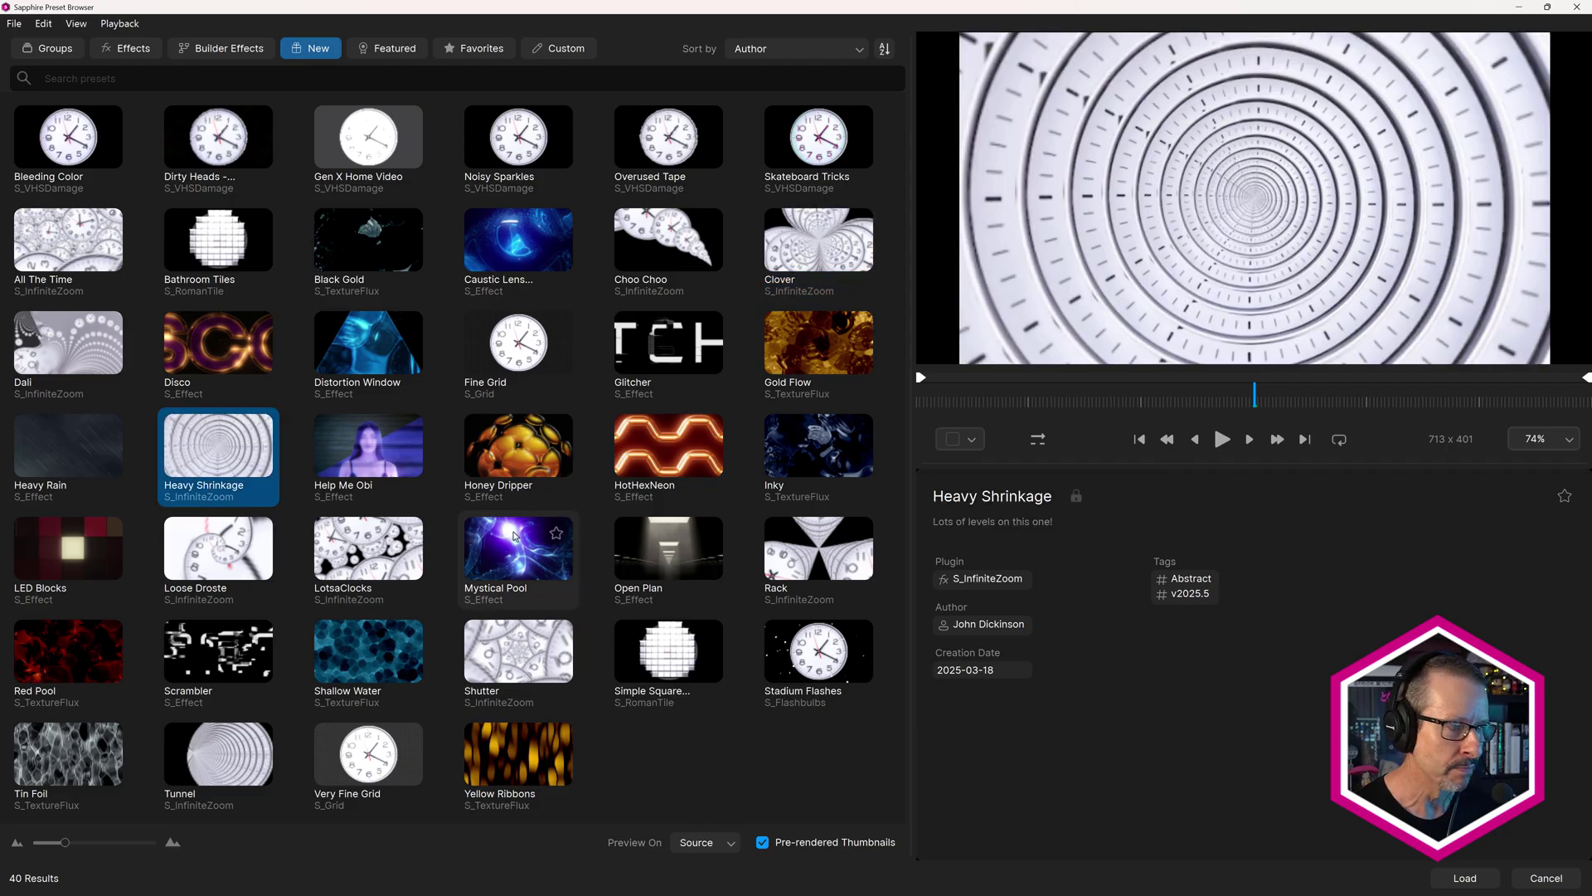
pyautogui.click(385, 540)
pyautogui.click(518, 655)
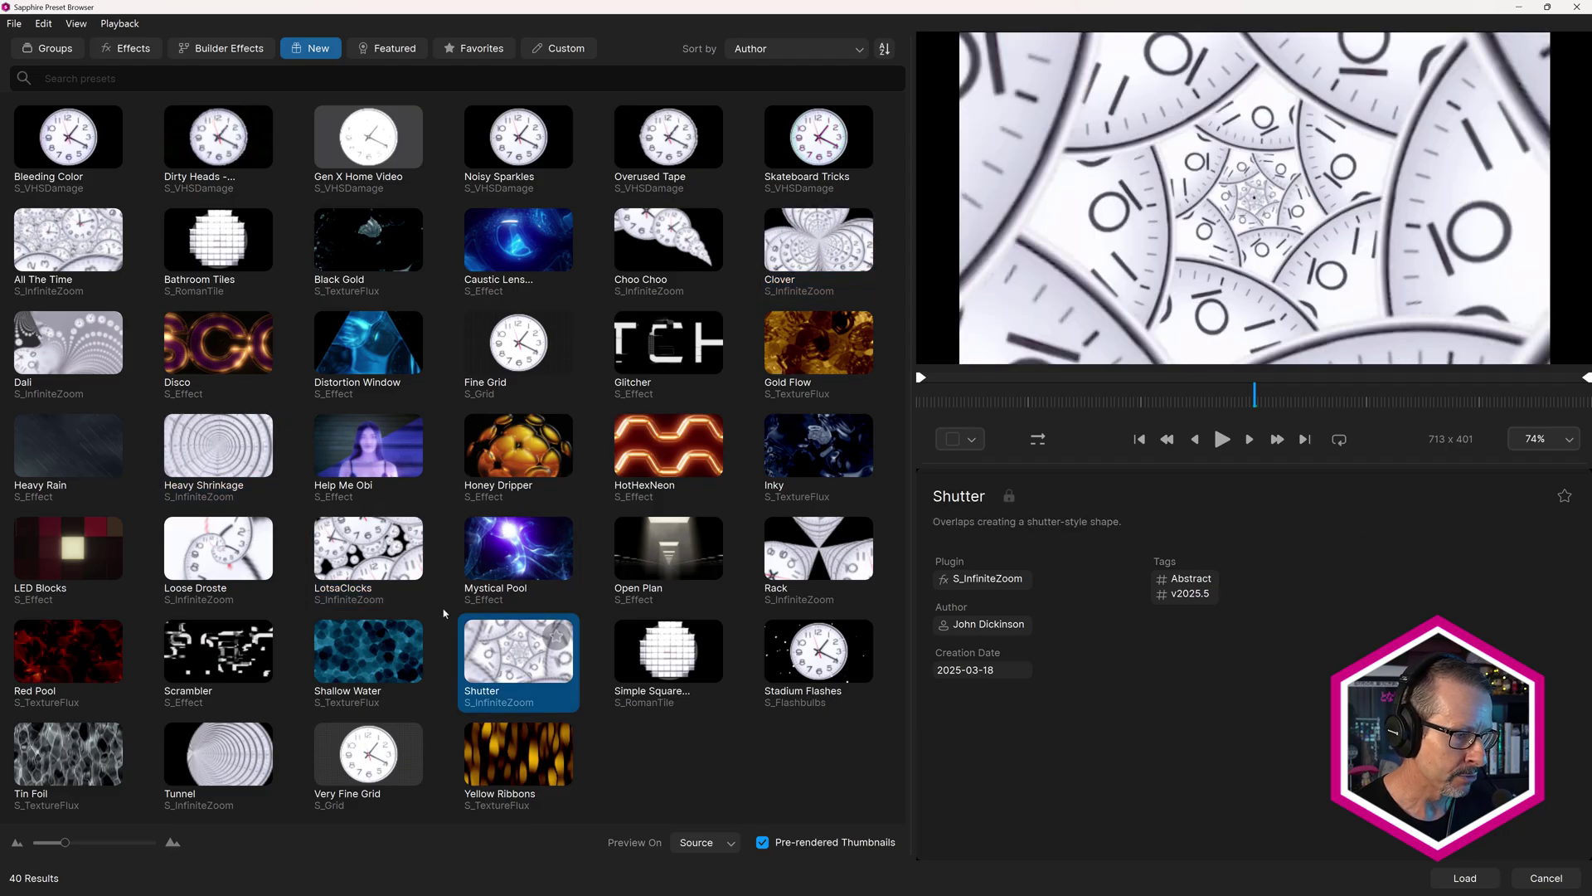
pyautogui.click(217, 549)
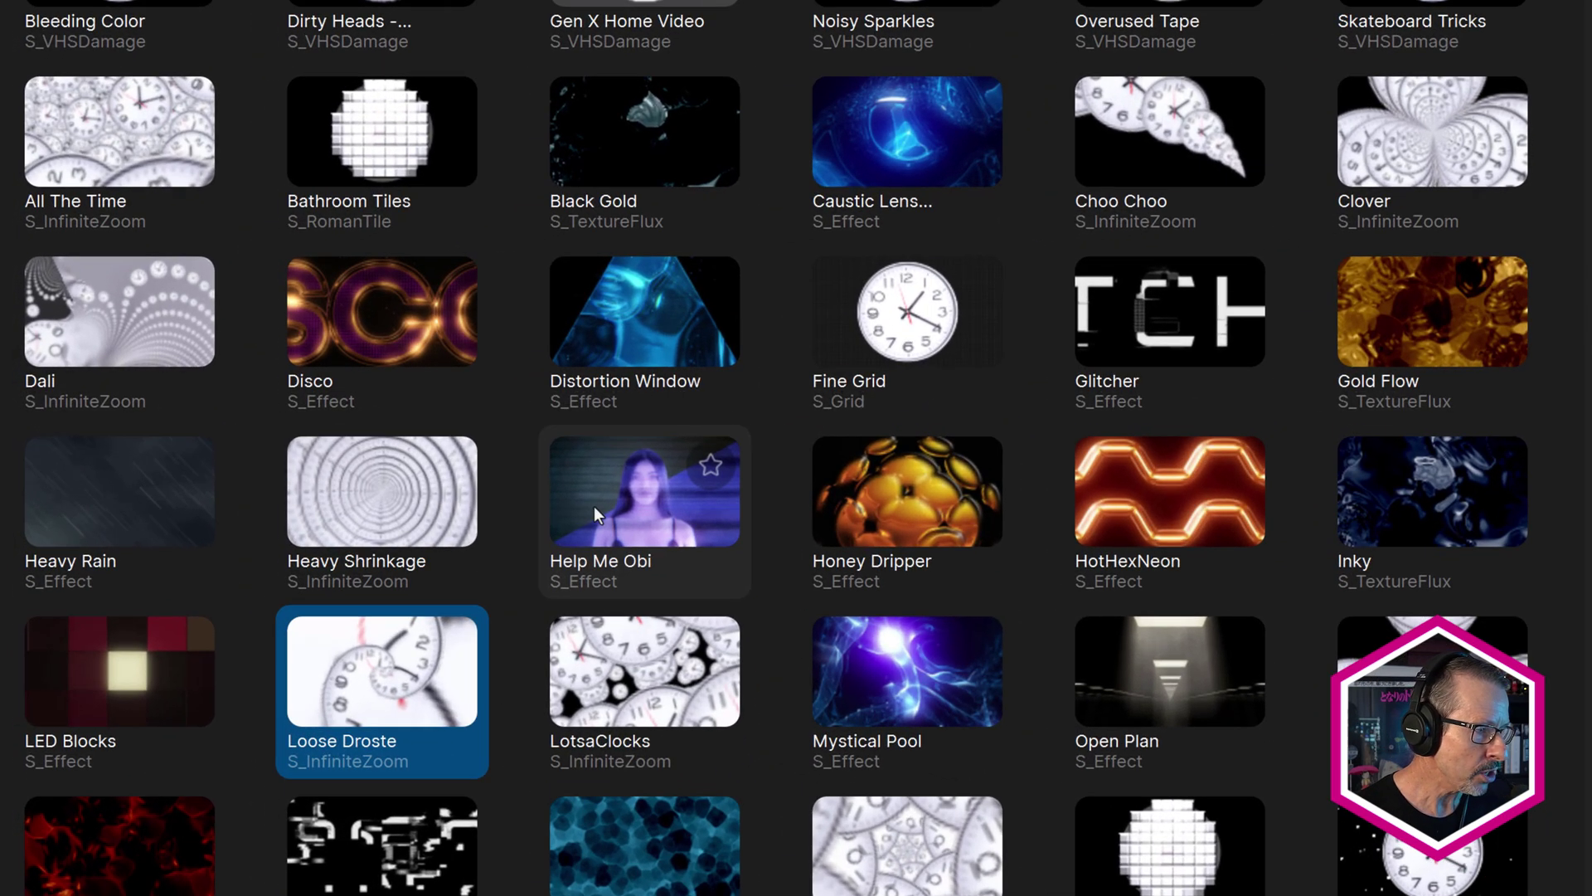
pyautogui.moveTo(339, 453)
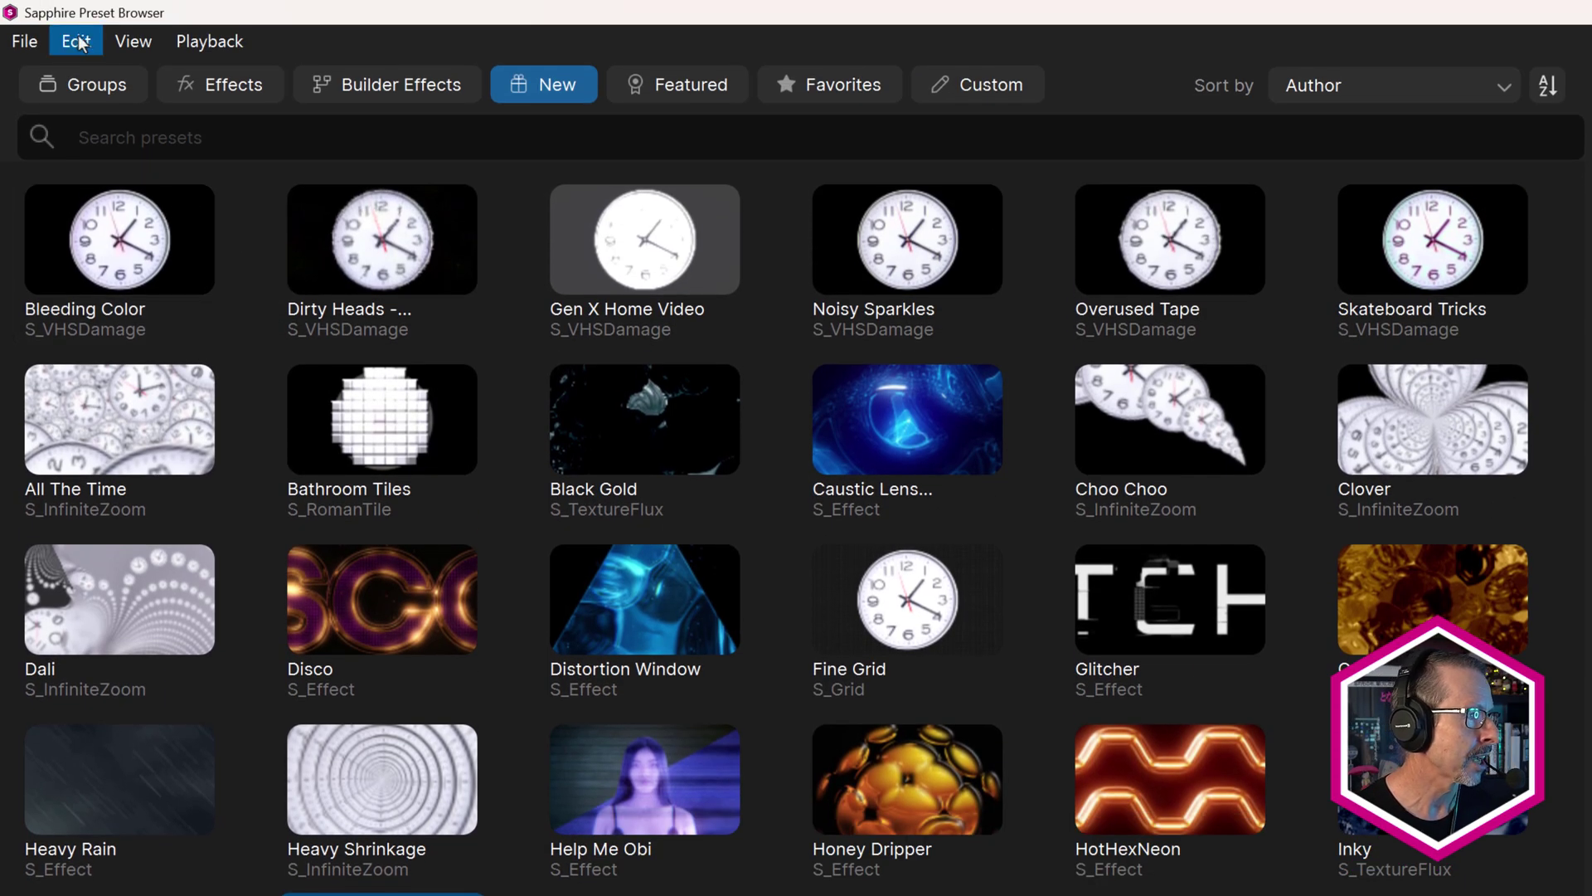
# - In Browser Settings, uncheck Simplified so preset tooltips show full detail
pyautogui.click(81, 44)
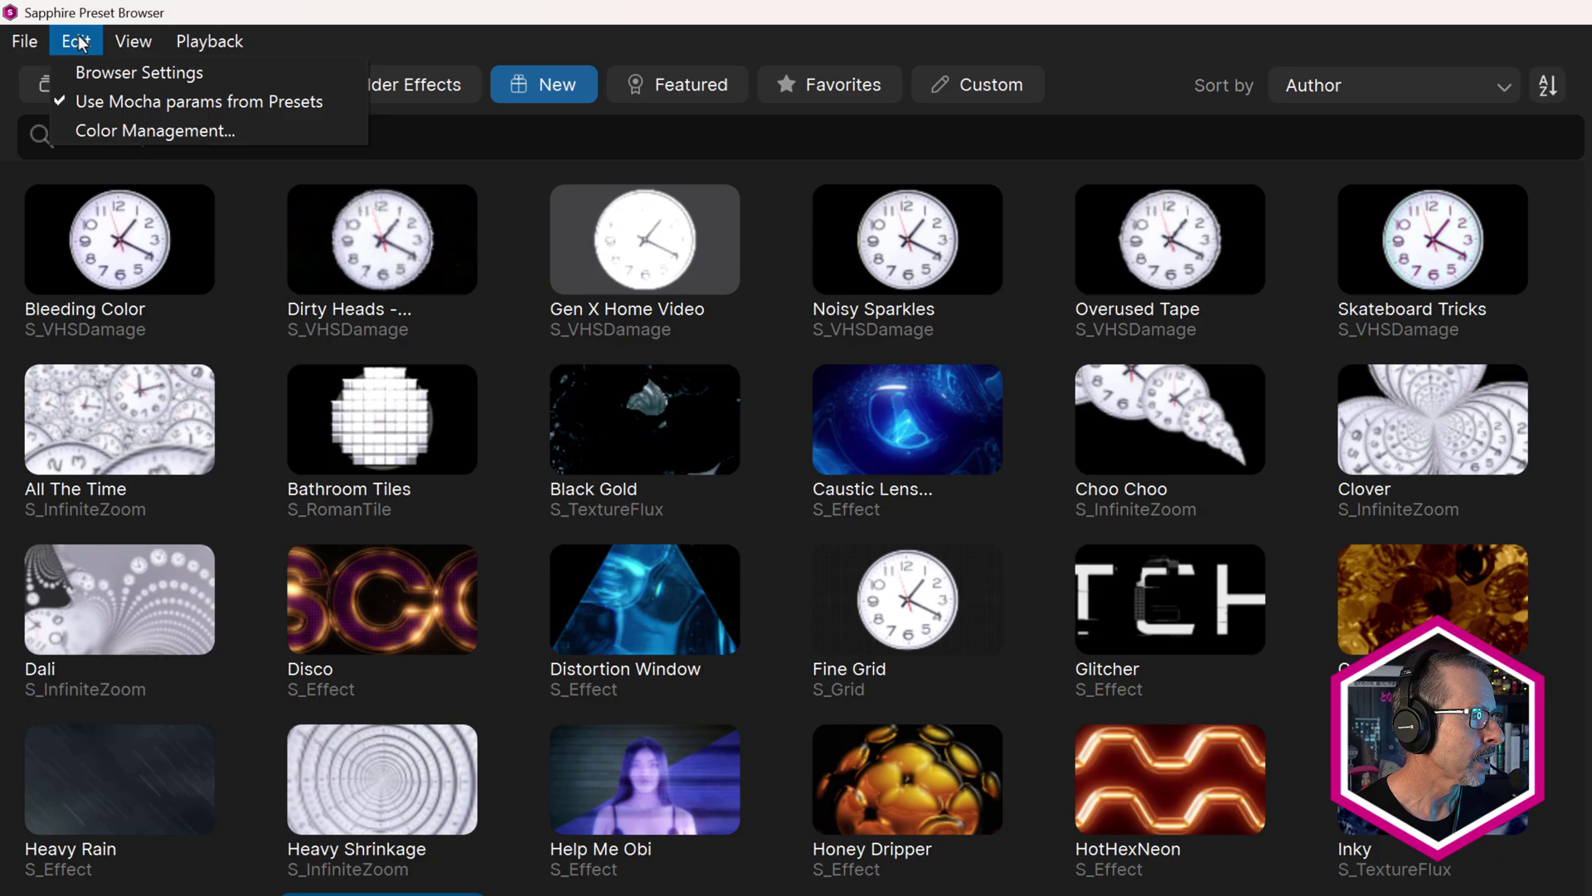
pyautogui.click(95, 72)
pyautogui.moveTo(1178, 553); pyautogui.dragTo(584, 247)
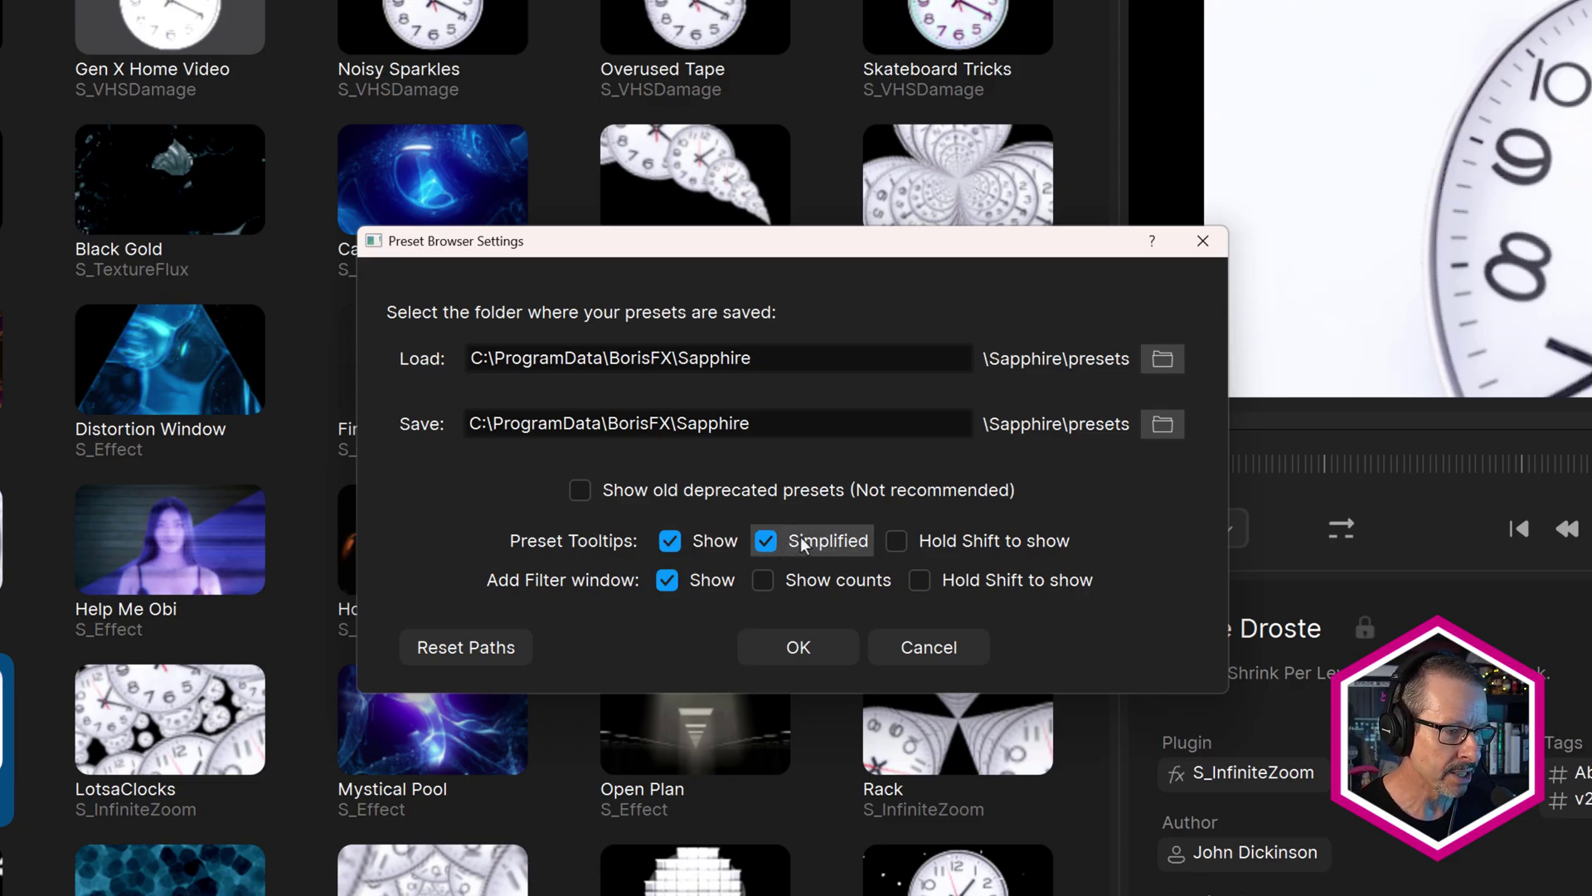
pyautogui.click(767, 543)
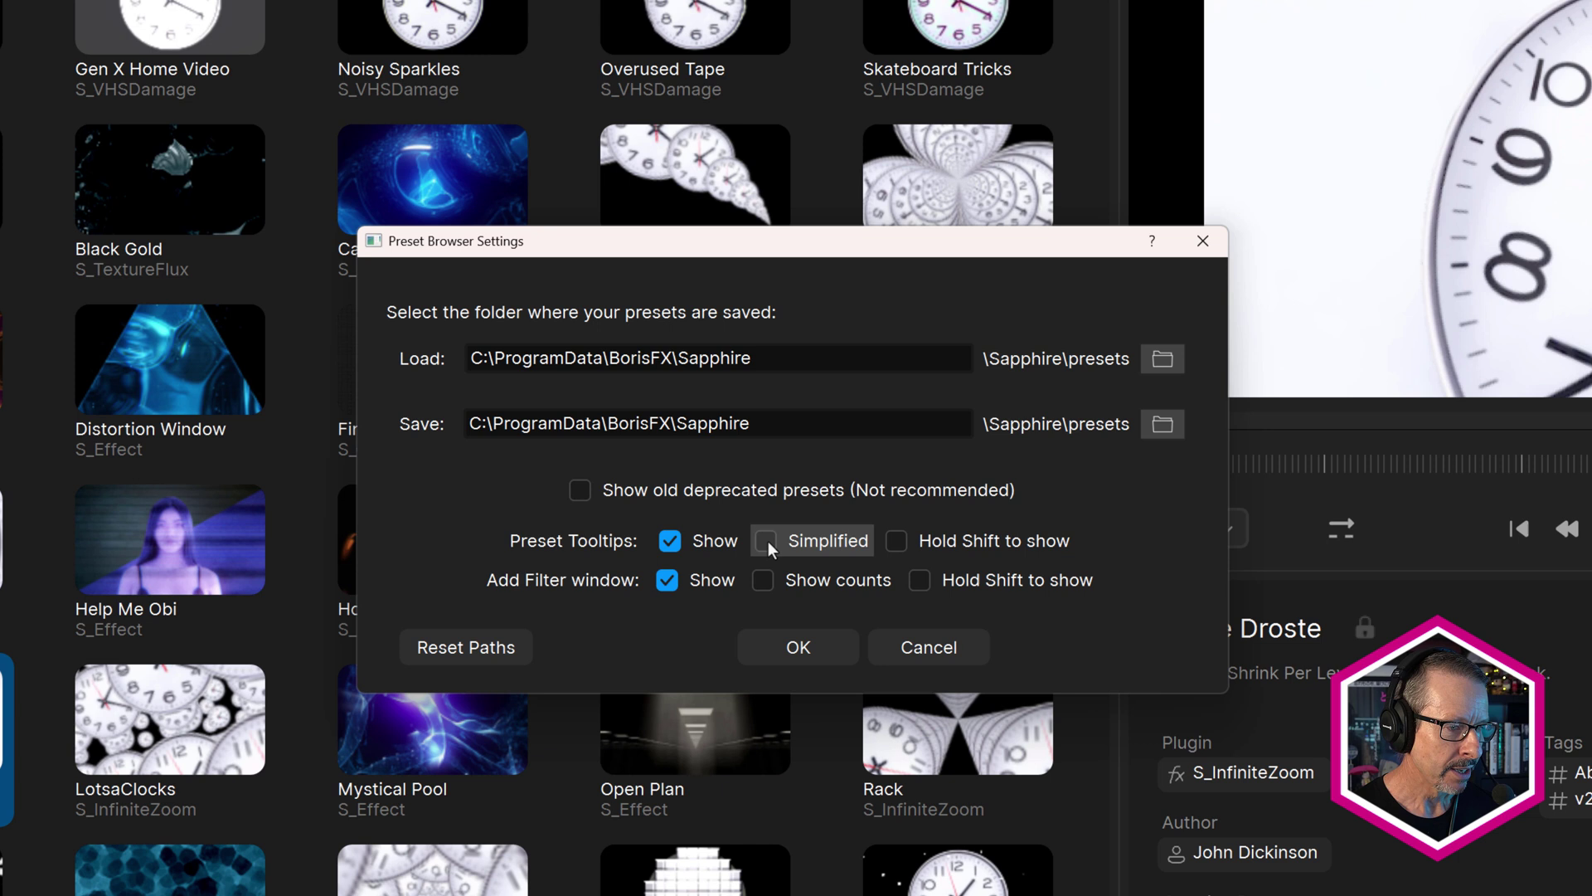
pyautogui.click(801, 647)
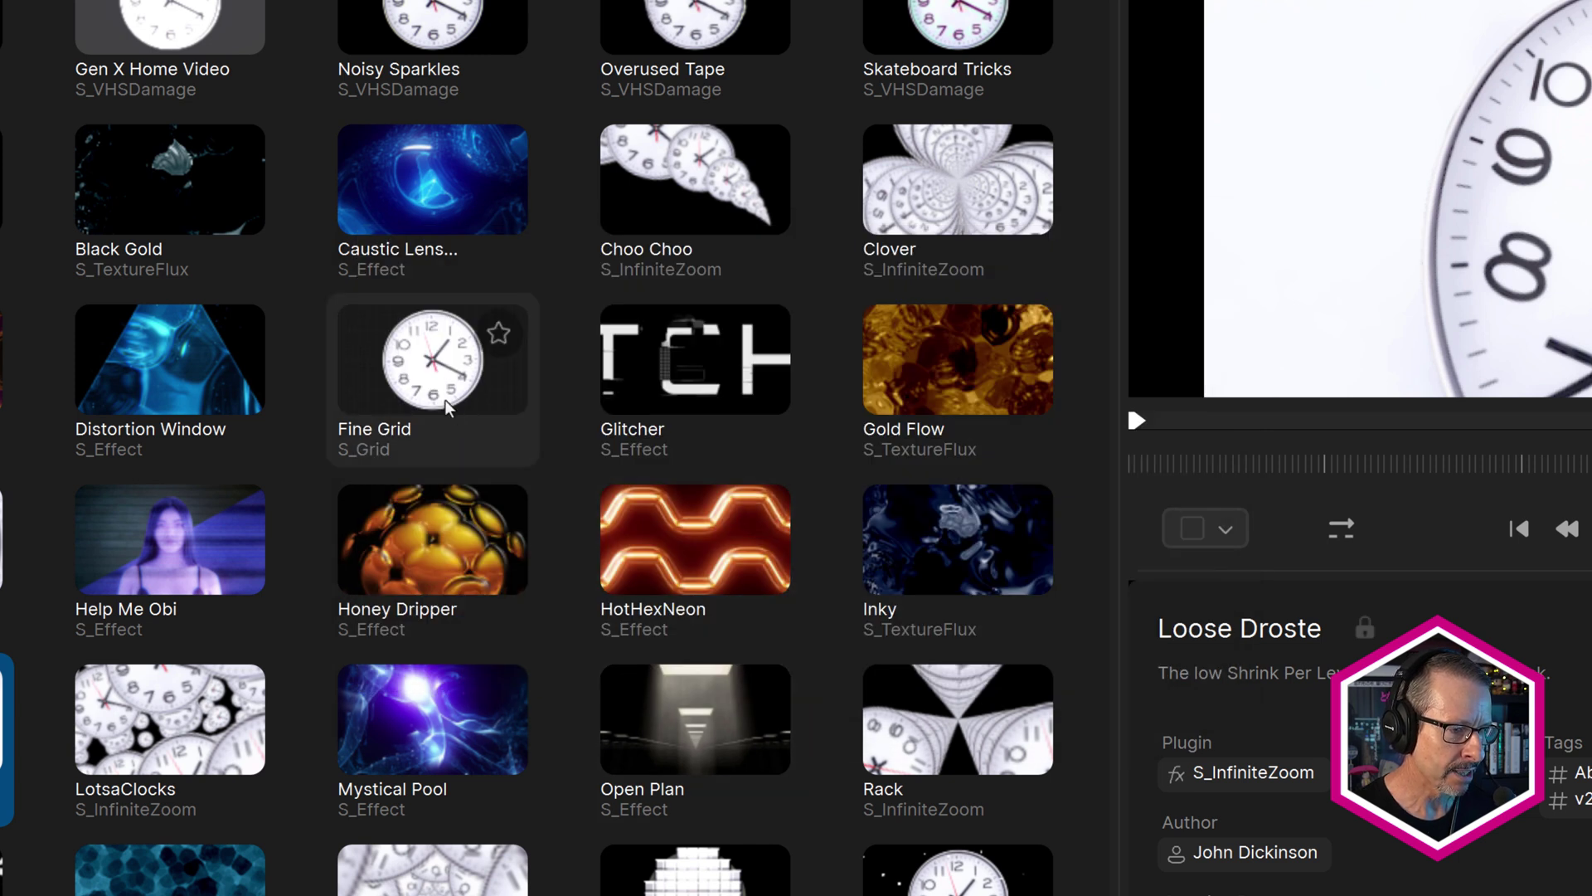
# - Make preset tooltips require Hold Shift, then hold Shift to view Fine Grid's info card
pyautogui.moveTo(442, 397)
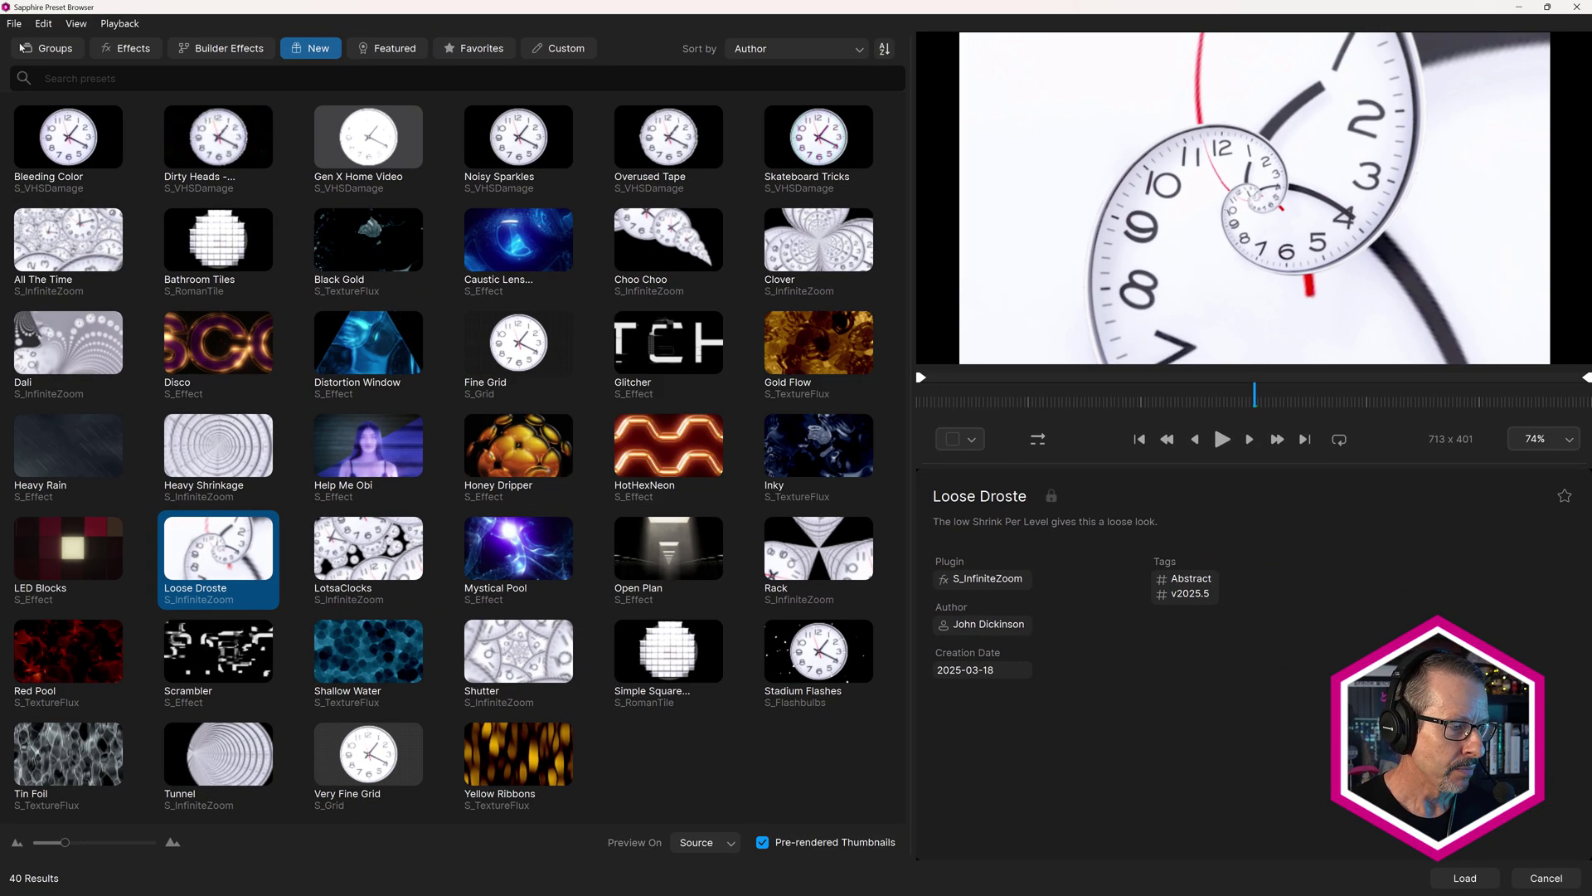
pyautogui.click(45, 23)
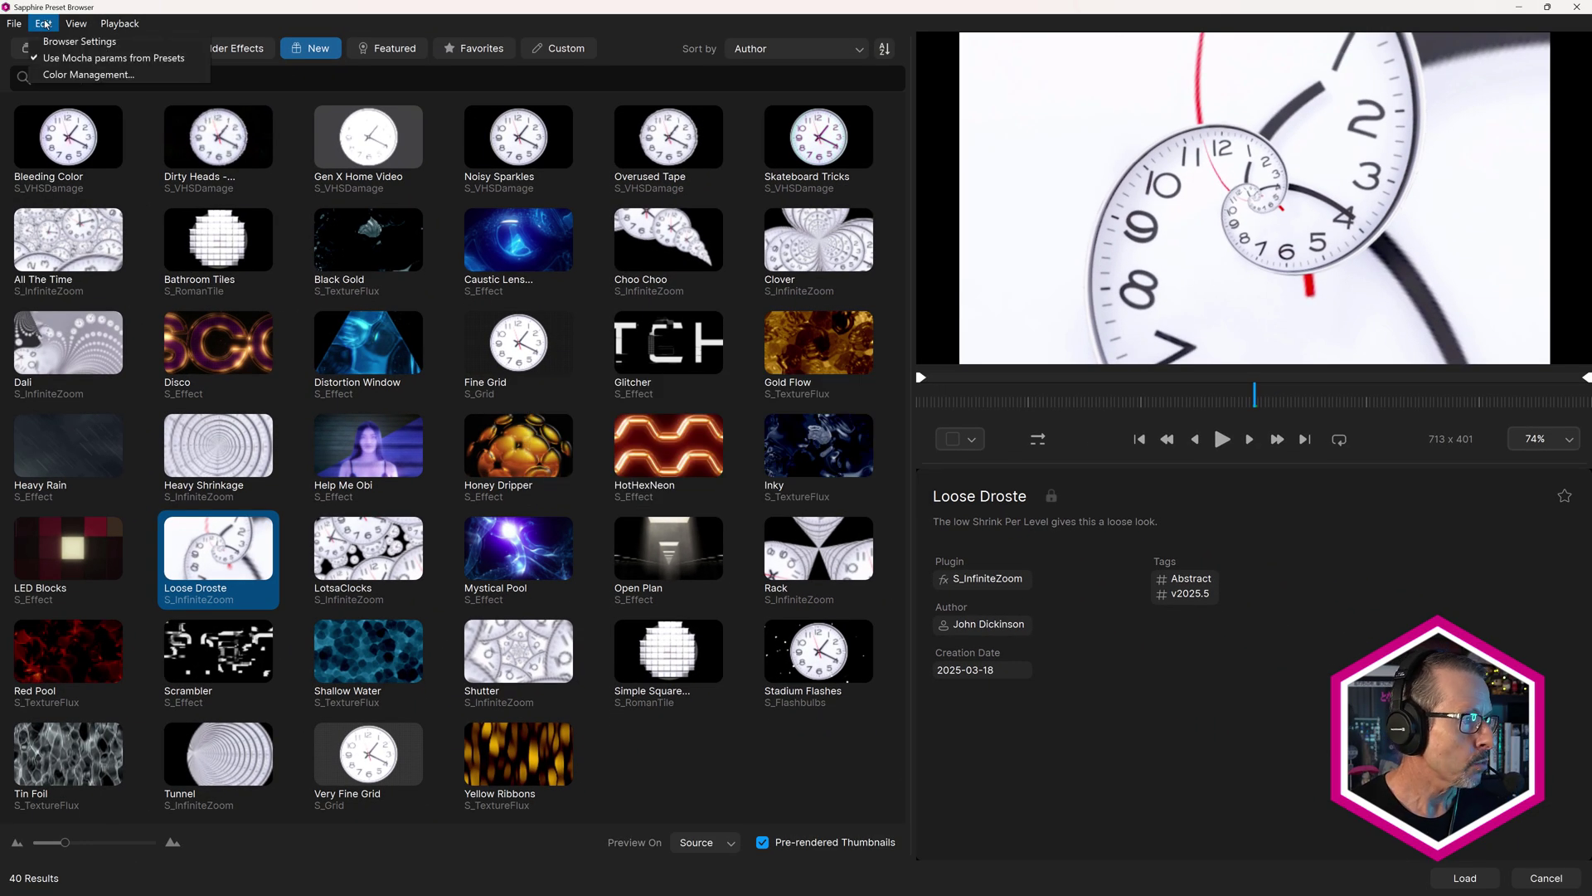
pyautogui.click(79, 42)
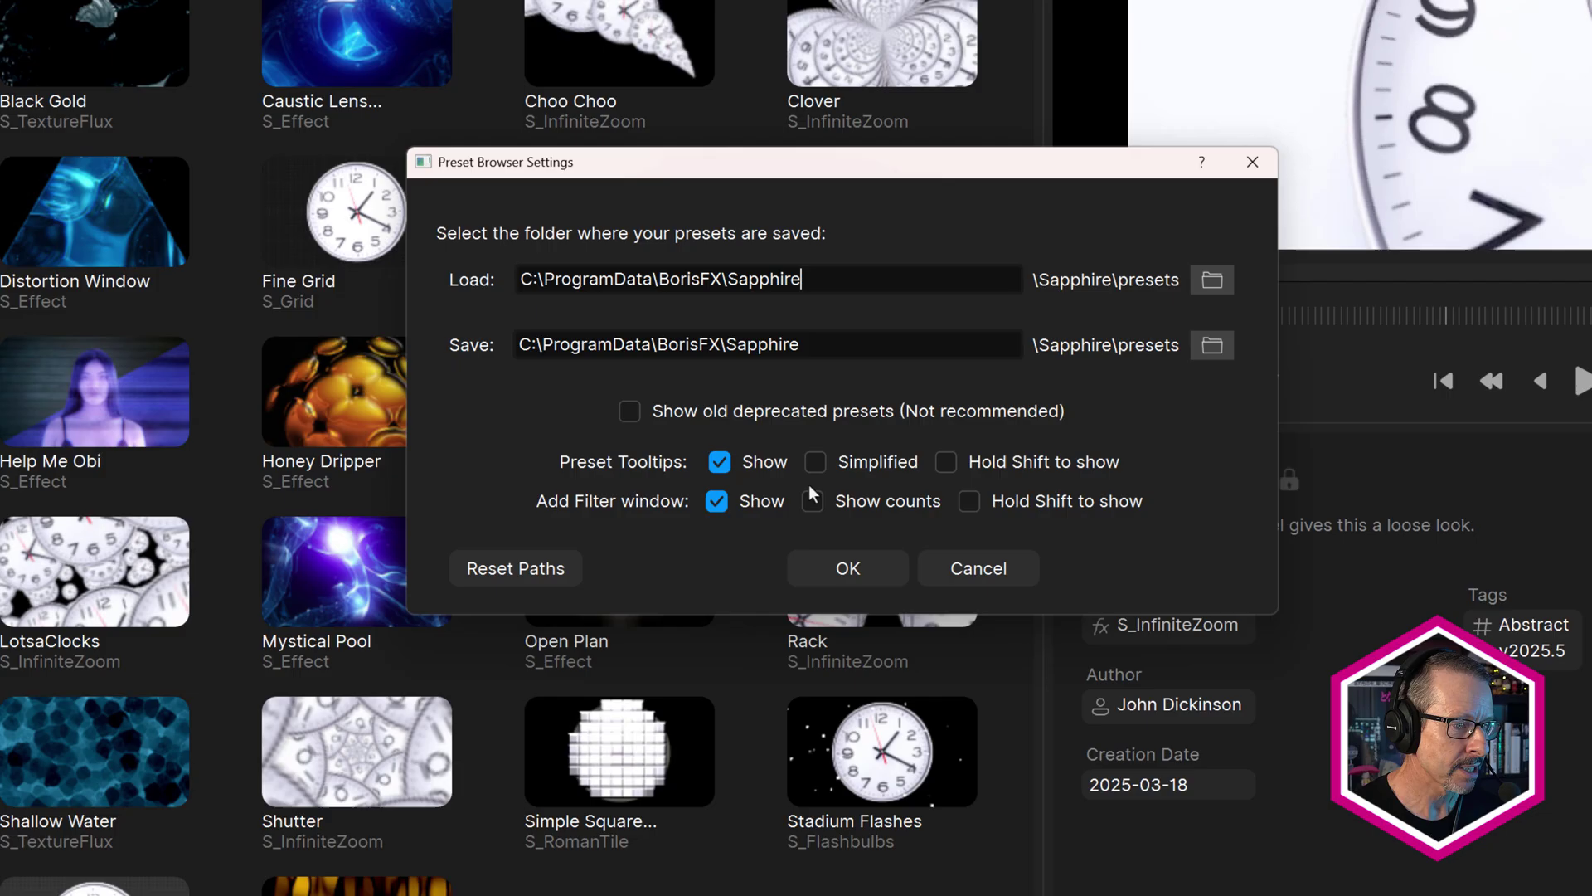
pyautogui.click(720, 462)
pyautogui.click(720, 462)
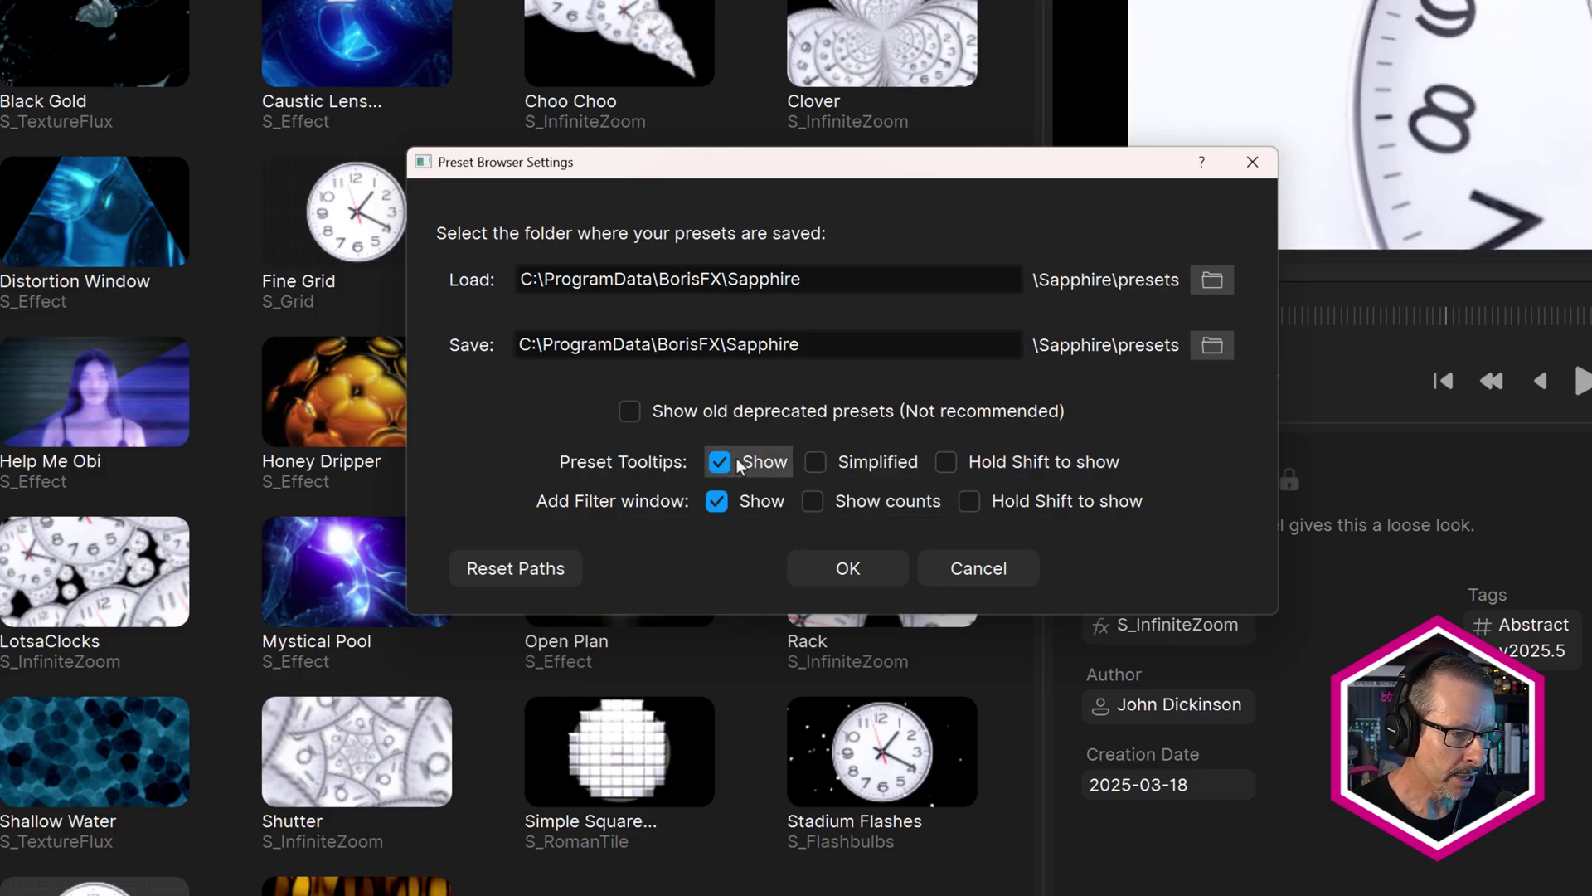
pyautogui.click(945, 461)
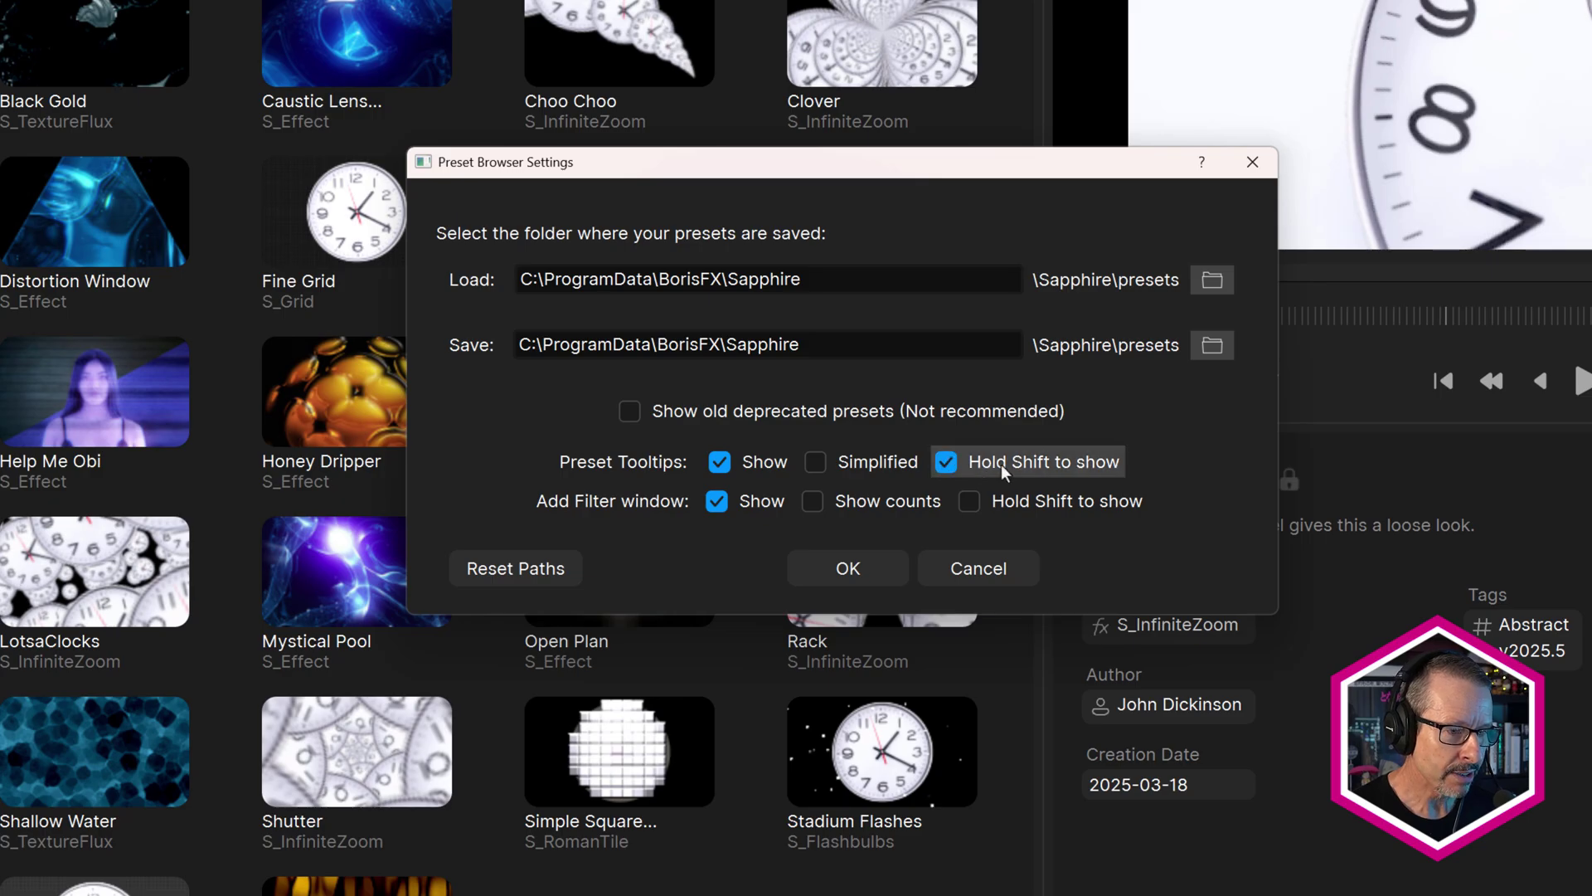
pyautogui.click(850, 570)
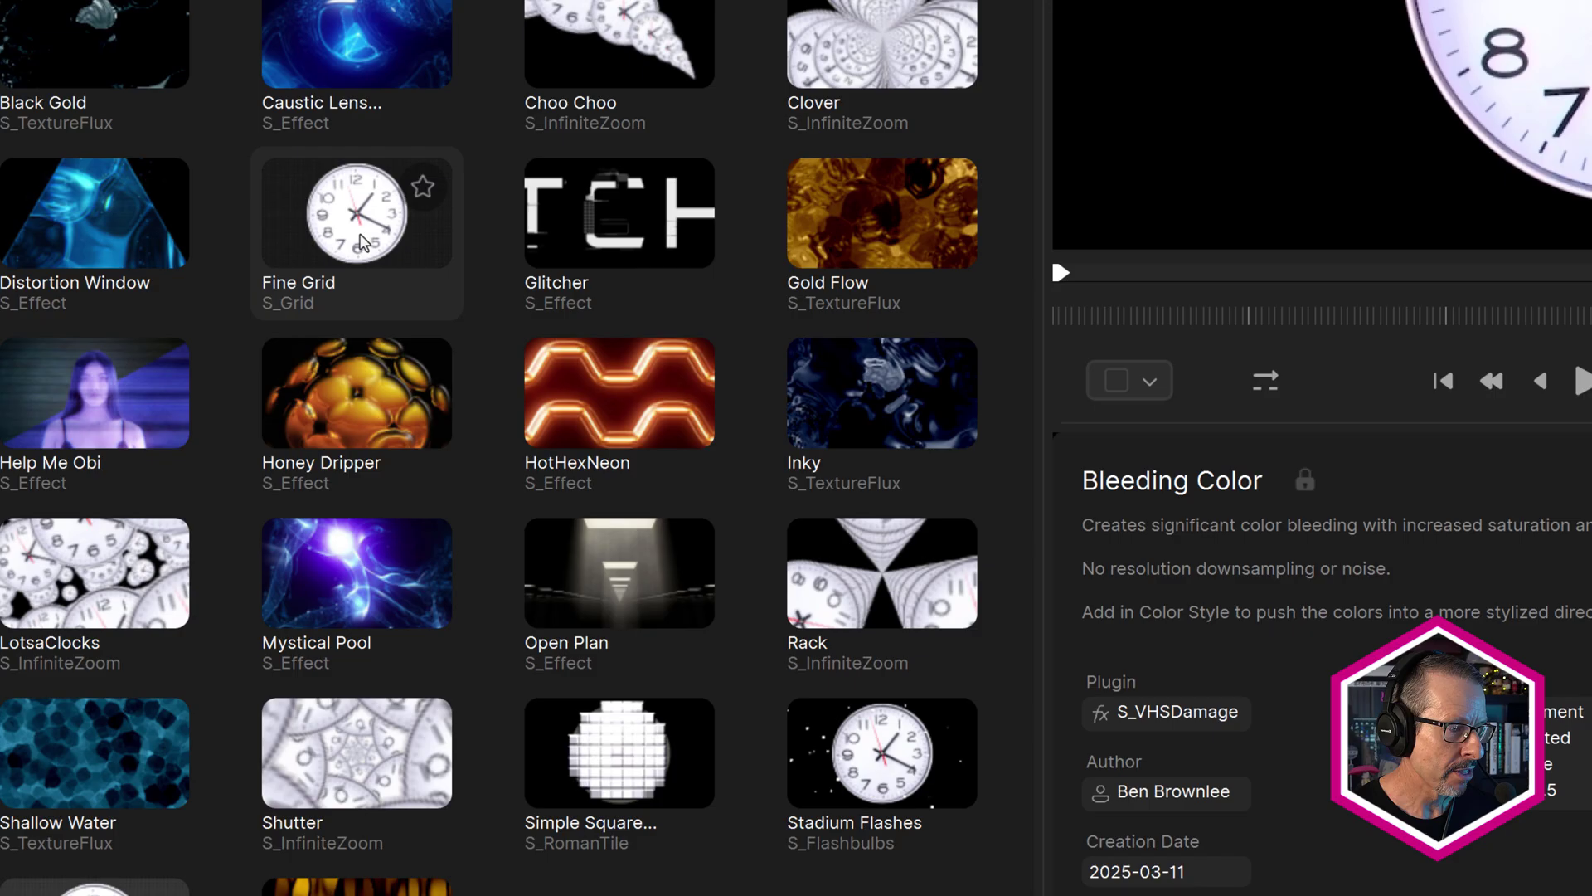
pyautogui.press('shift')
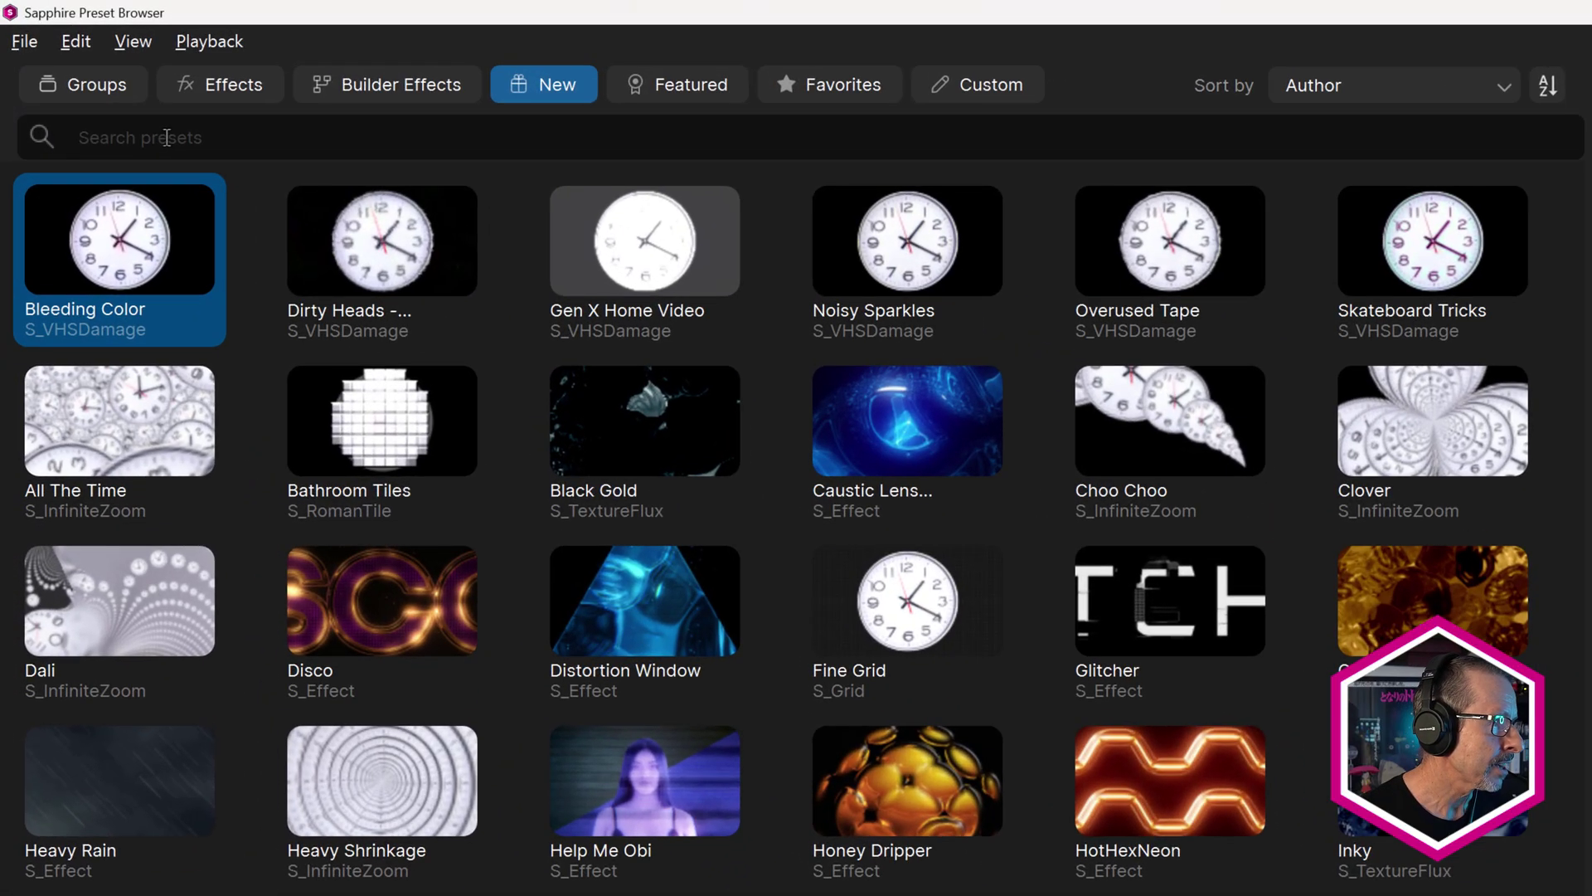
# - Search presets for 'red' and apply the Red tag filter
pyautogui.click(167, 137)
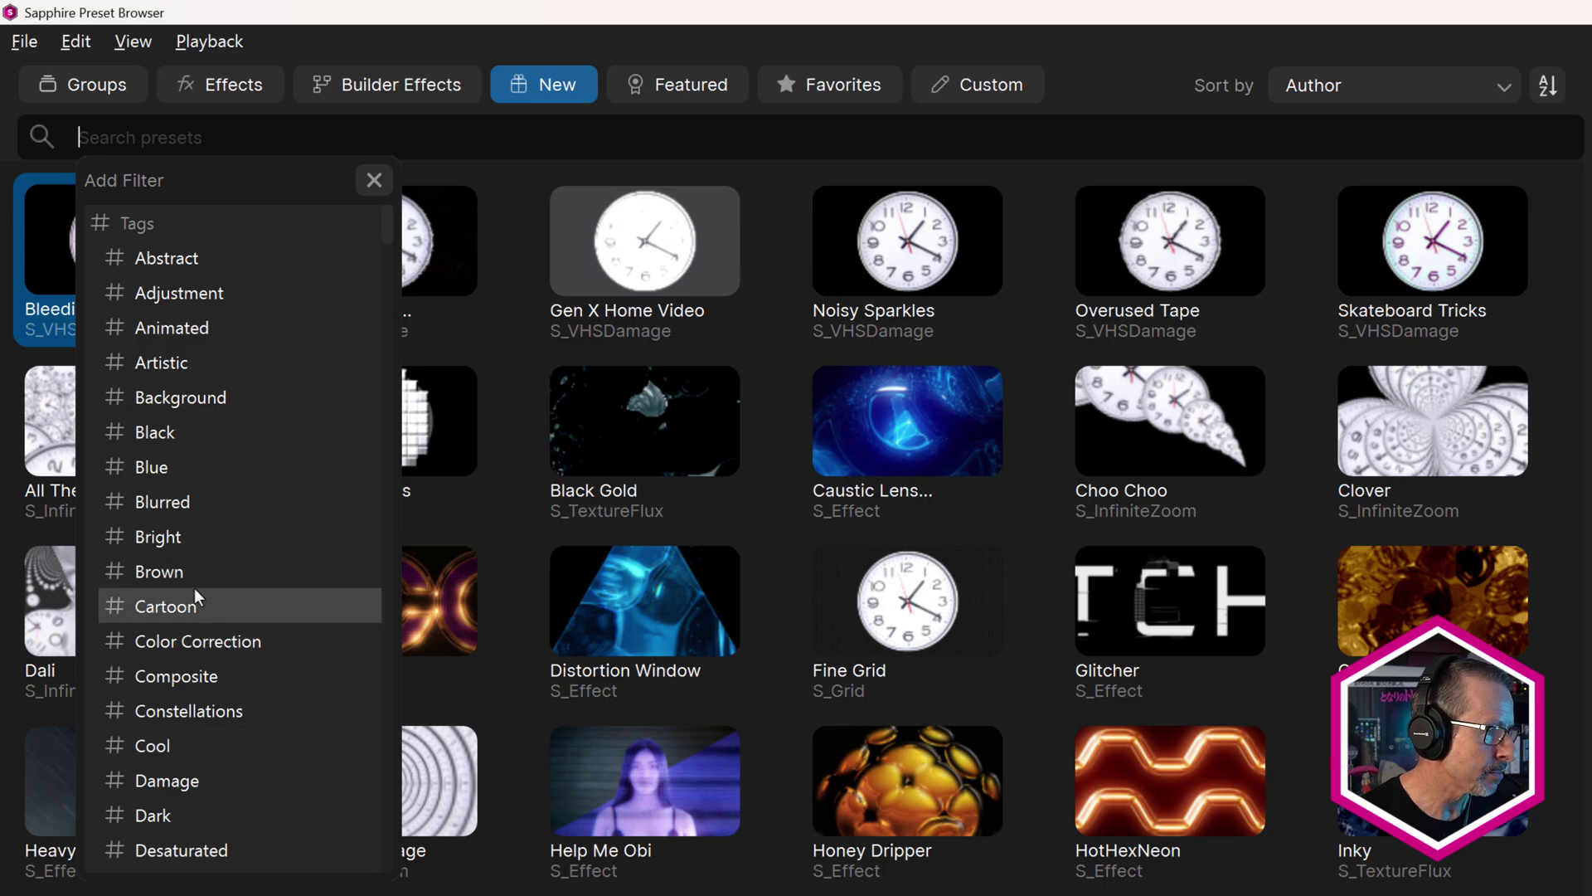
pyautogui.click(141, 137)
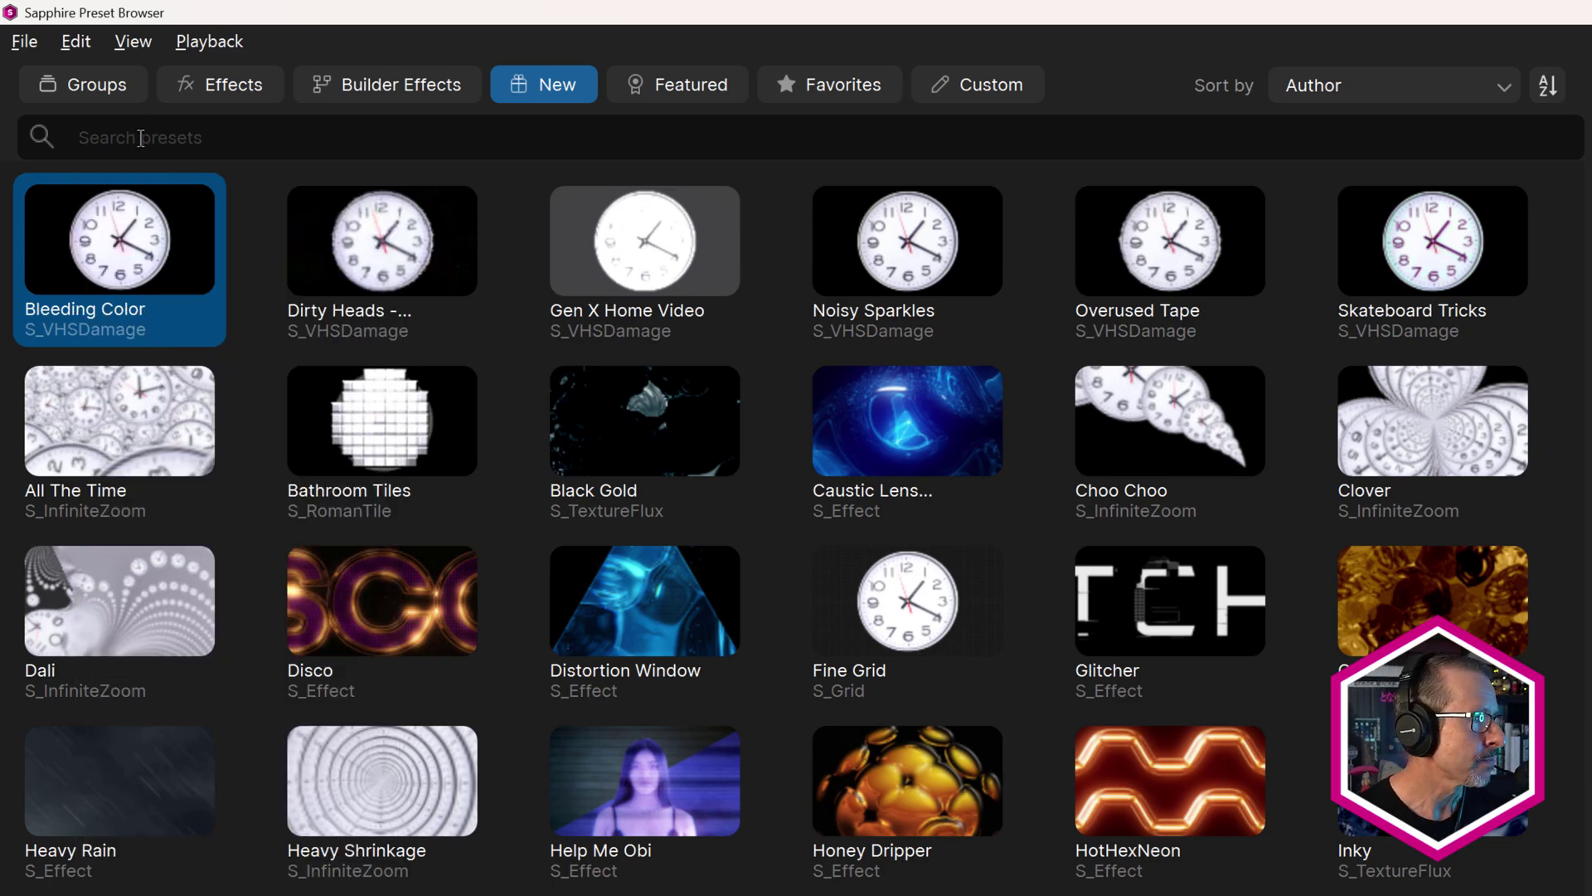
pyautogui.click(140, 137)
pyautogui.write('red')
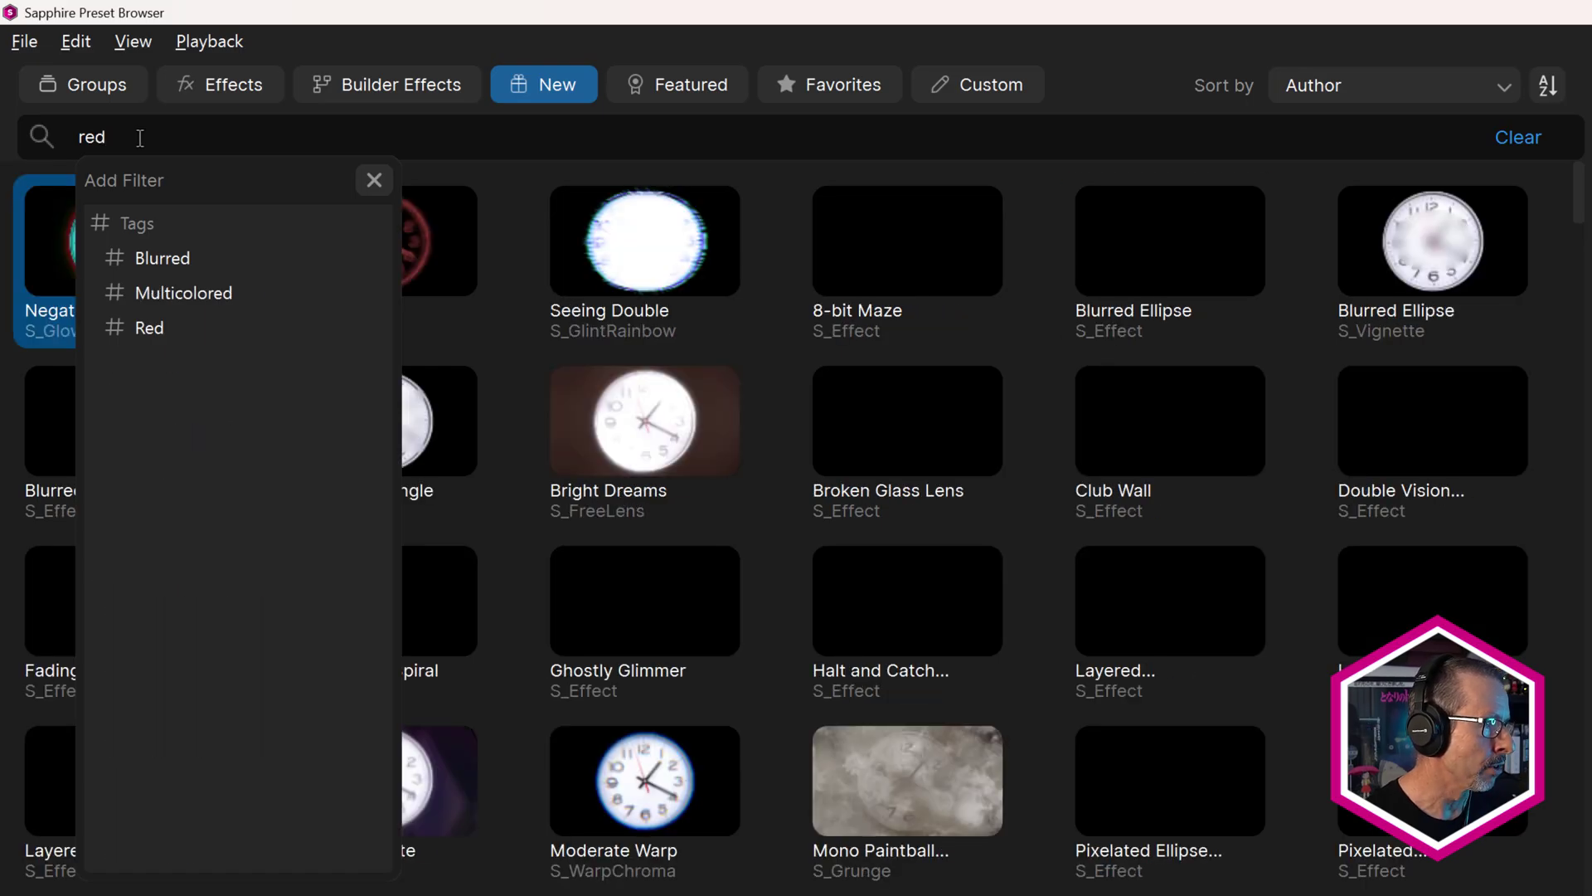
pyautogui.press('Return')
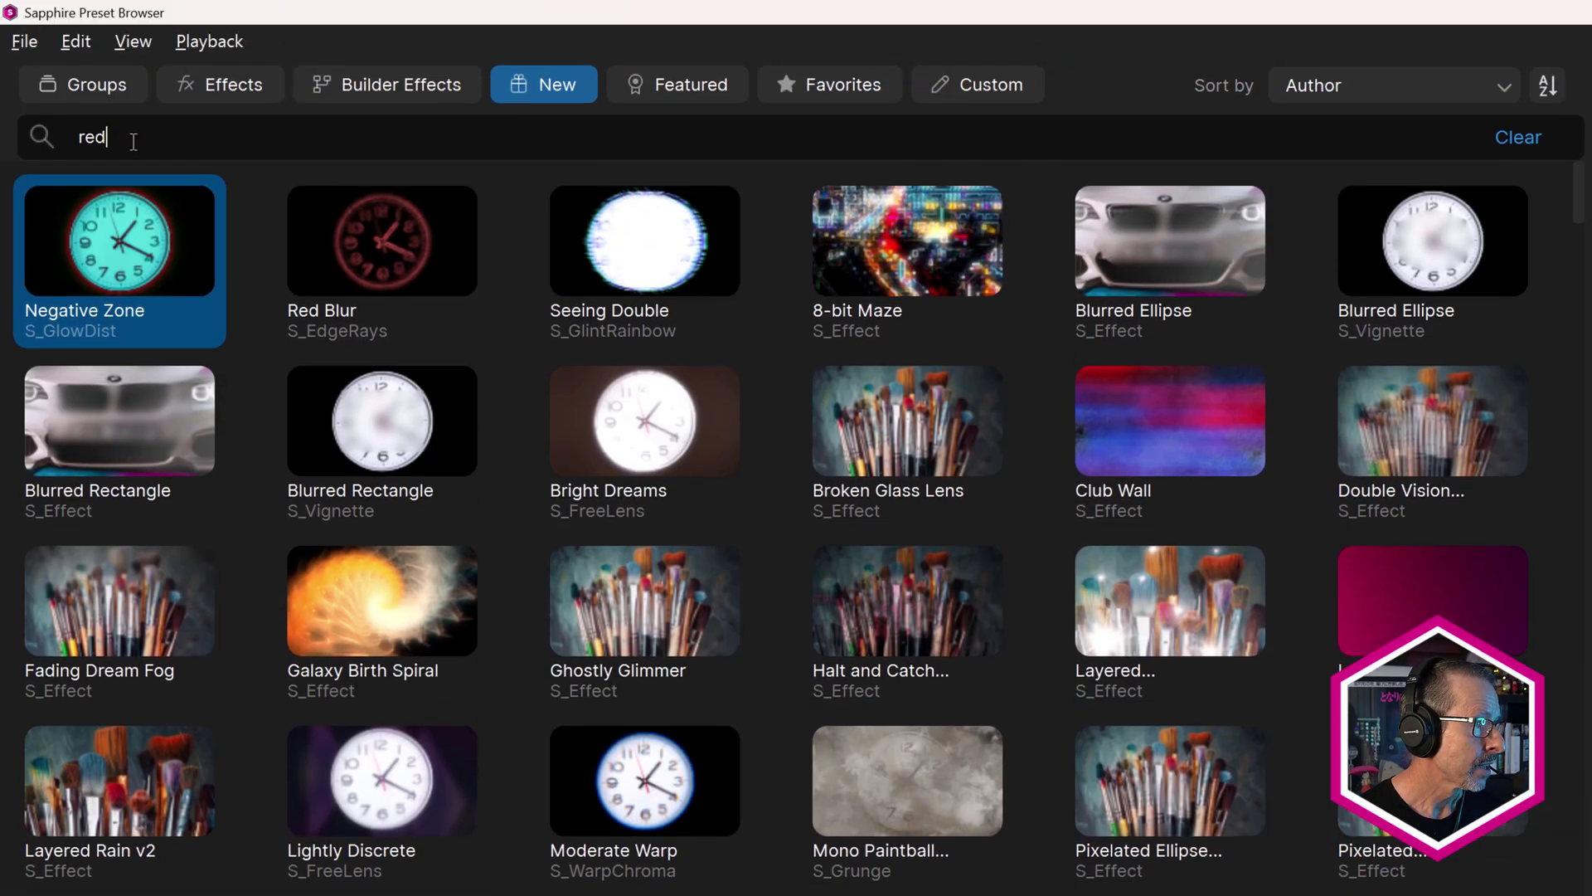
pyautogui.click(133, 140)
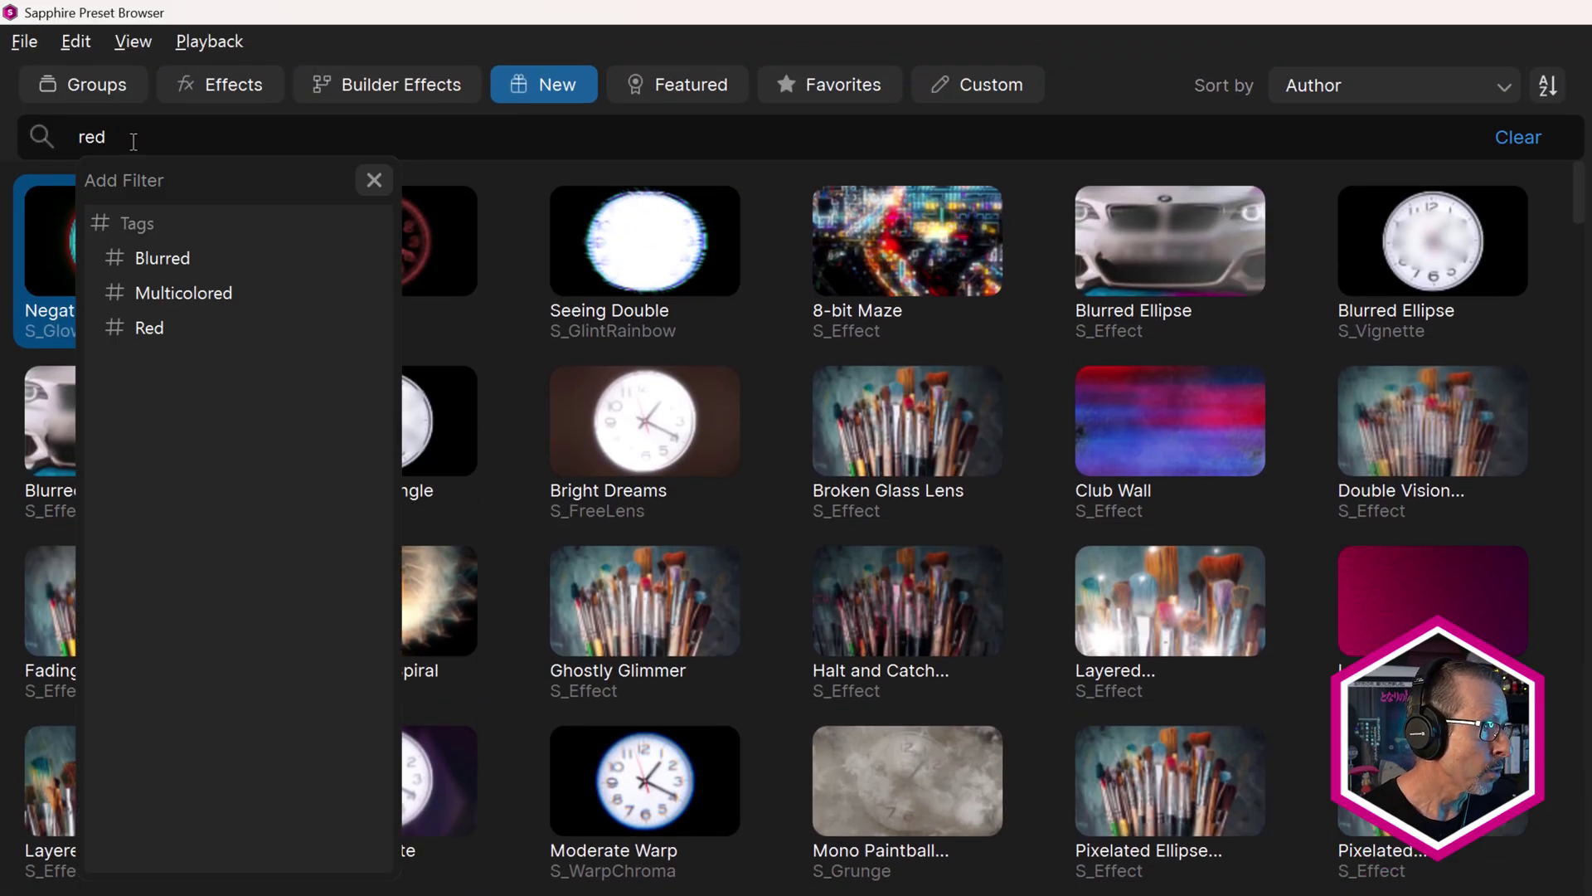
pyautogui.click(152, 331)
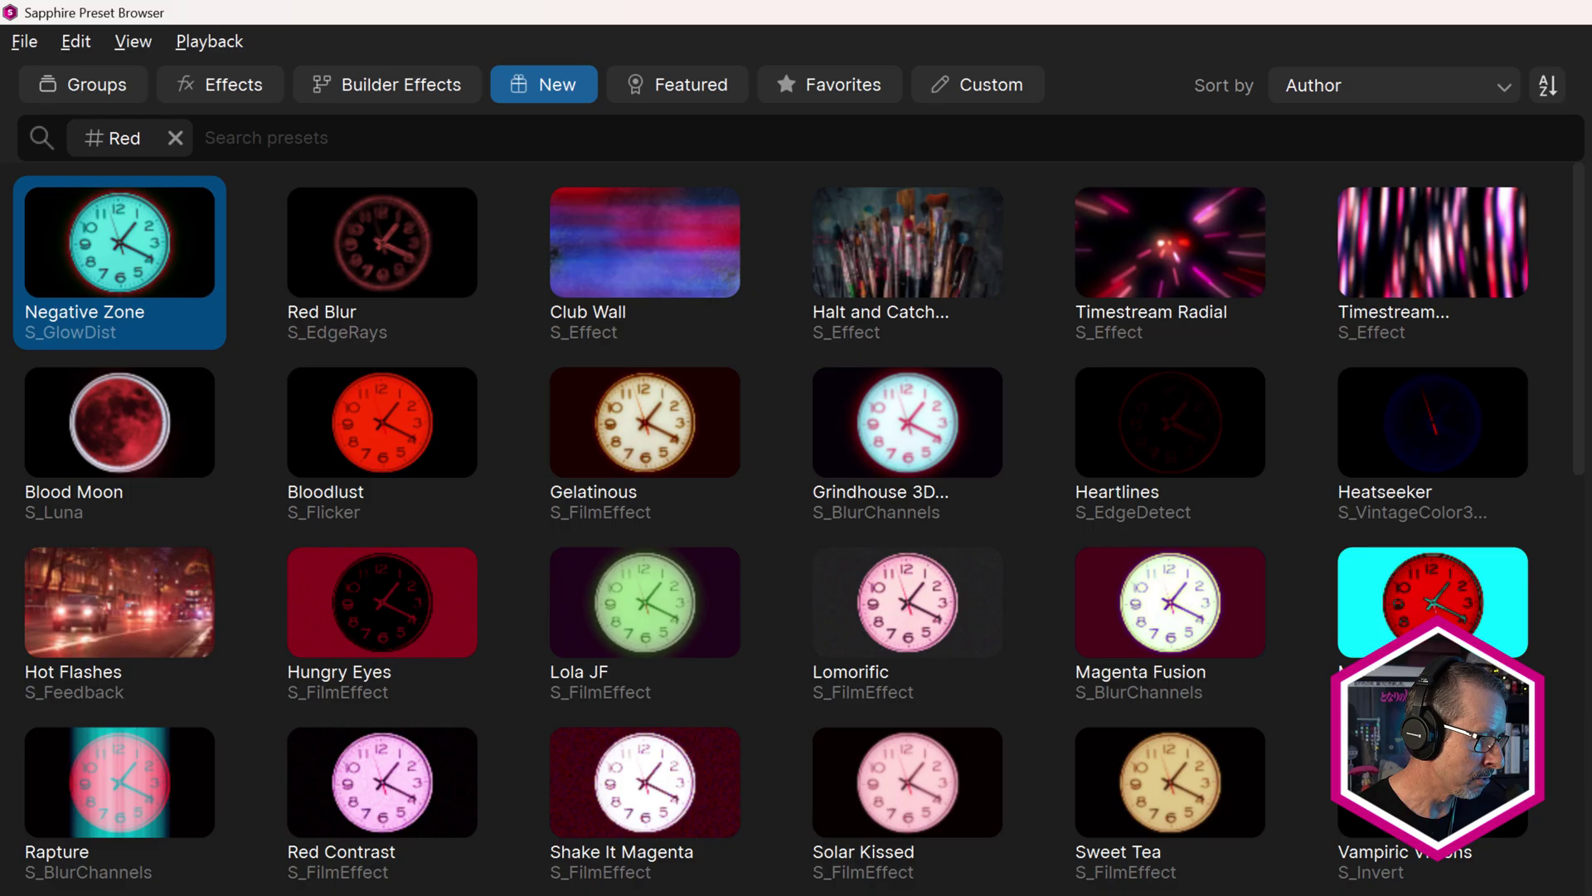
# - Add the Glowing tag filter by searching 'glowing'
pyautogui.click(248, 136)
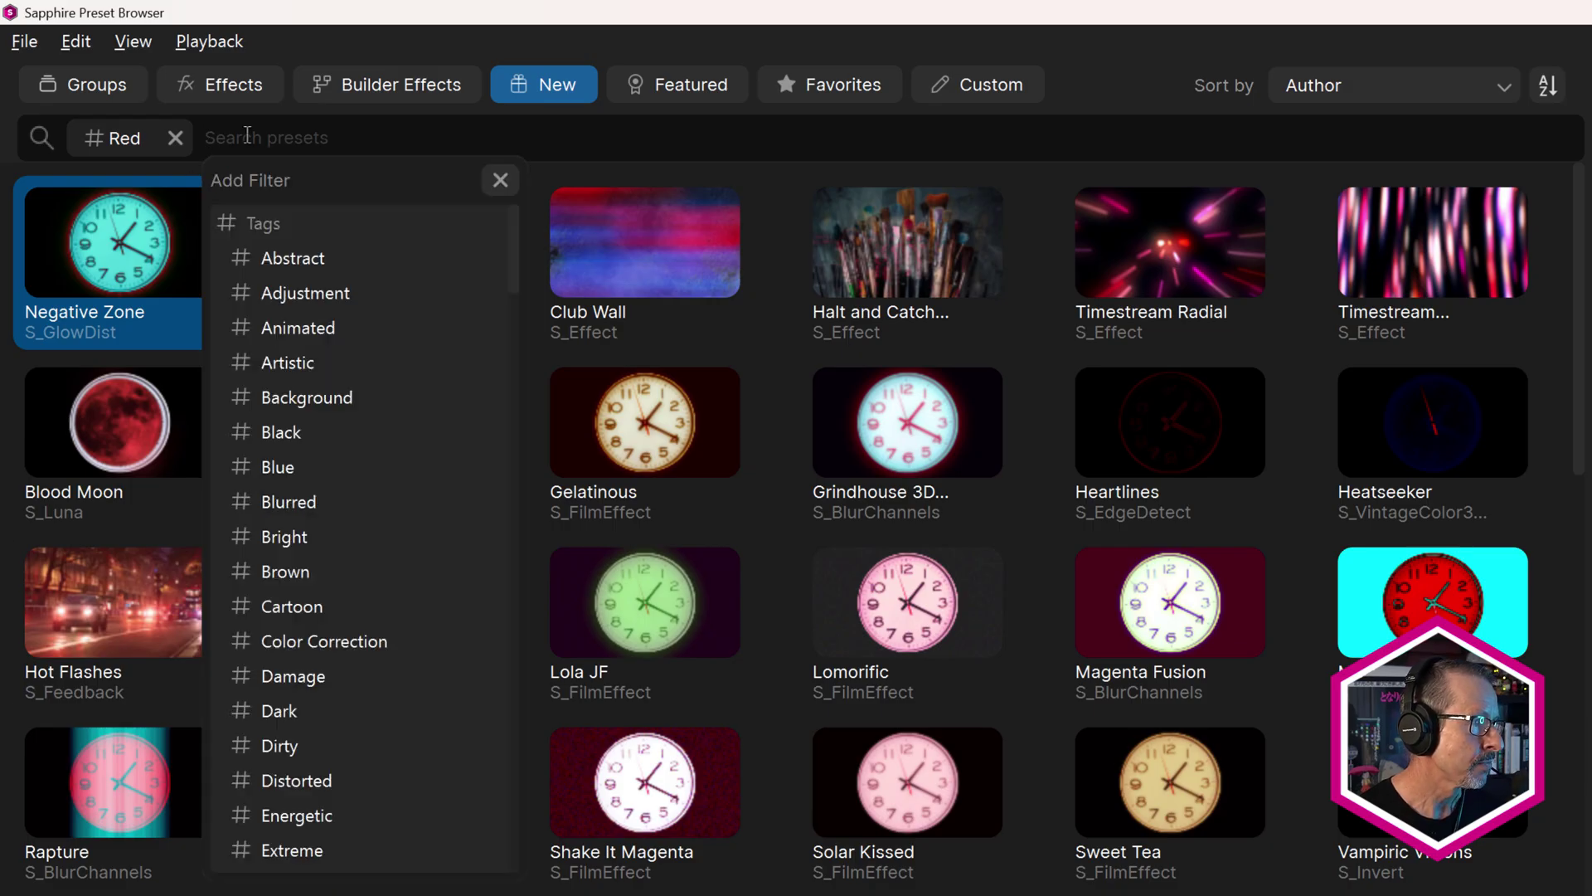
pyautogui.write('glowing')
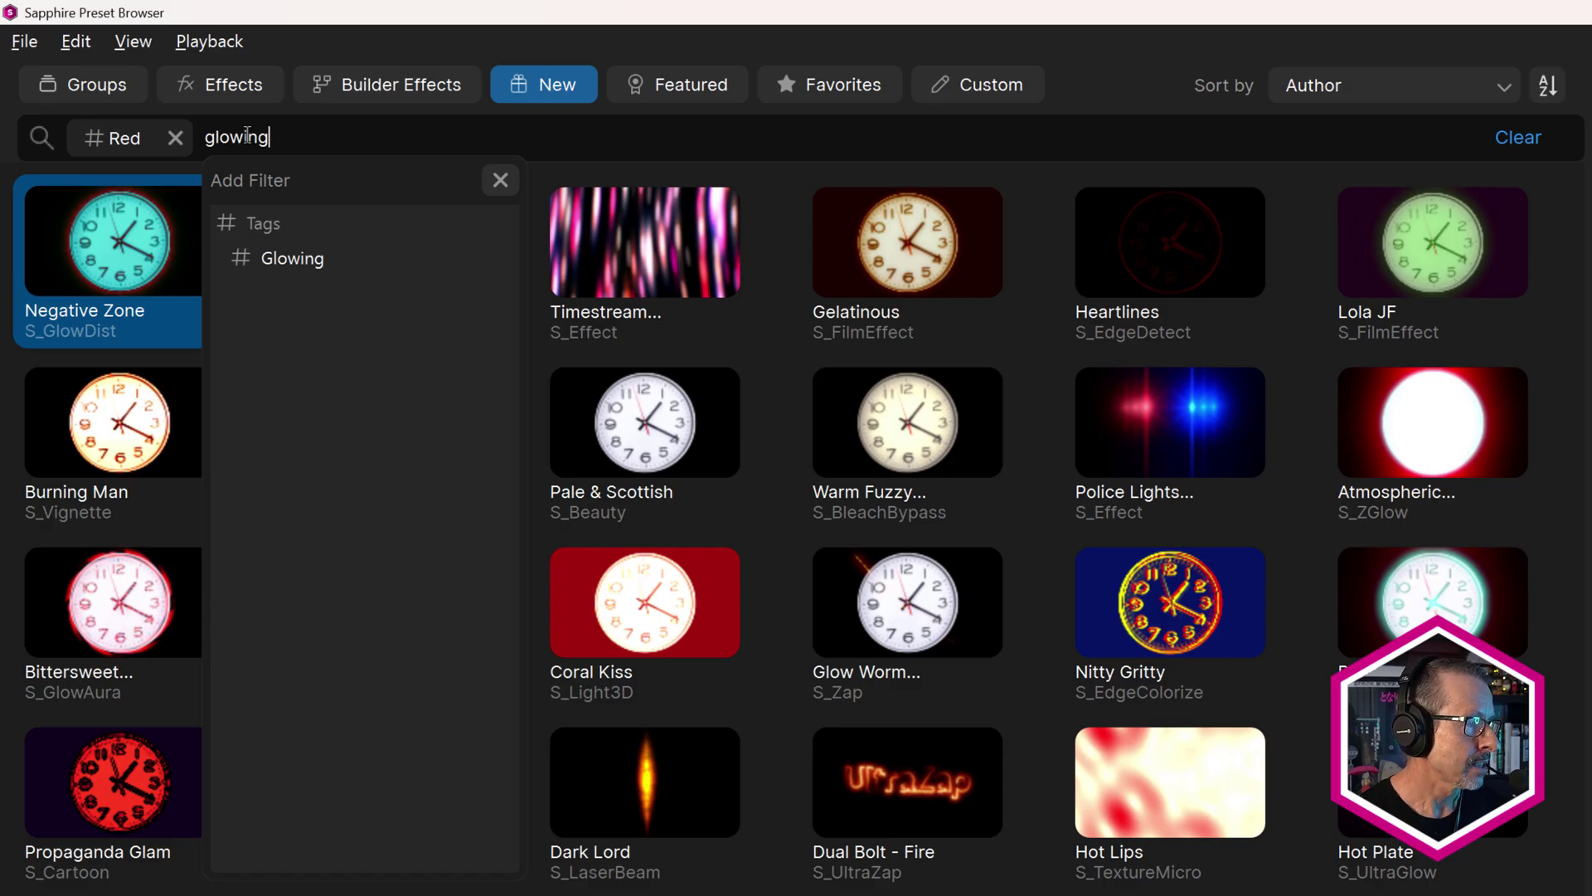
pyautogui.click(329, 253)
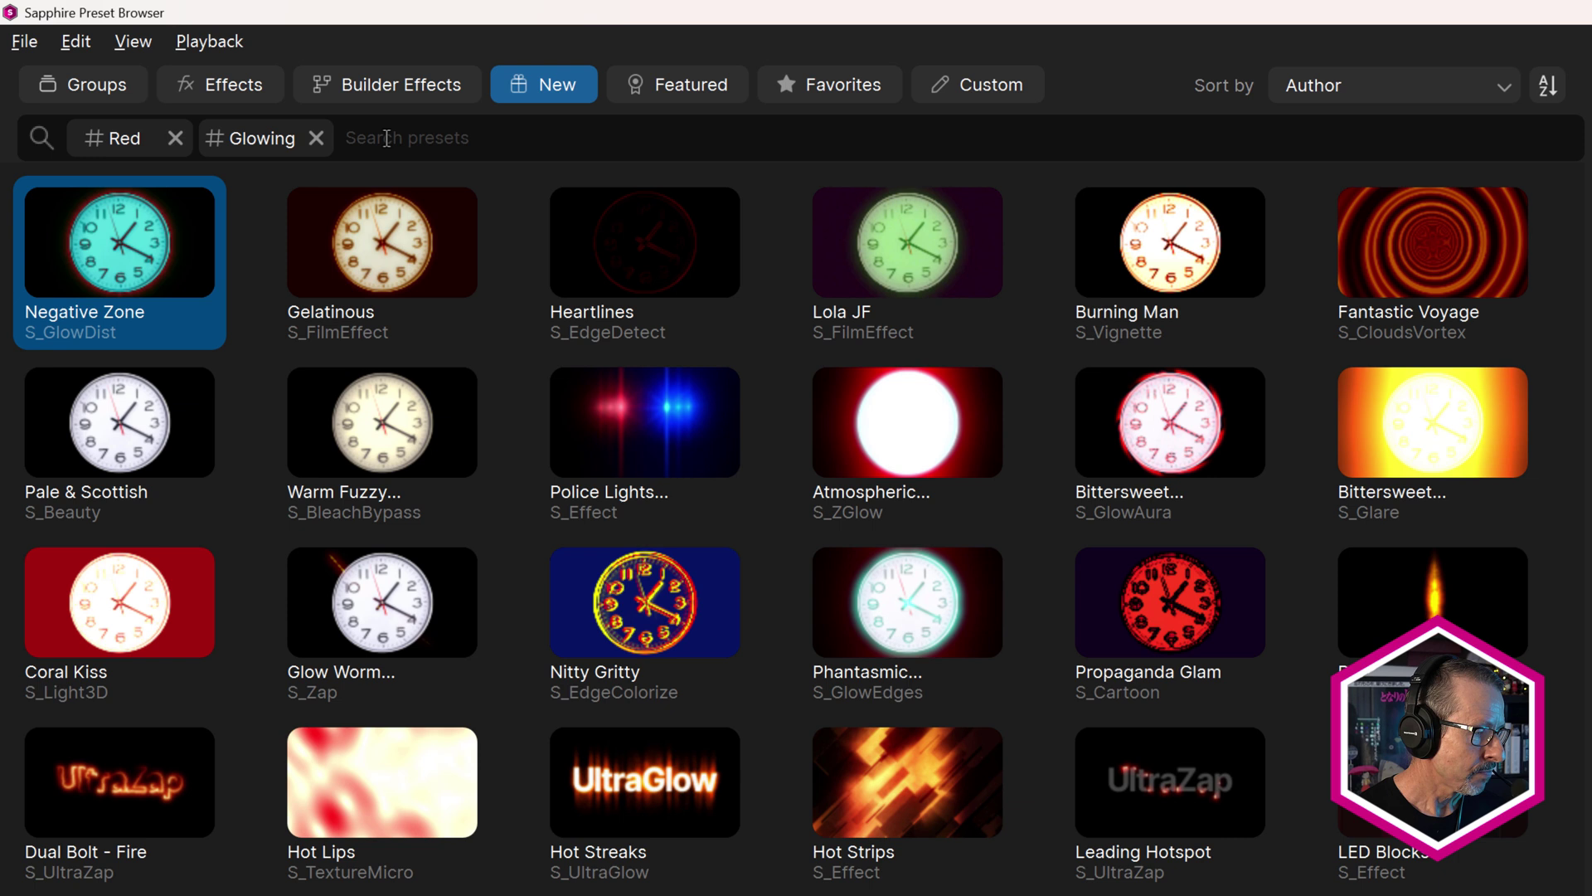
# - Add the Abstract tag filter, then backspace away Abstract and Glowing, leaving Red
pyautogui.click(372, 135)
pyautogui.write('Abstract')
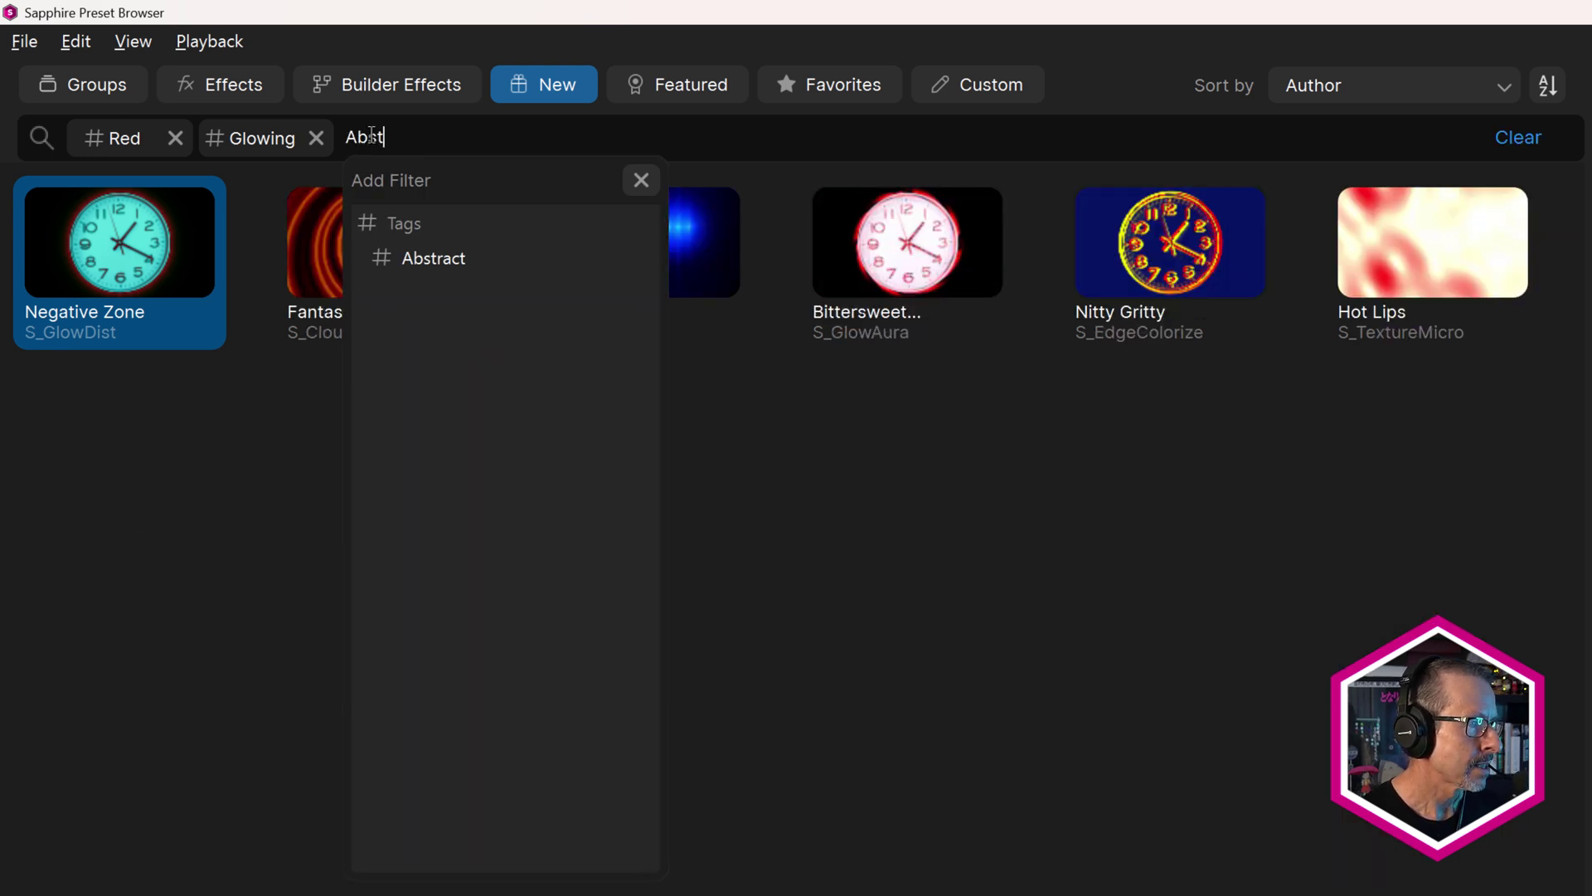
pyautogui.click(450, 260)
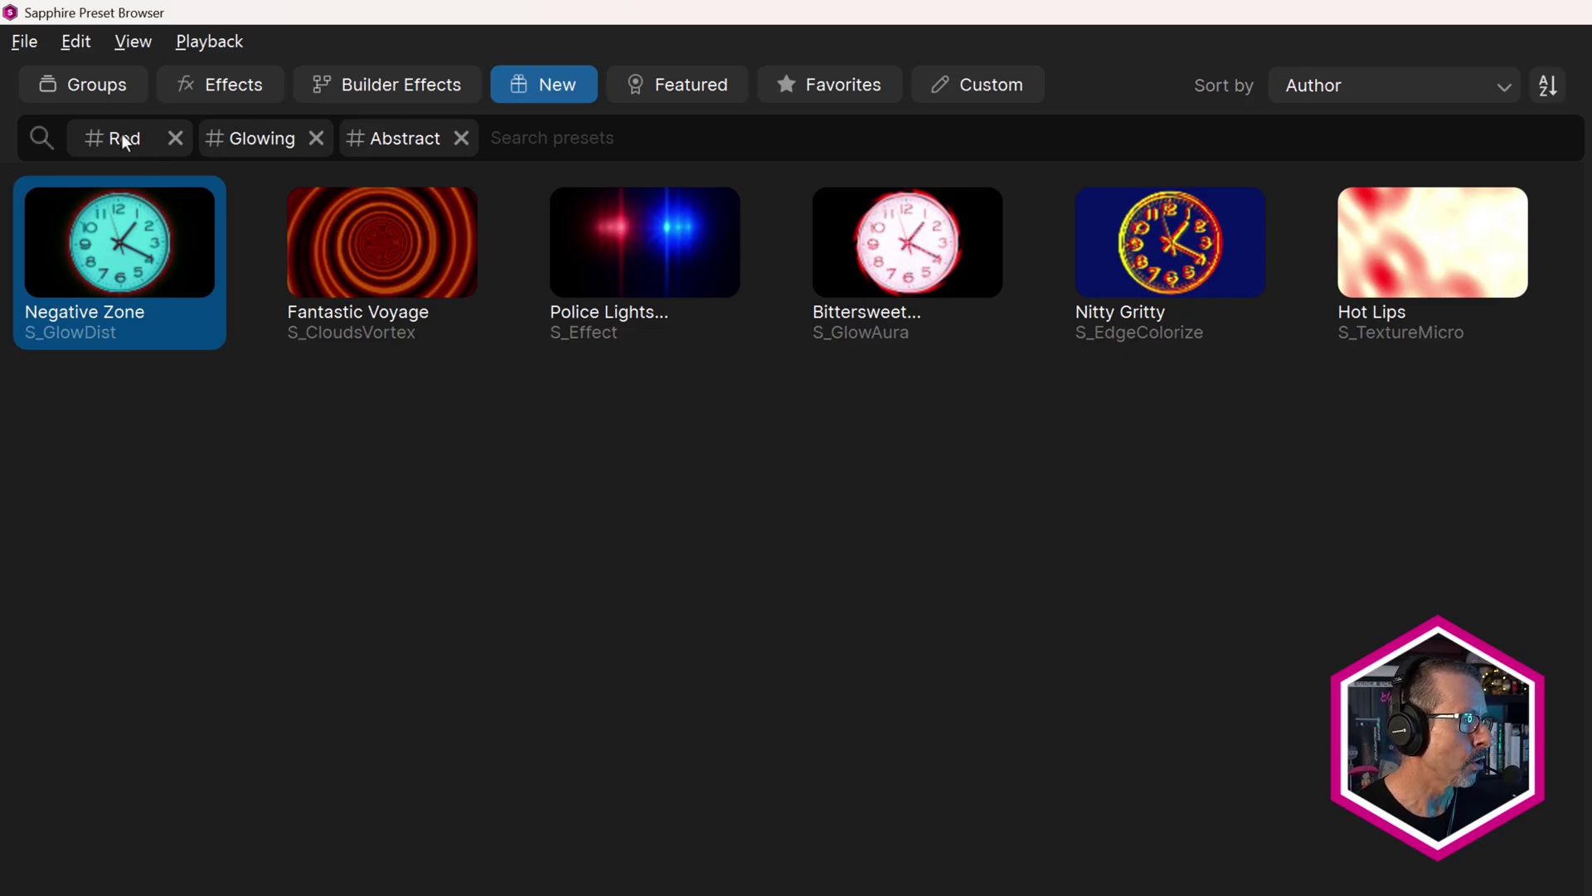
pyautogui.press('BackSpace')
pyautogui.press('BackSpace')
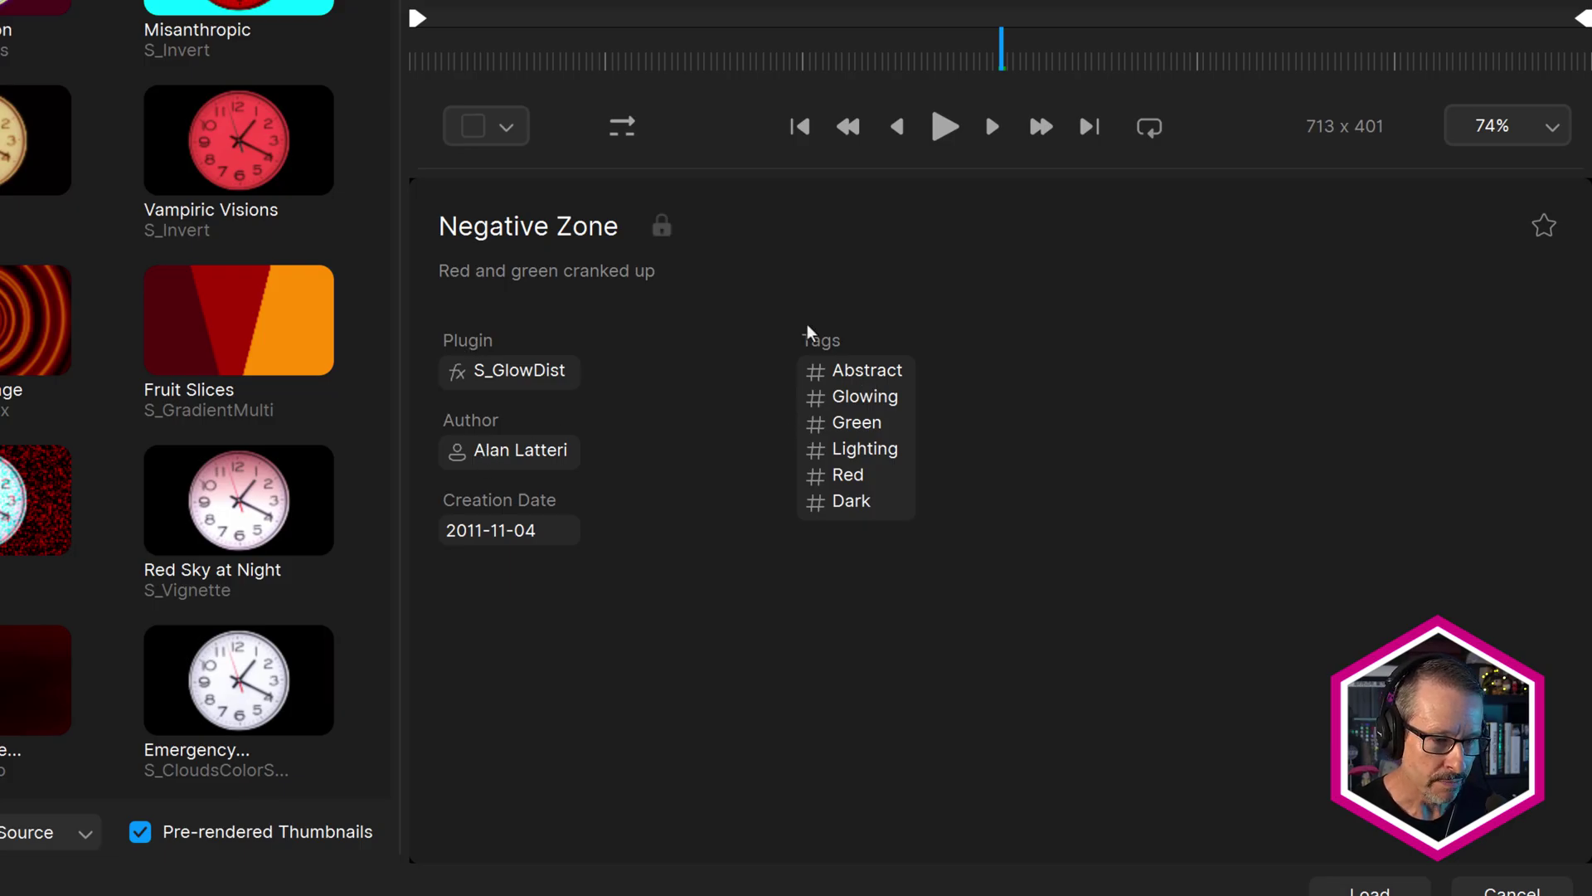
# - Filter by Negative Zone's Green, Glowing and Dark tags and its author
pyautogui.click(859, 423)
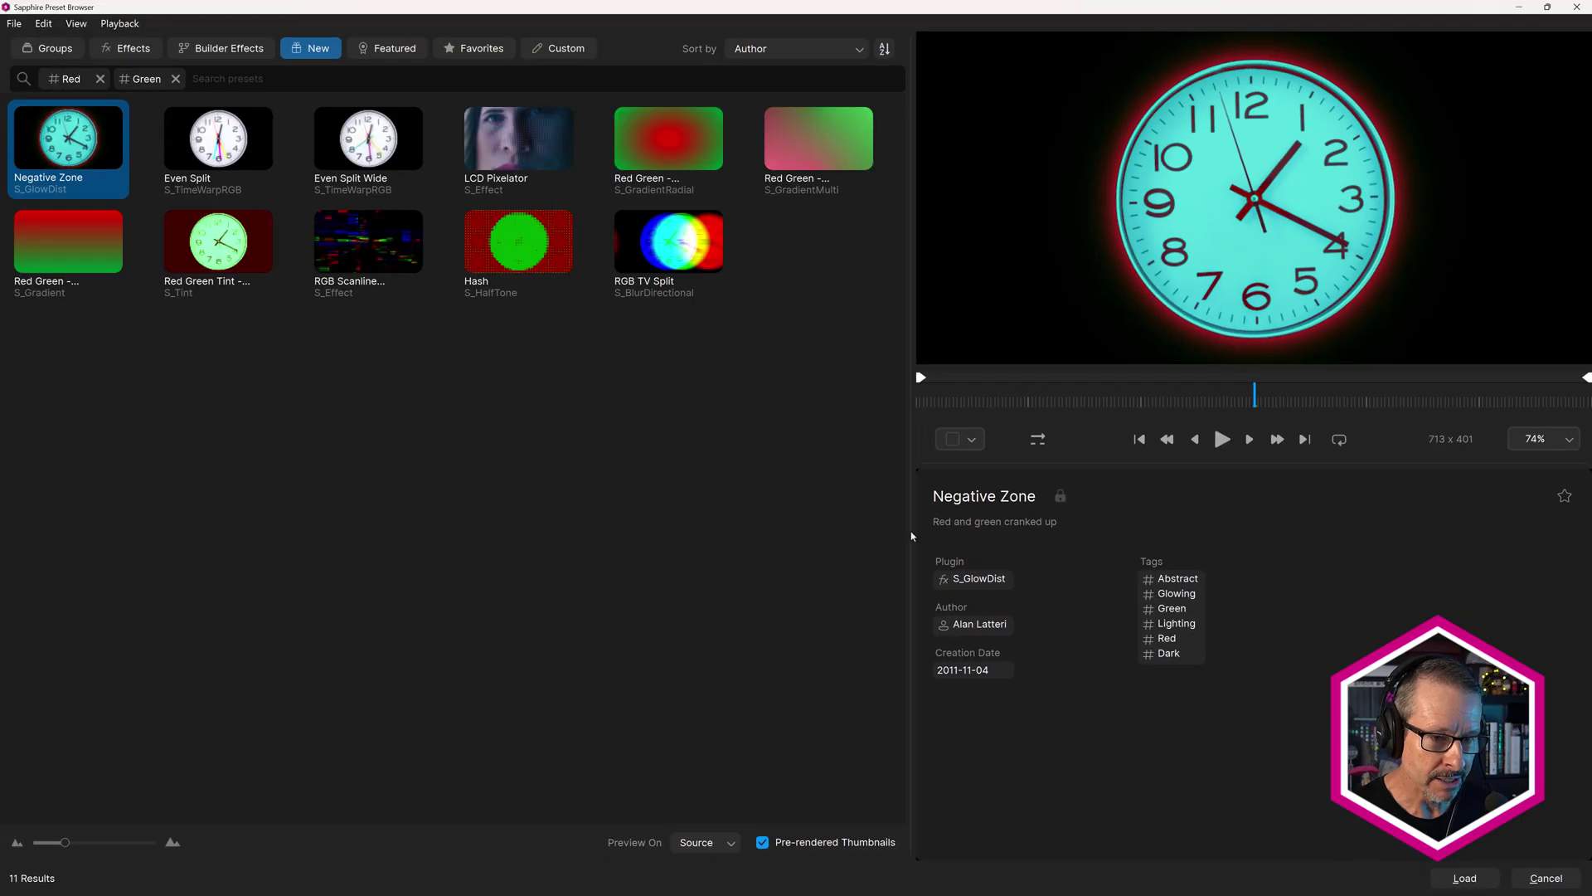
pyautogui.click(1177, 594)
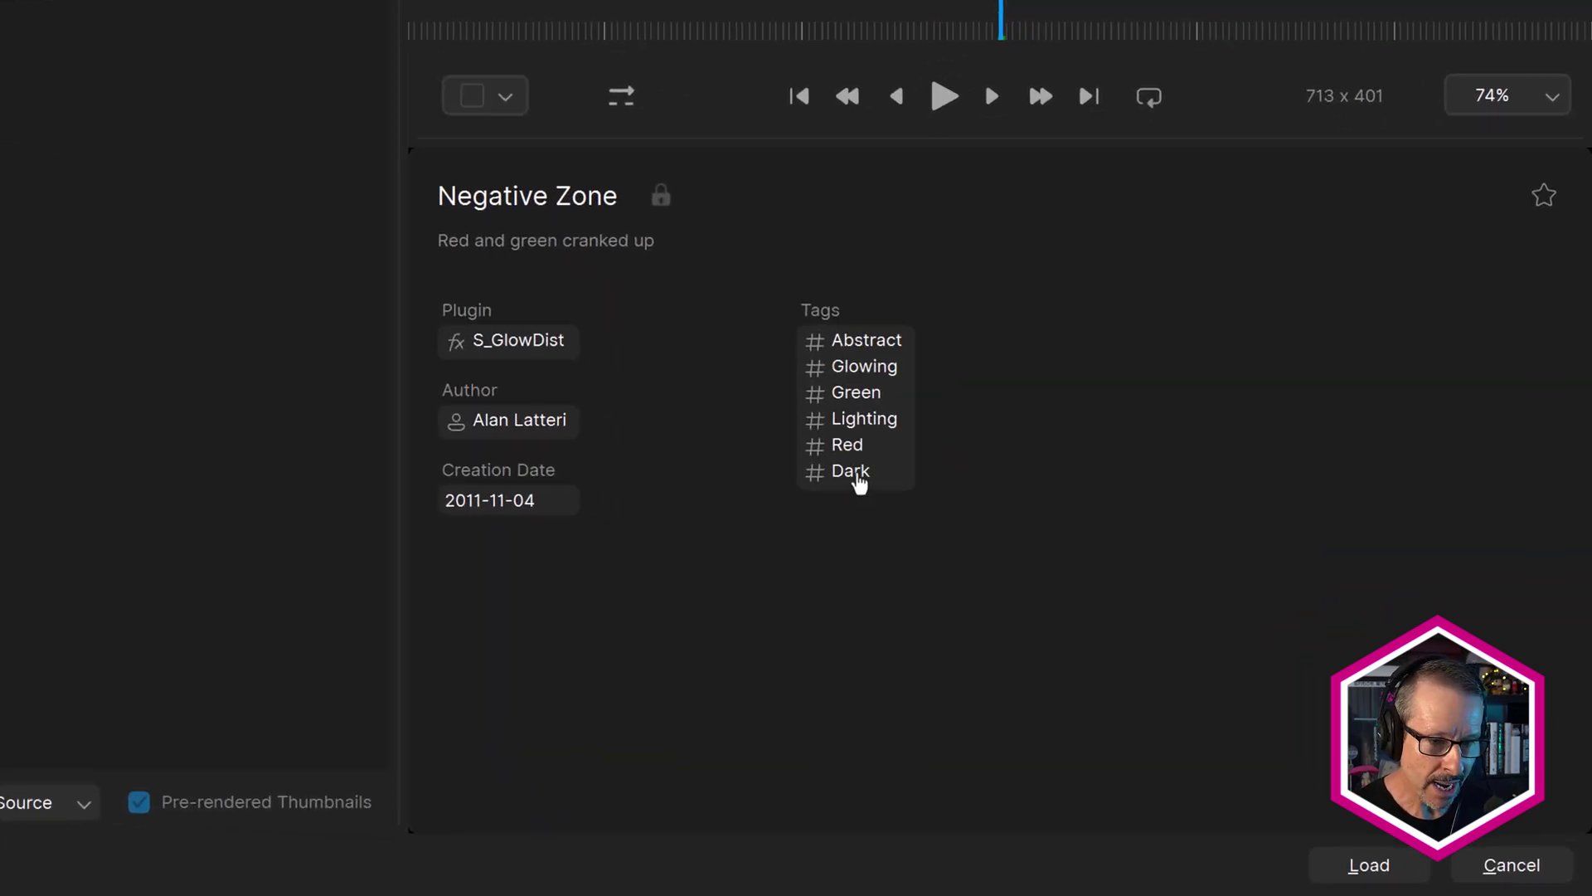
pyautogui.click(854, 474)
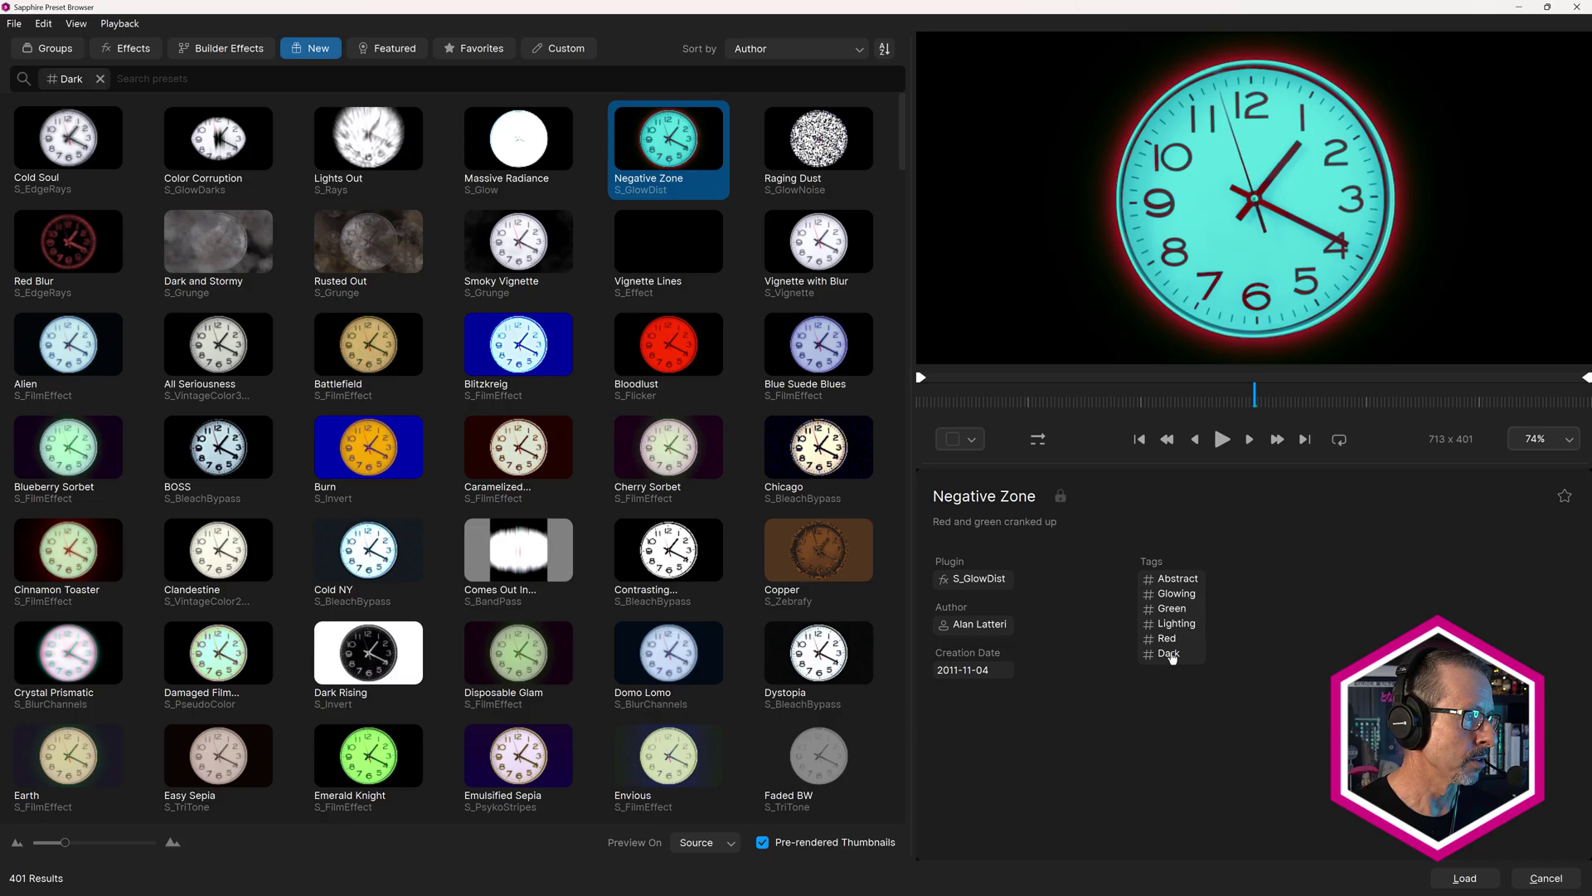
pyautogui.click(982, 624)
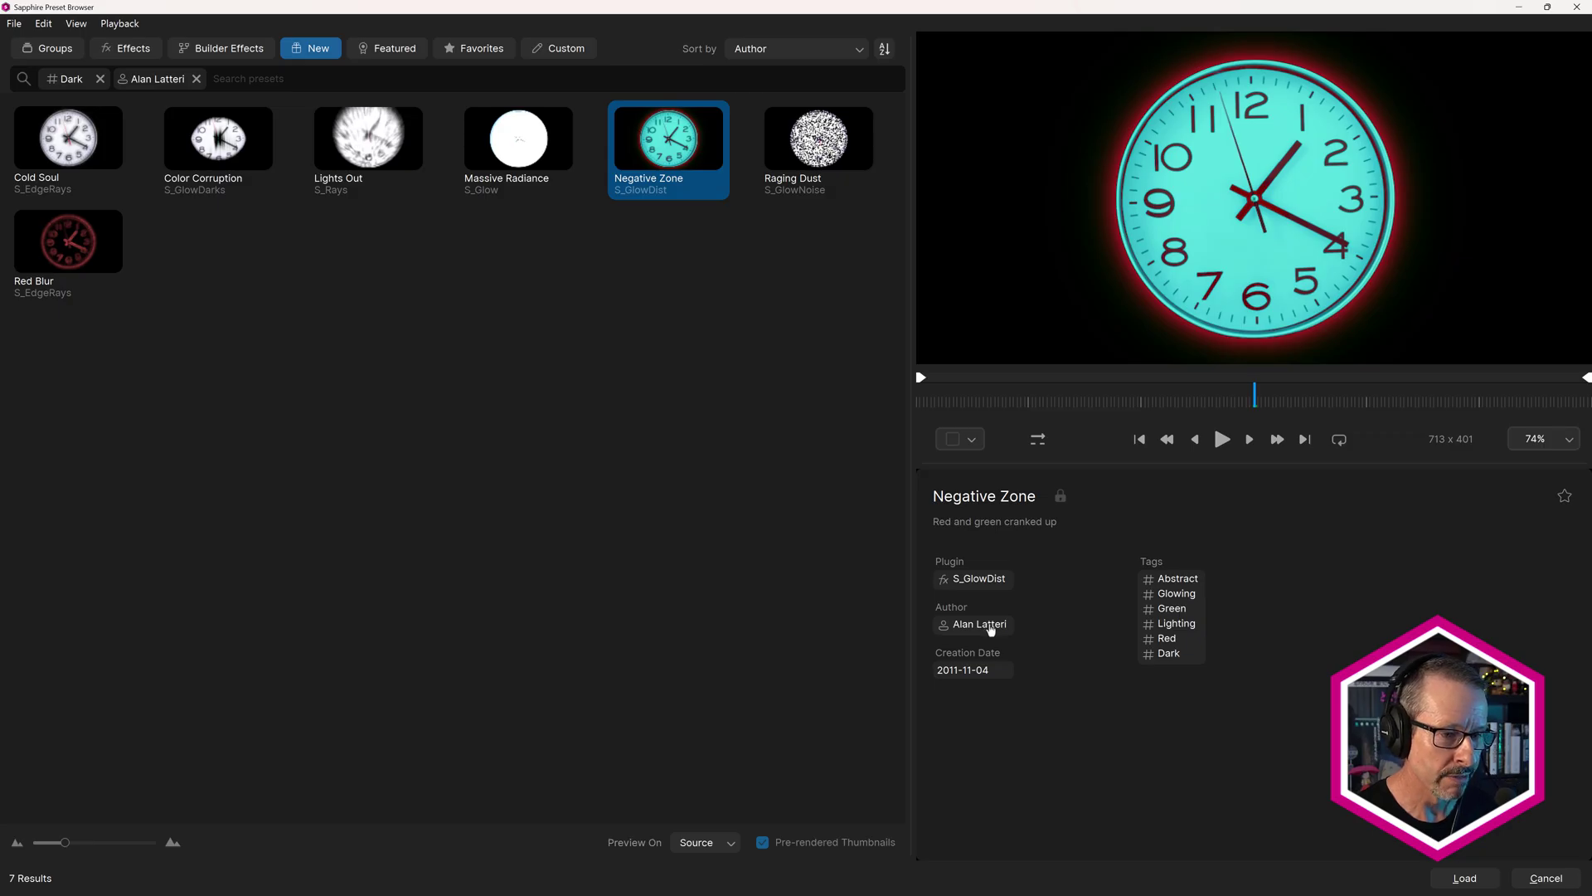
# - Swap in an author filter found by name search, then remove every filter chip
pyautogui.click(100, 79)
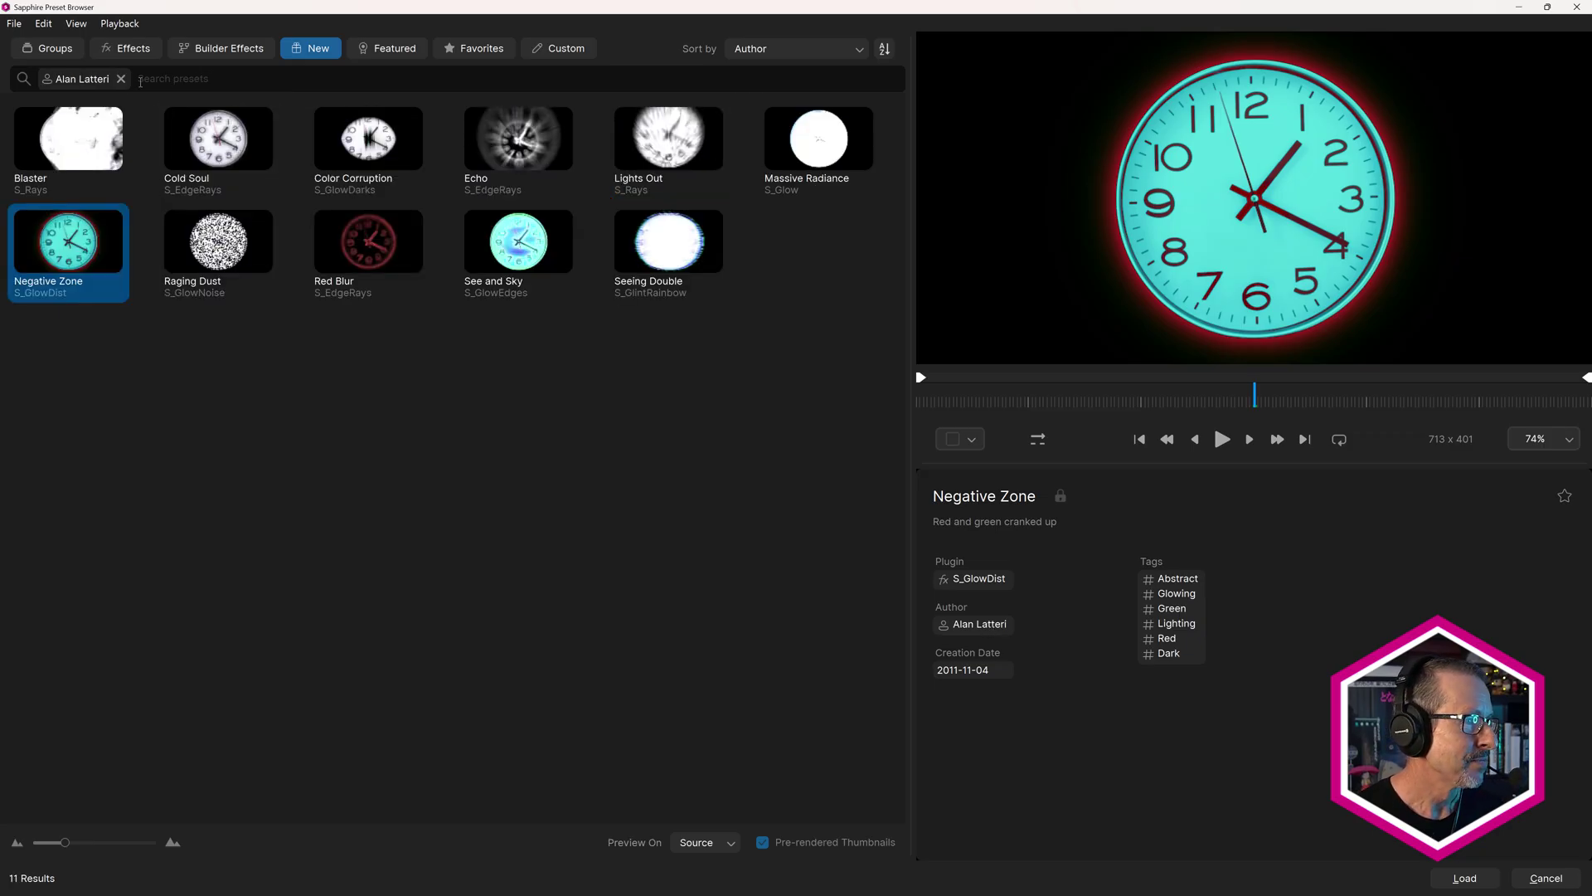
pyautogui.click(121, 79)
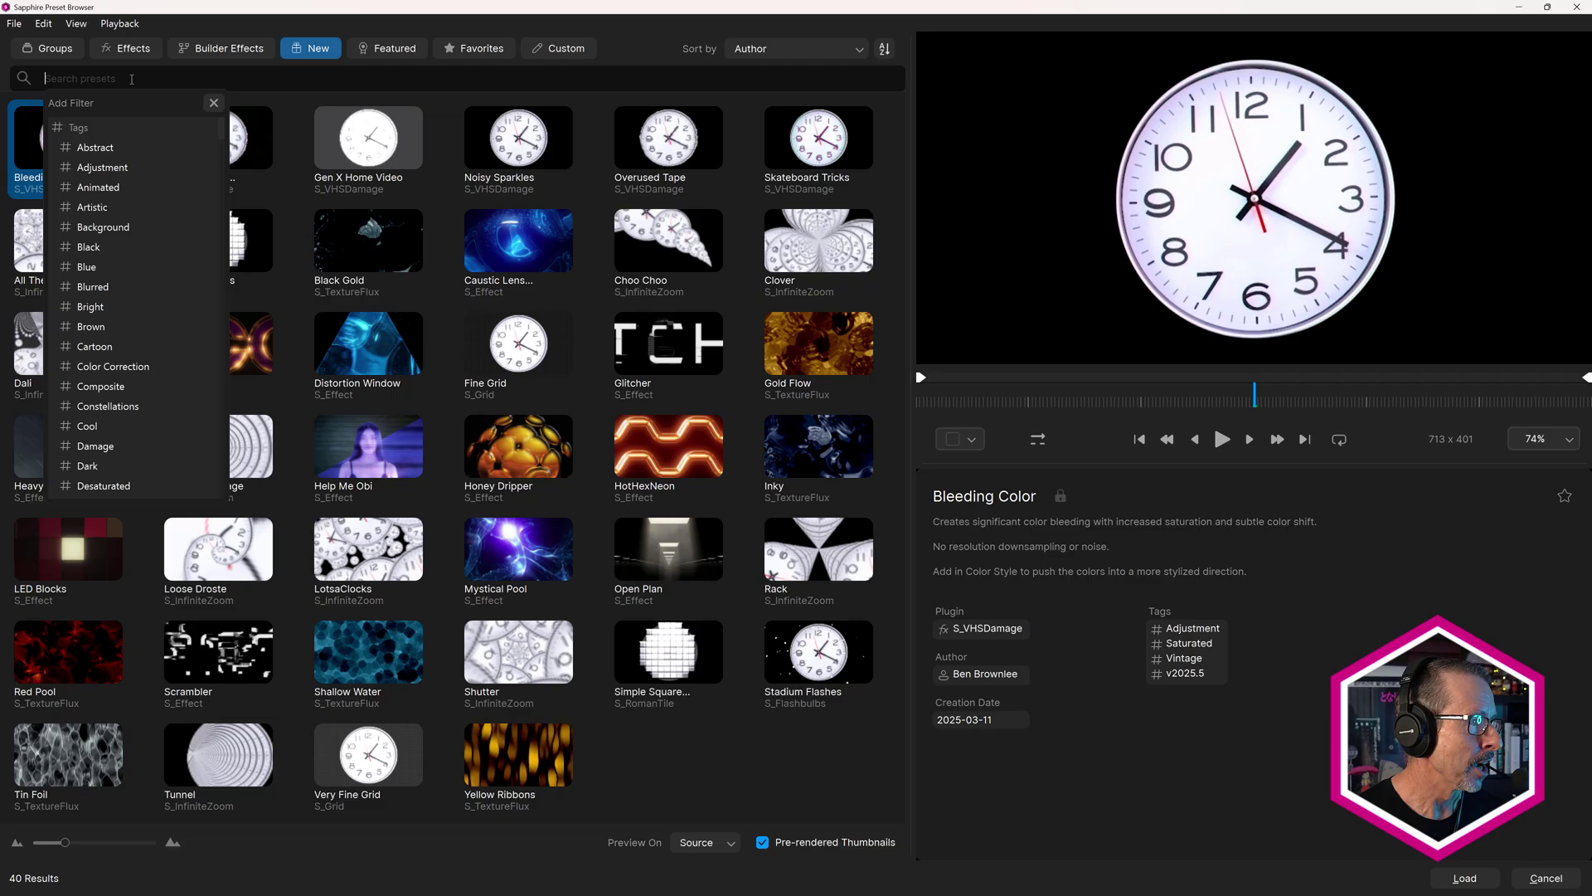
pyautogui.write('john')
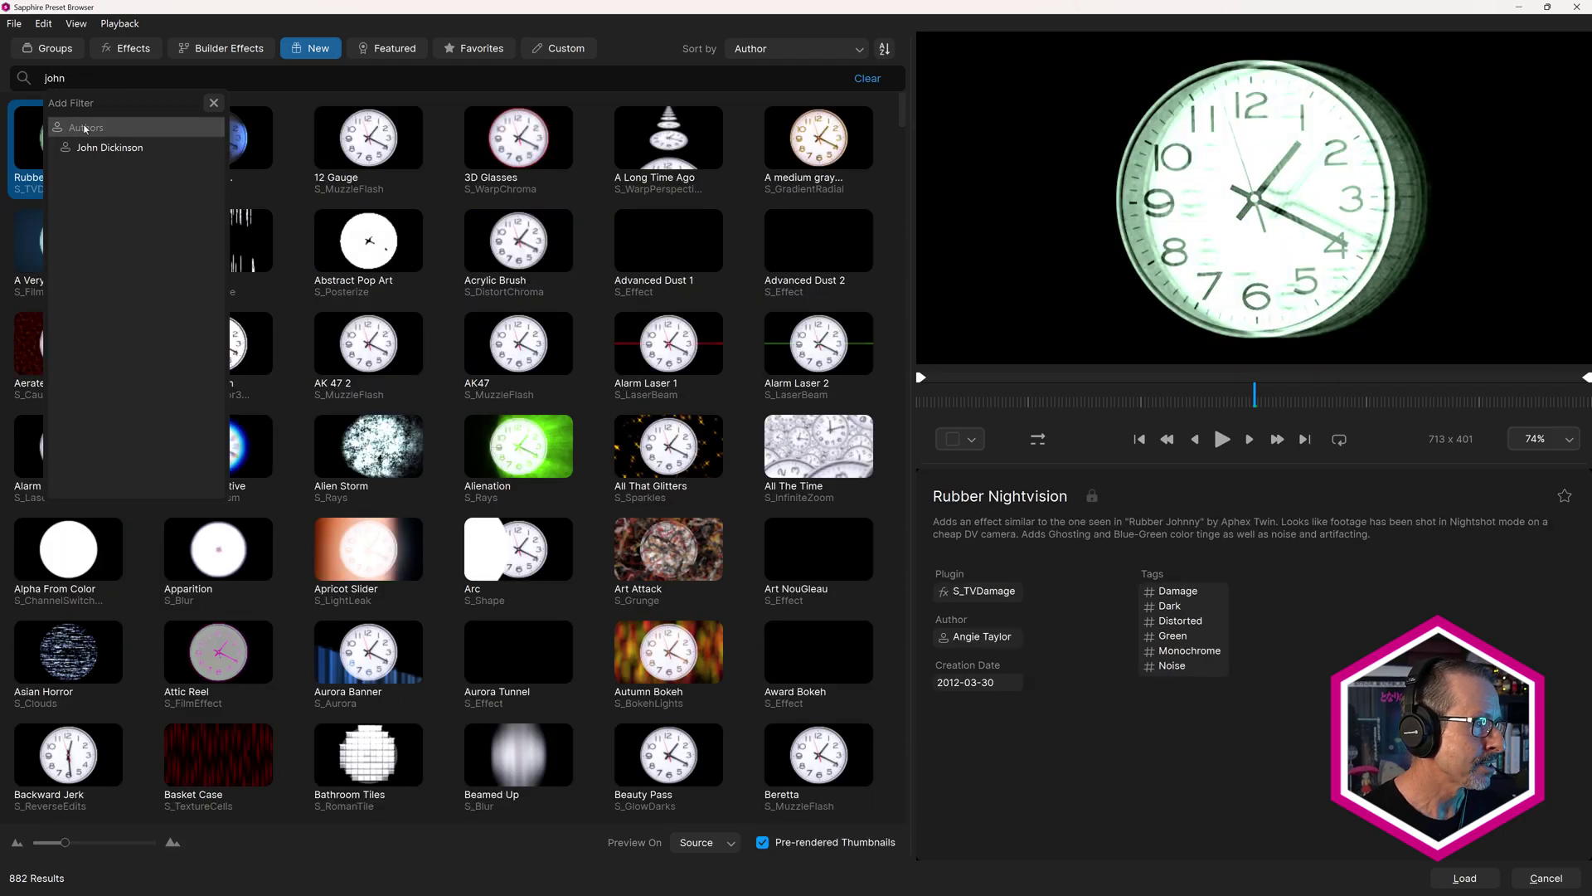
pyautogui.click(94, 149)
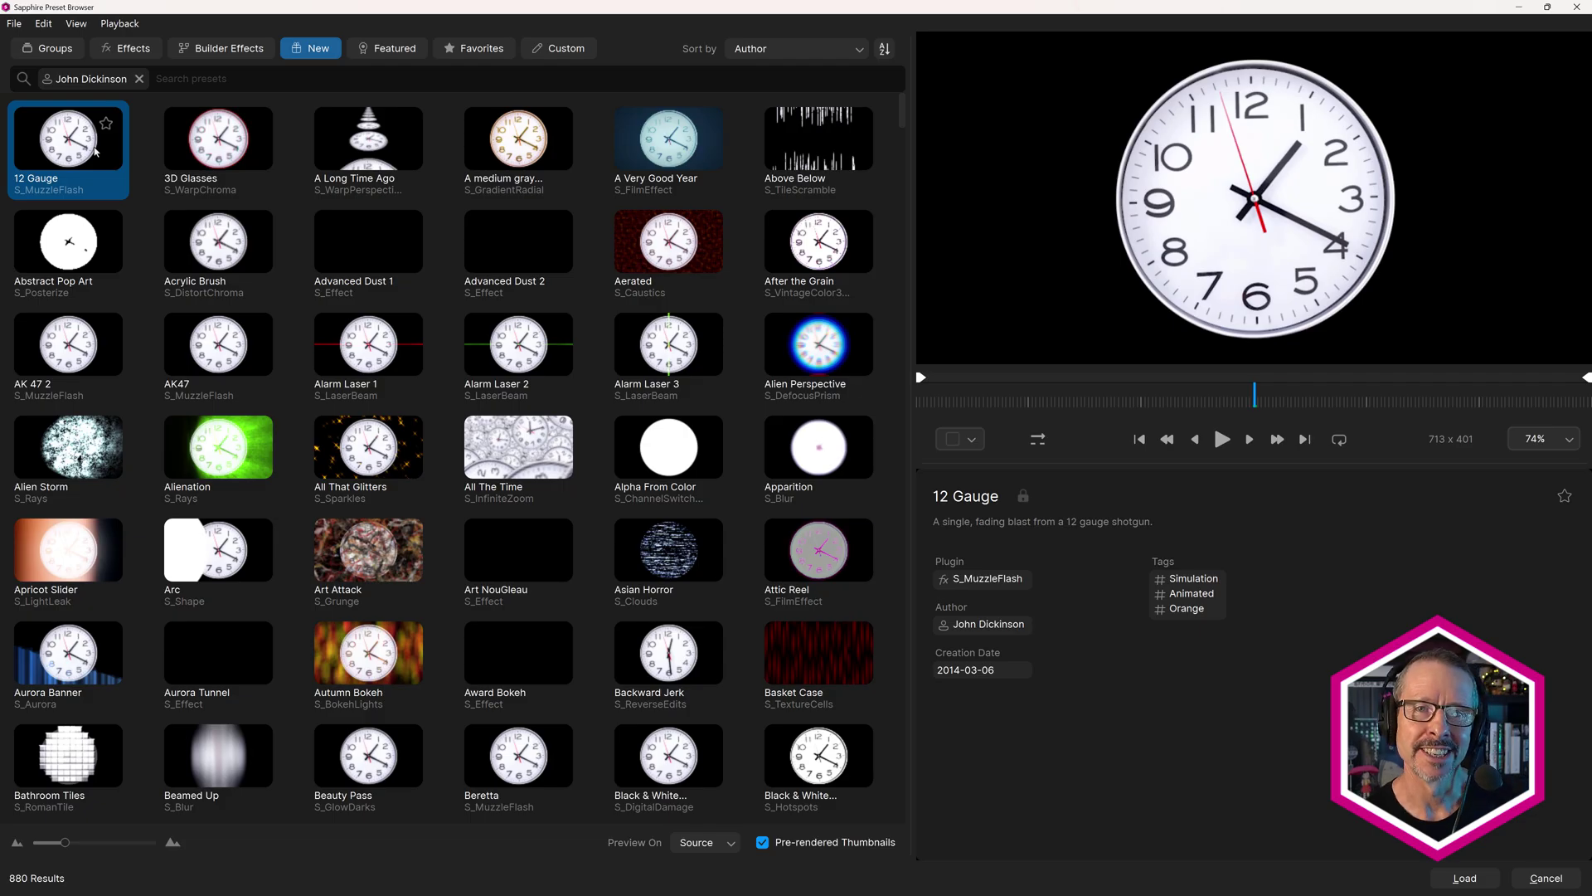
pyautogui.click(138, 79)
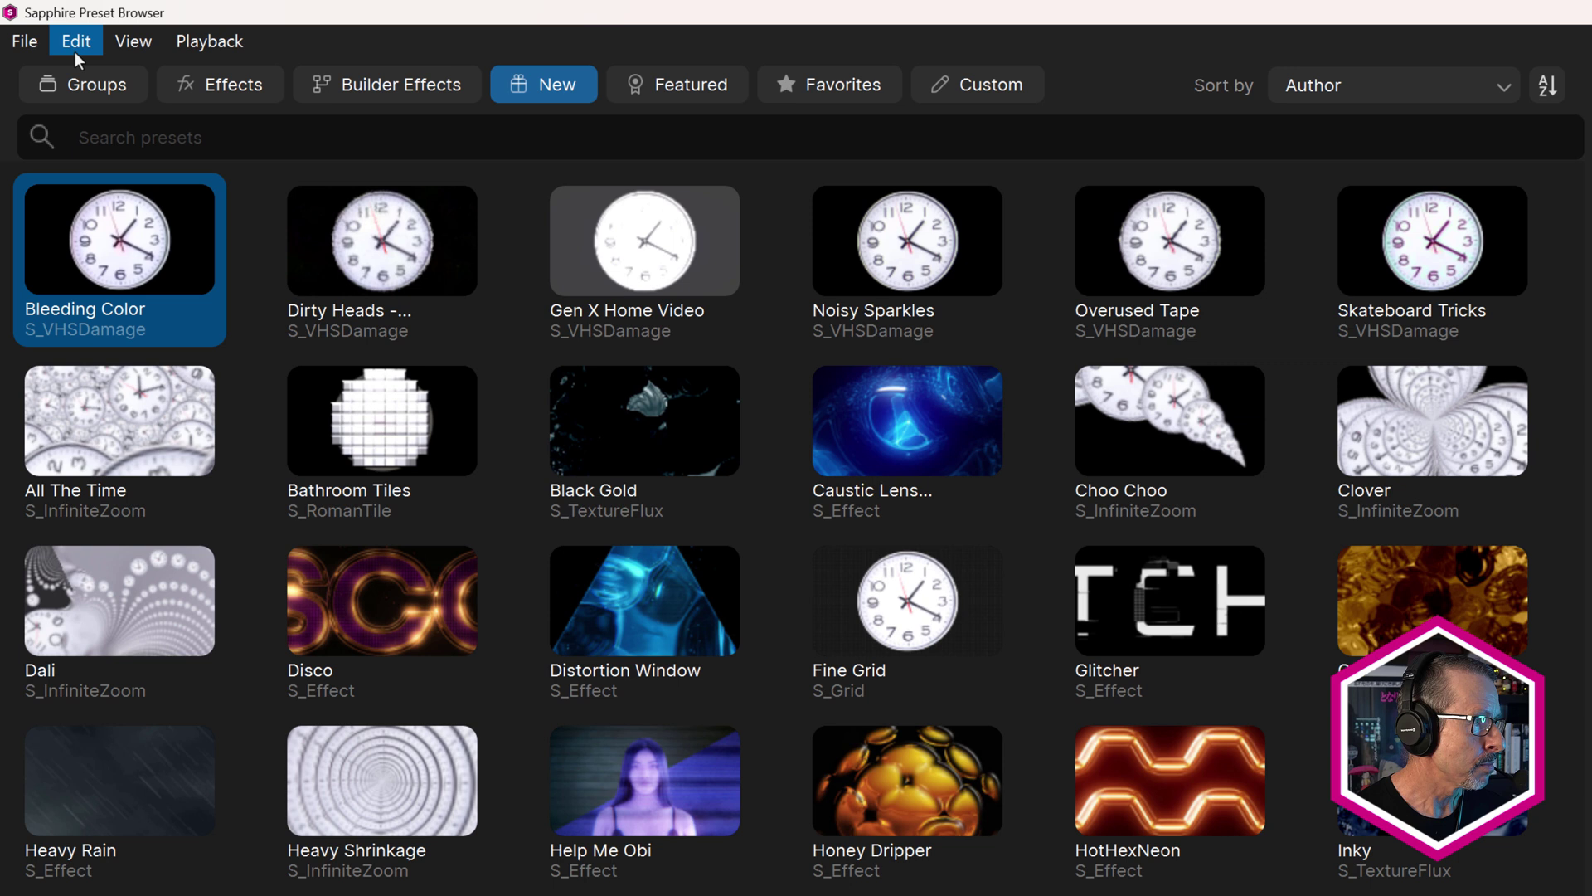
# - Turn on Show counts in Browser Settings and check the tag counts in the filter list
pyautogui.click(76, 42)
pyautogui.click(93, 78)
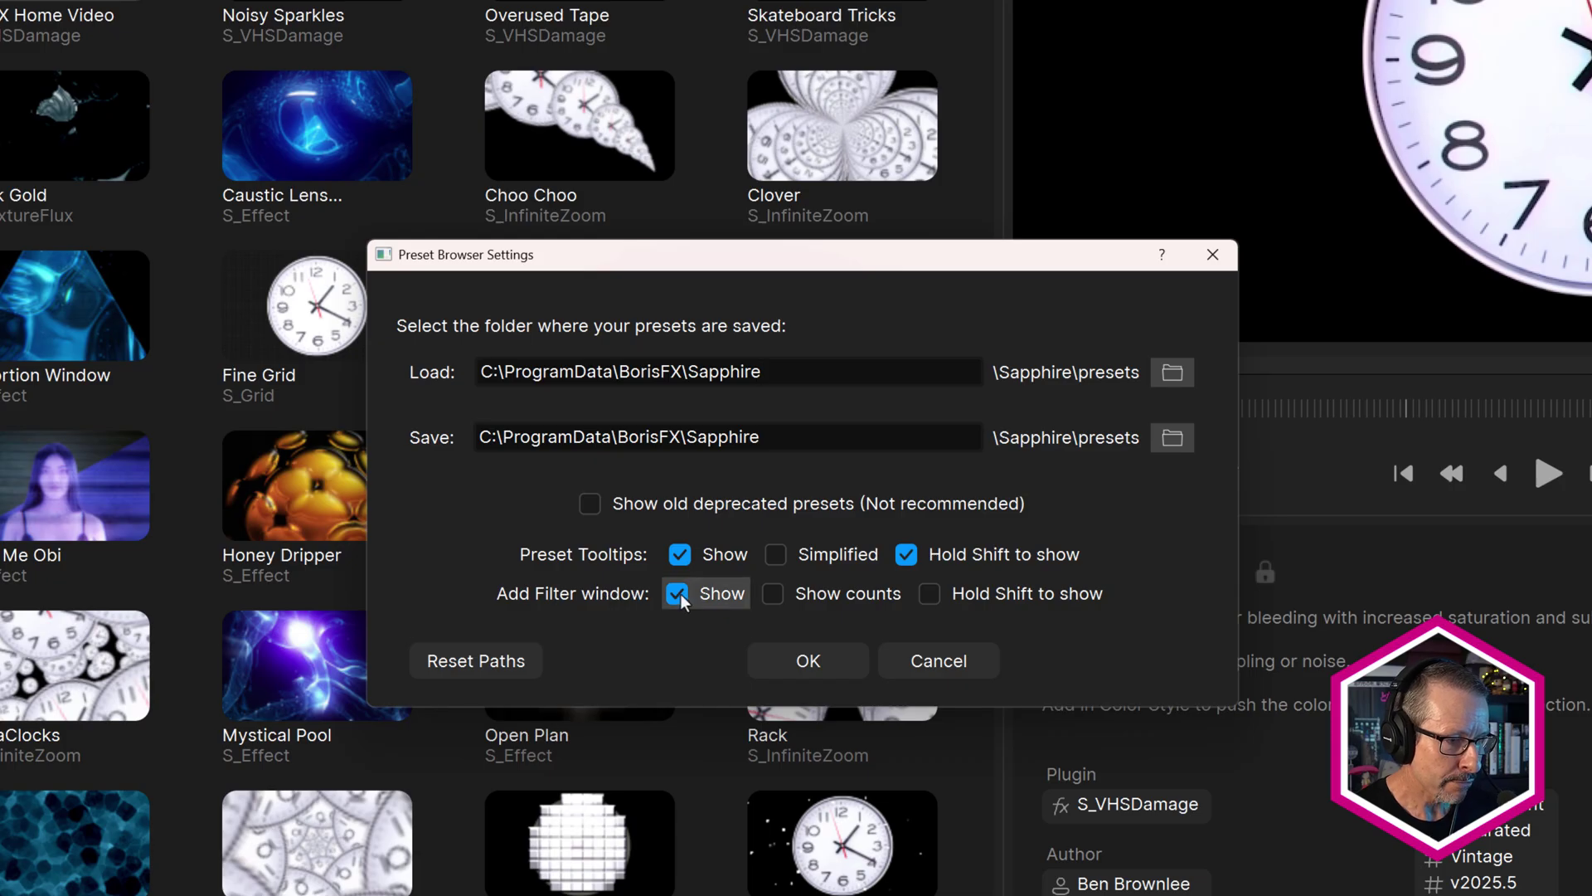
pyautogui.click(772, 593)
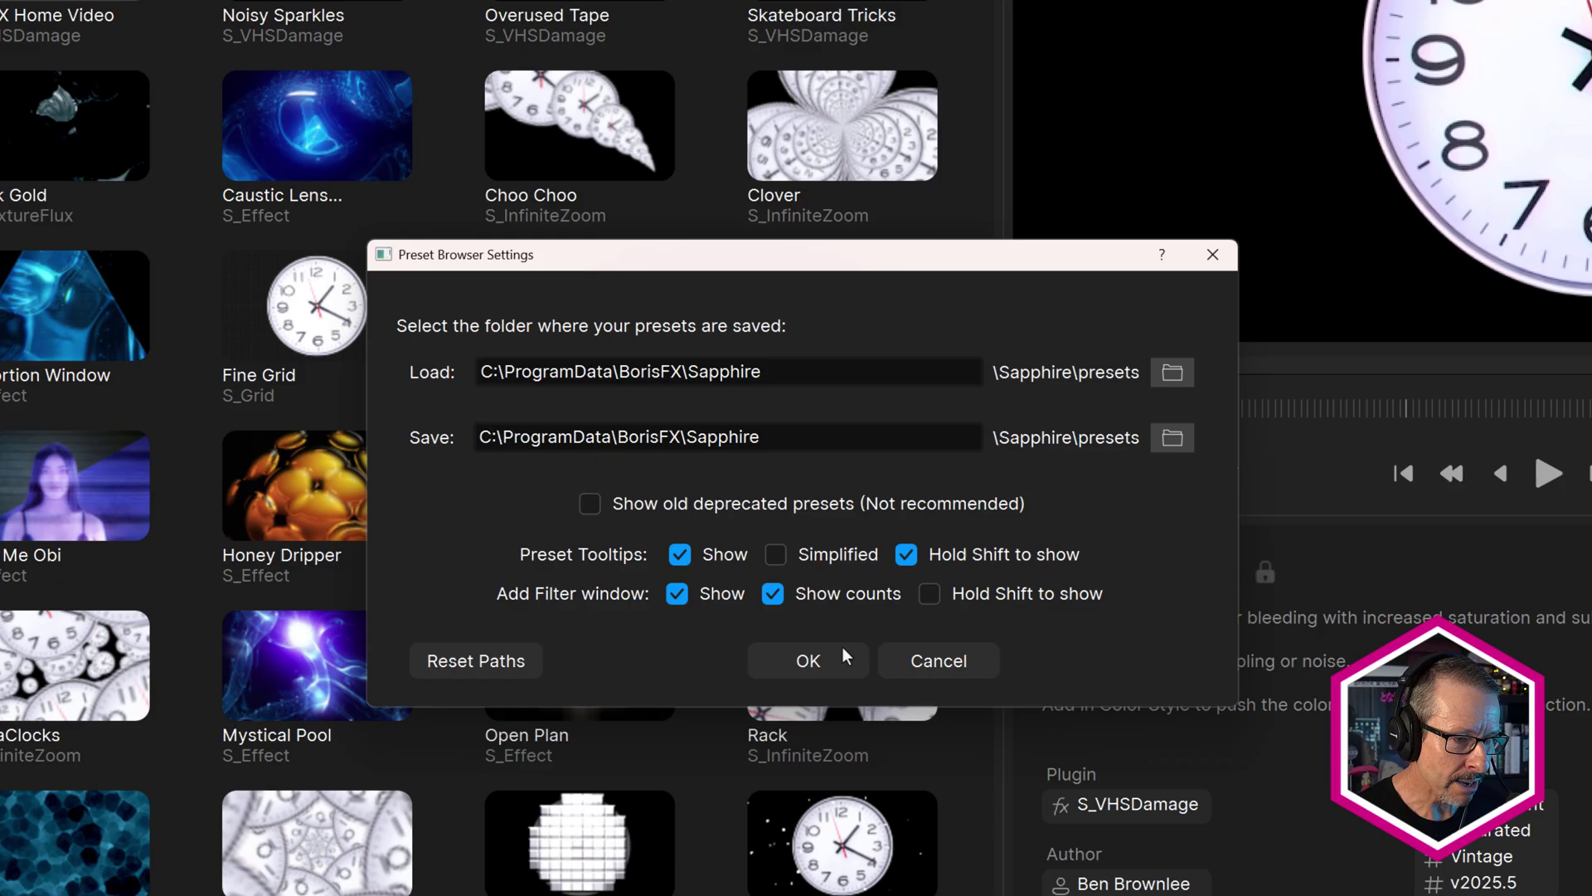
pyautogui.click(808, 661)
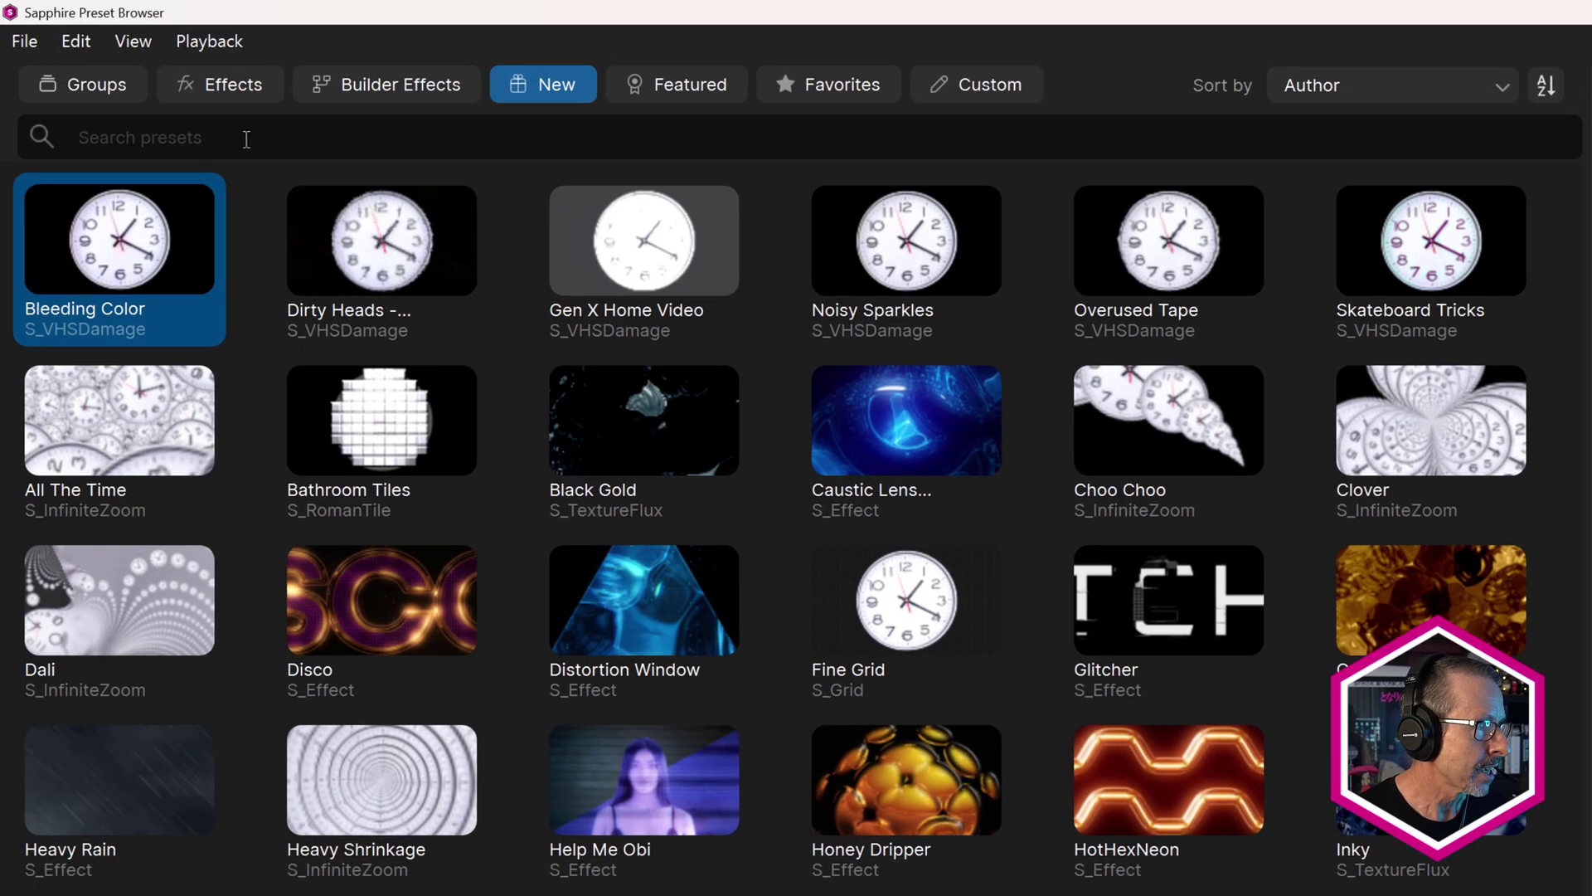
pyautogui.click(124, 108)
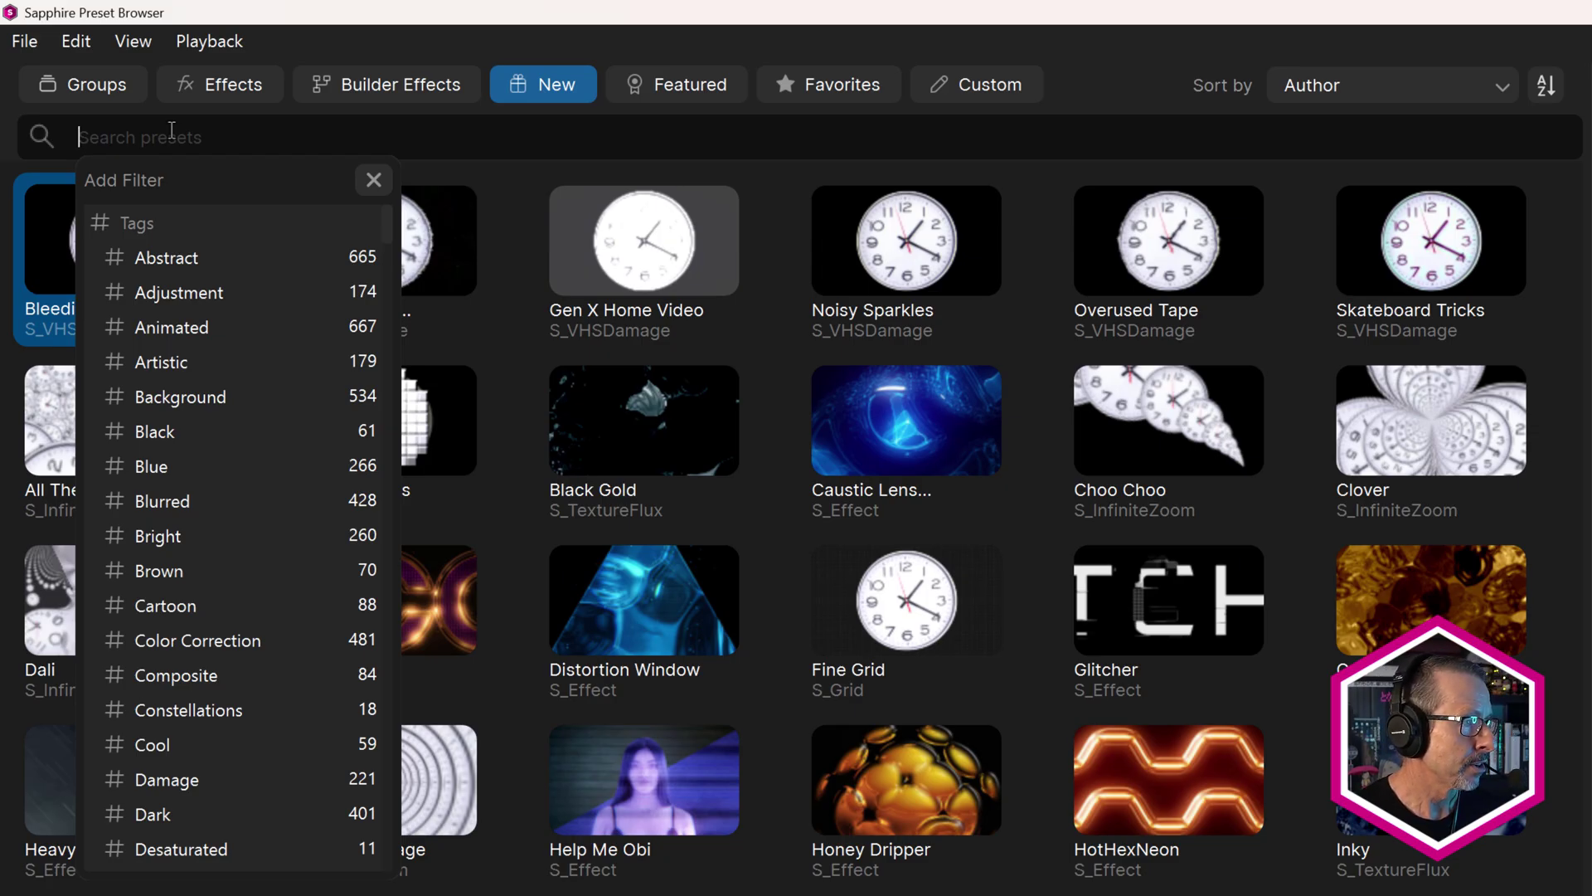
# - Turn off counts, show the filter list only with Hold Shift, and free tooltips from Shift
pyautogui.click(75, 41)
pyautogui.click(87, 67)
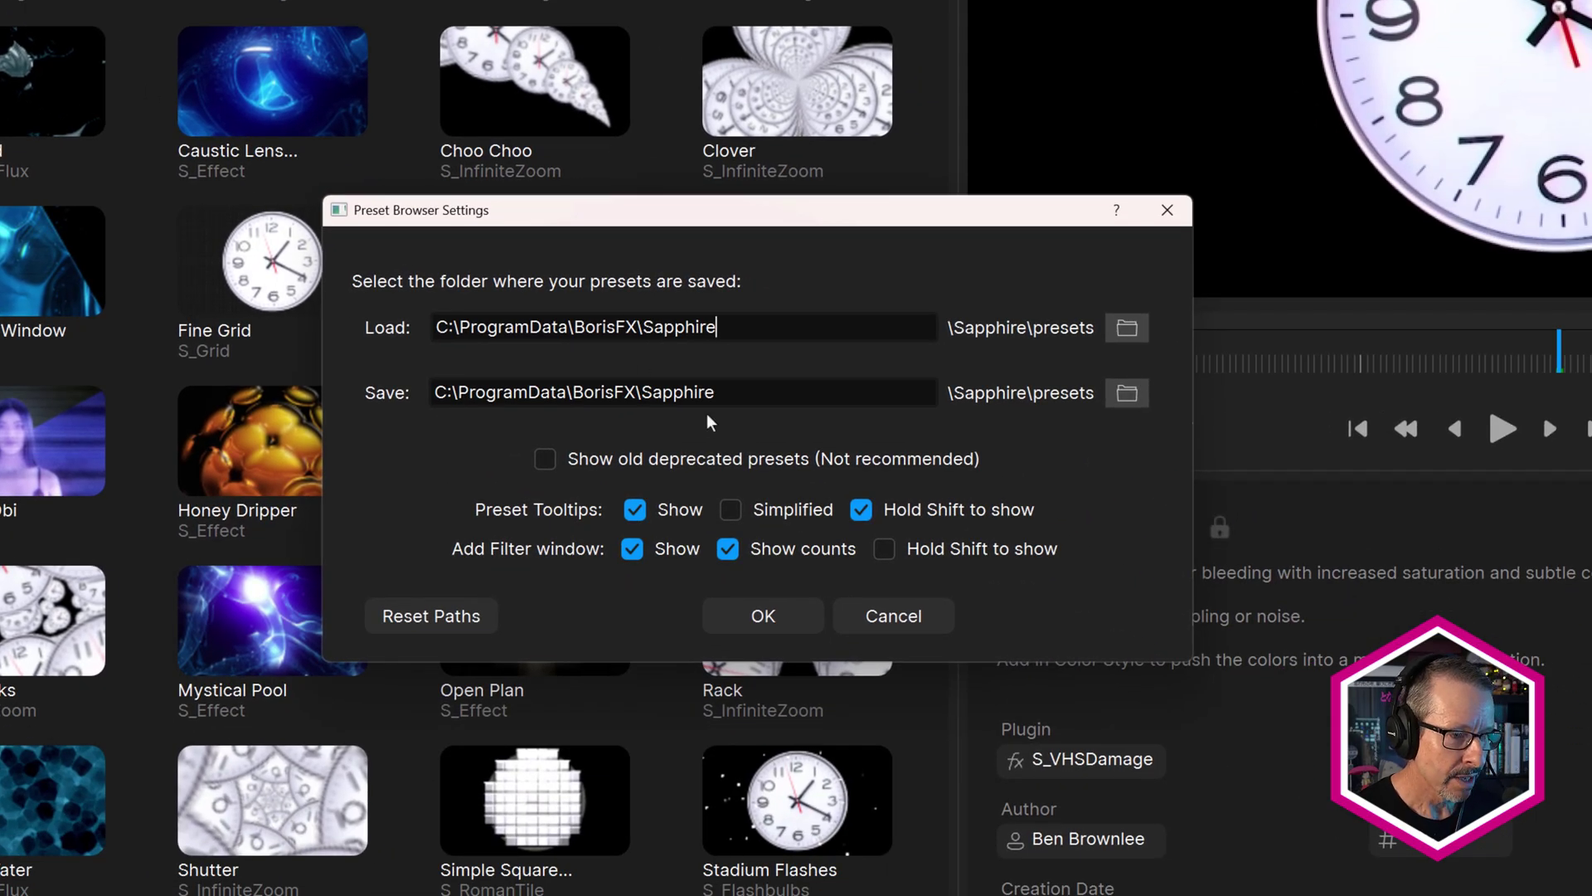
pyautogui.click(729, 549)
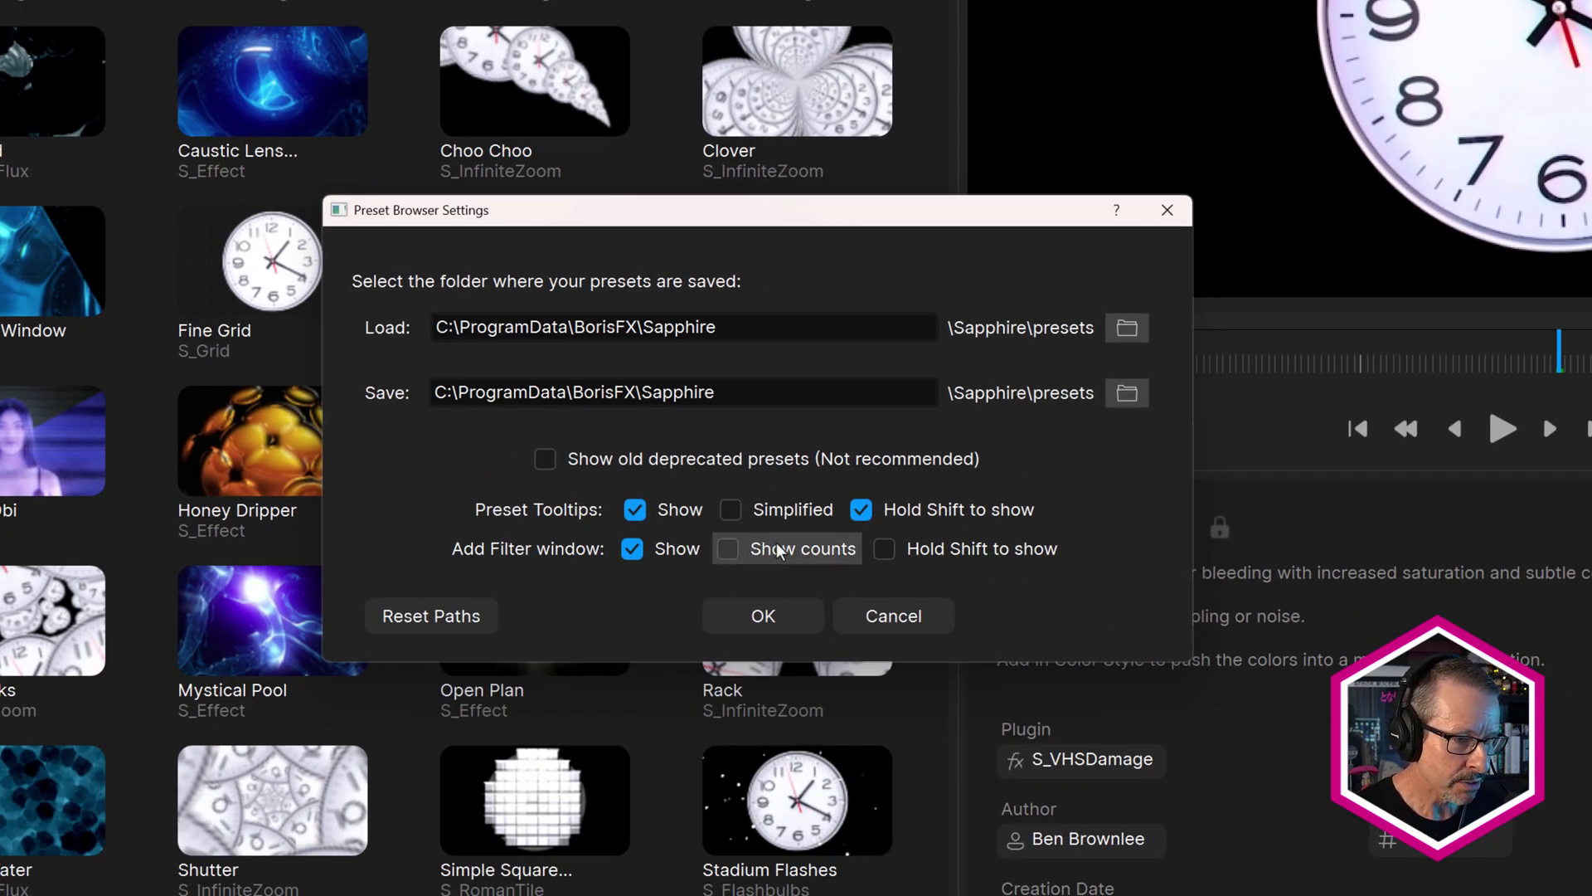
pyautogui.click(885, 550)
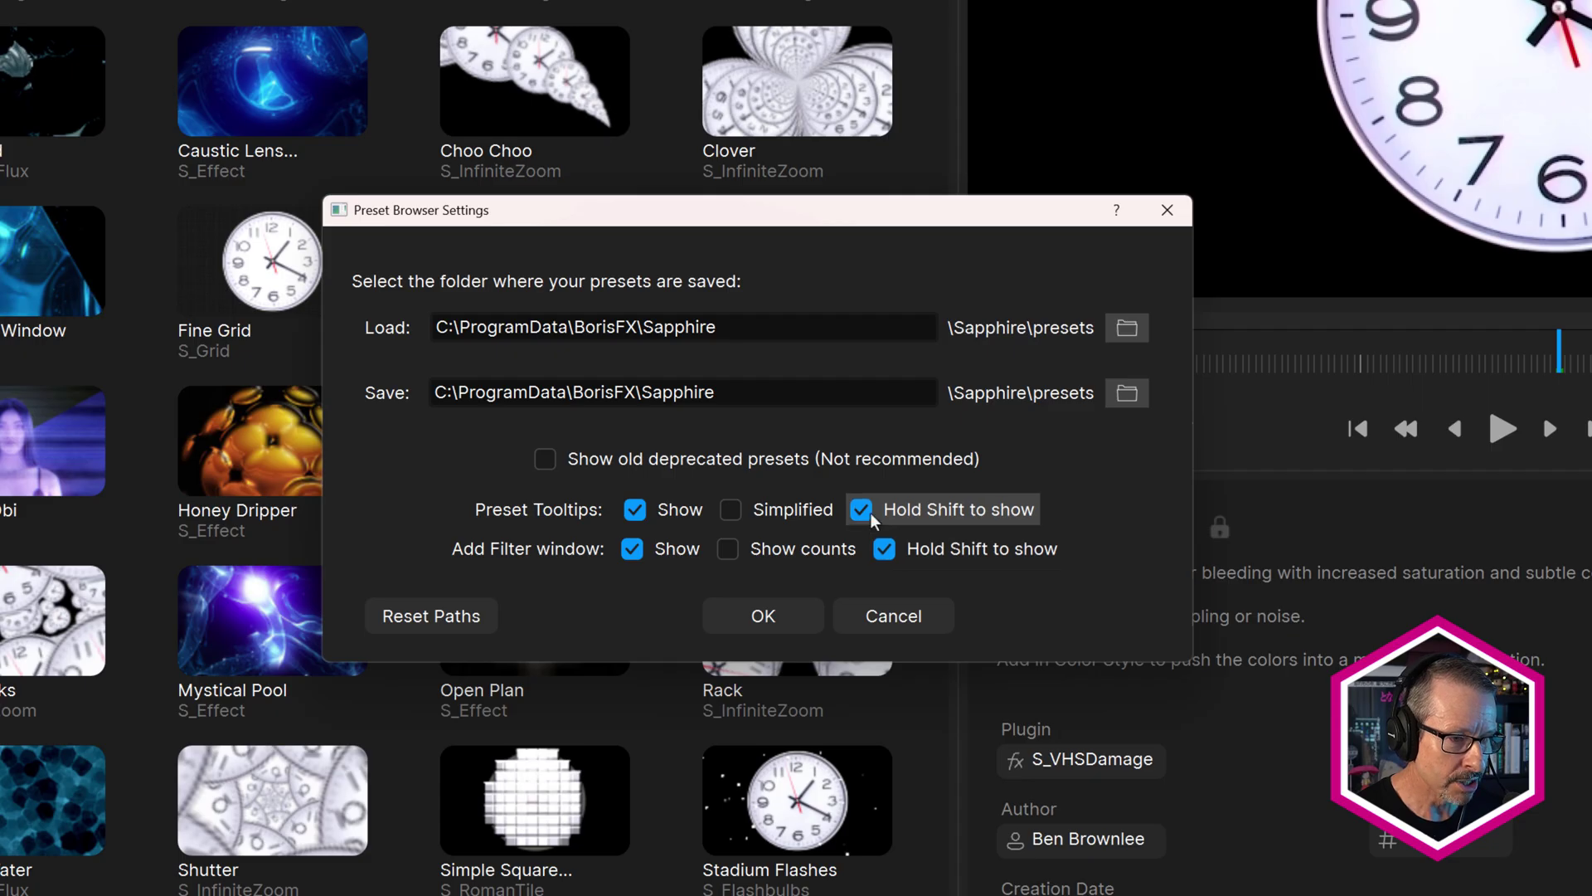
pyautogui.click(867, 516)
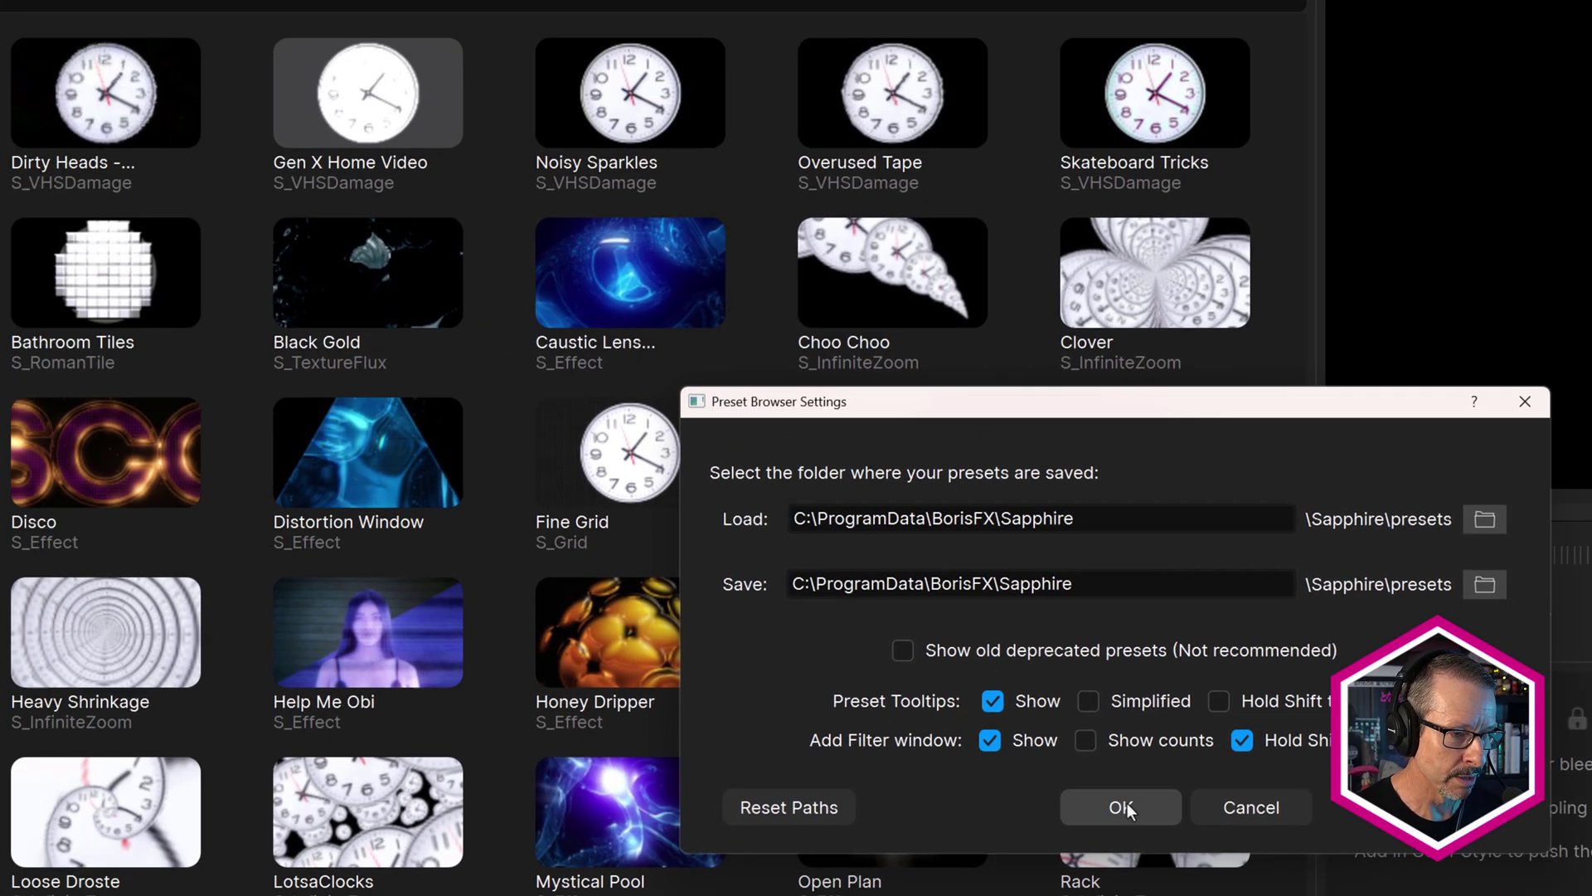
pyautogui.click(767, 616)
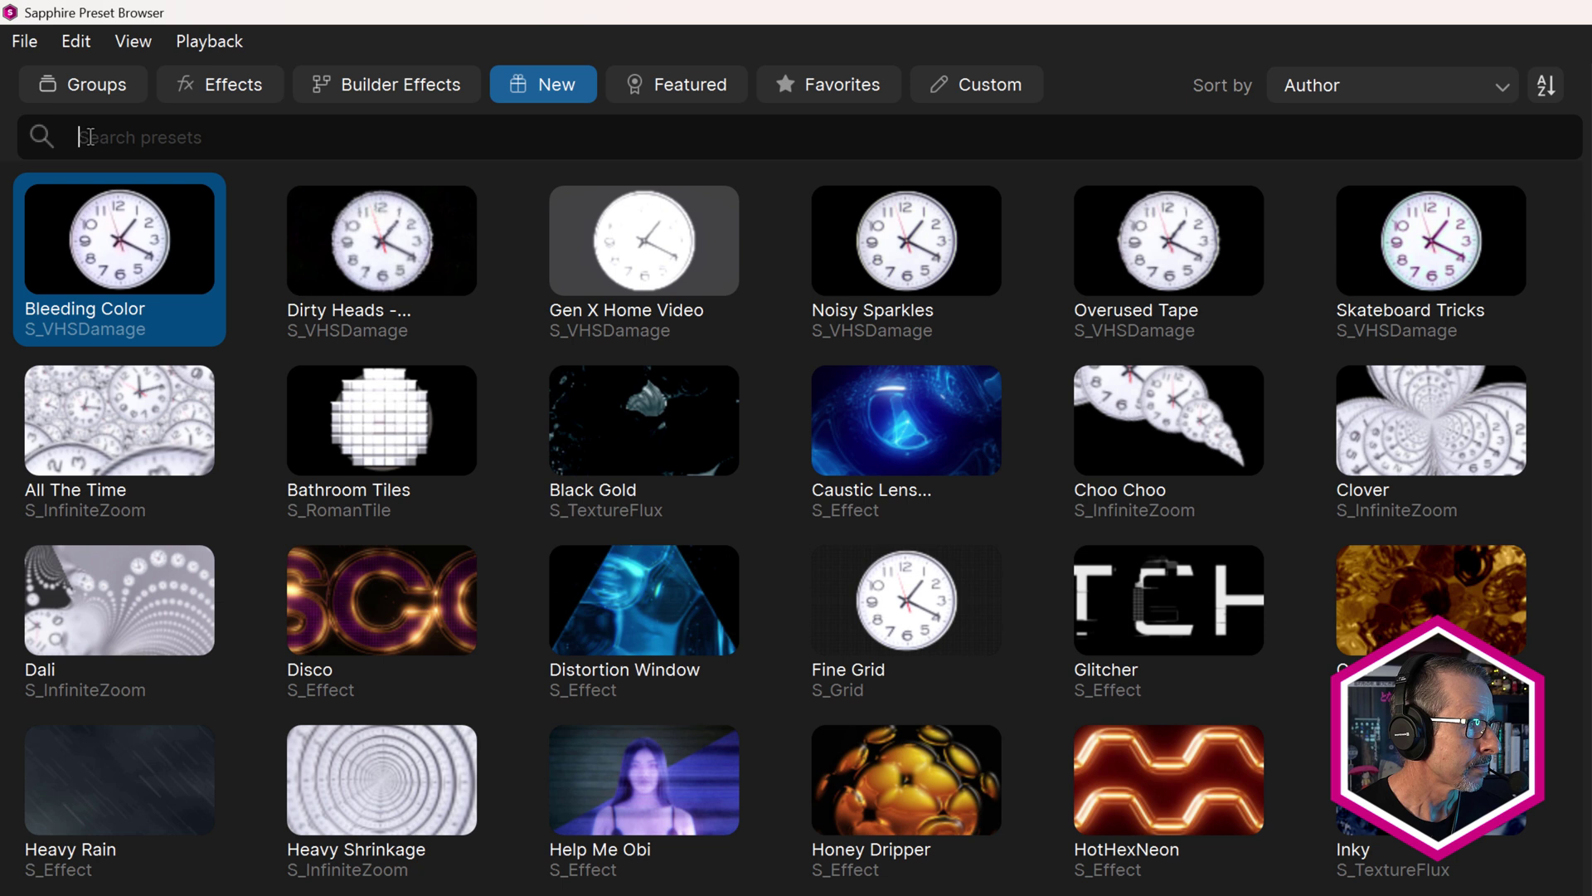
pyautogui.press('shift')
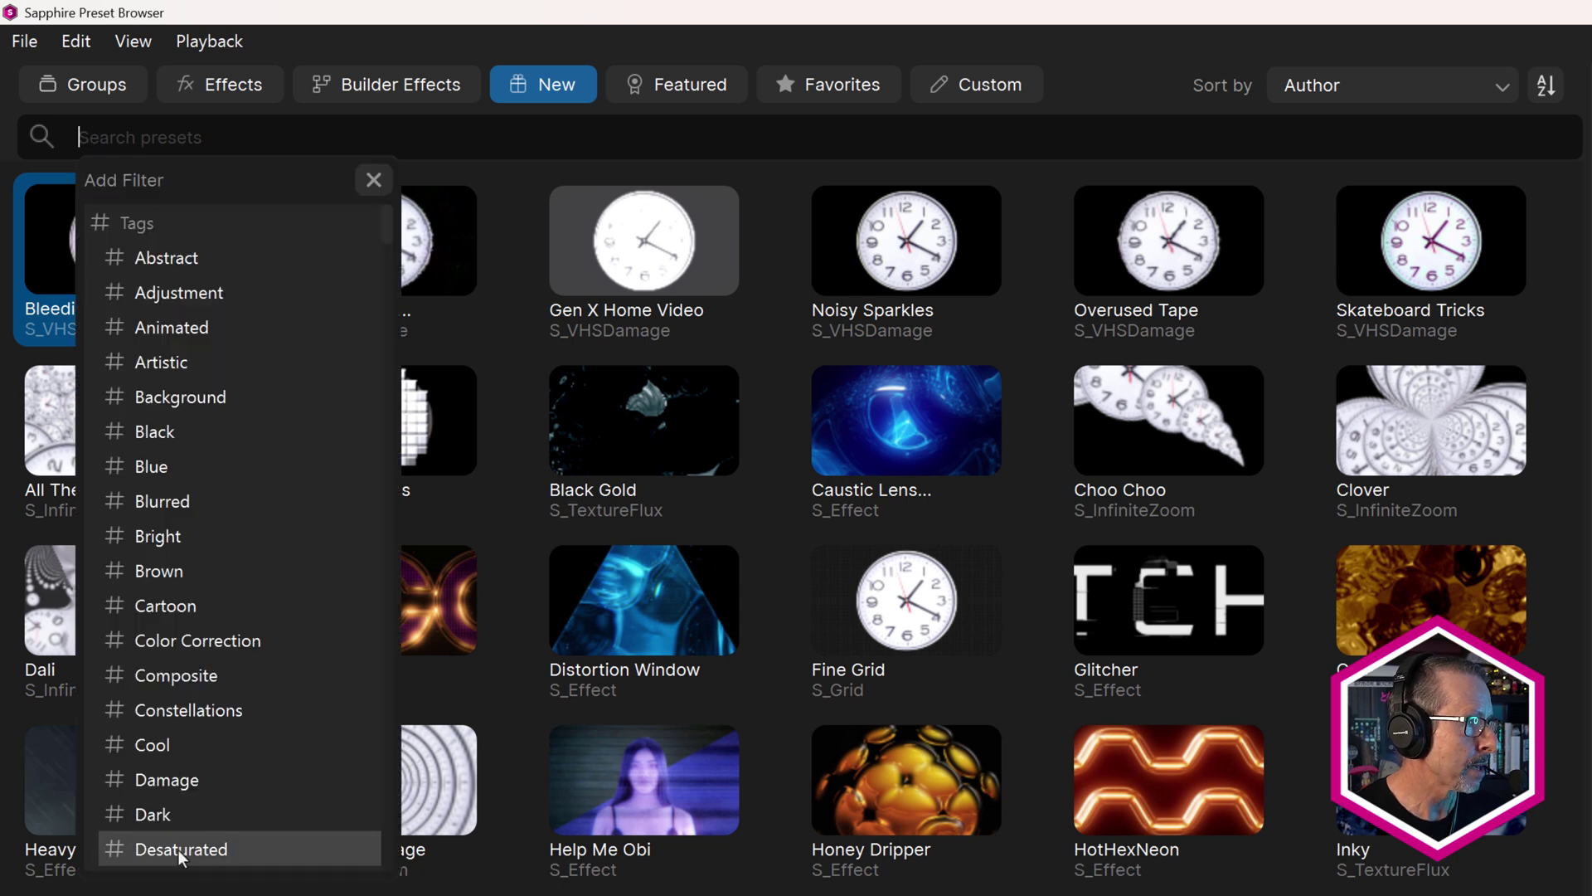
pyautogui.click(115, 137)
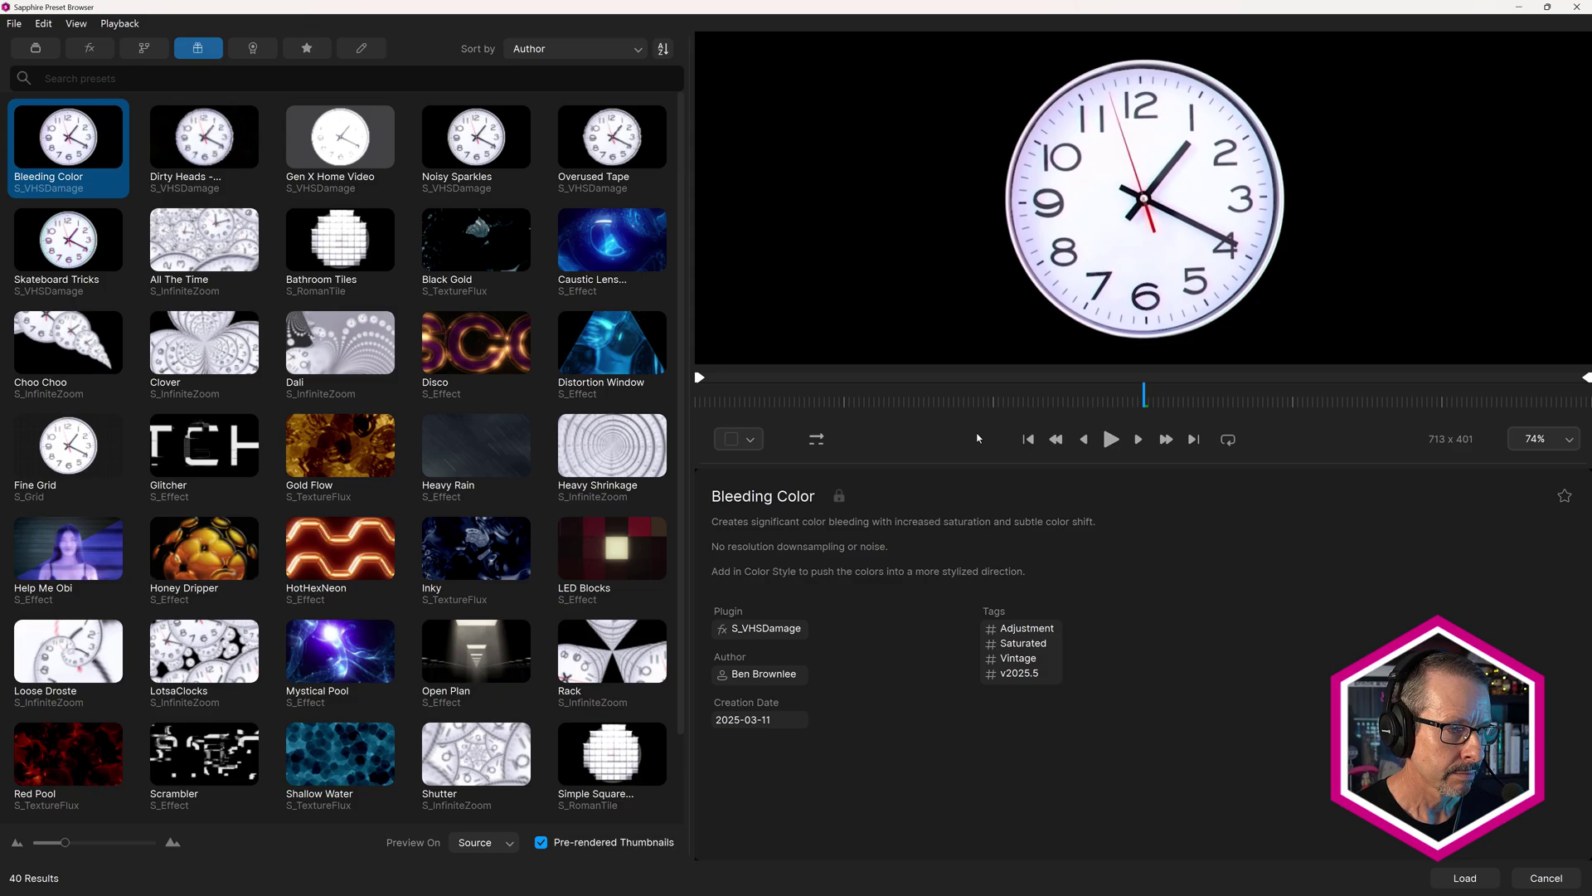
# - Enlarge the preview area and zoom the Bleeding Color clock from 9% to 100%
pyautogui.moveTo(967, 463); pyautogui.dragTo(966, 647)
pyautogui.scroll(4, 1053, 283)
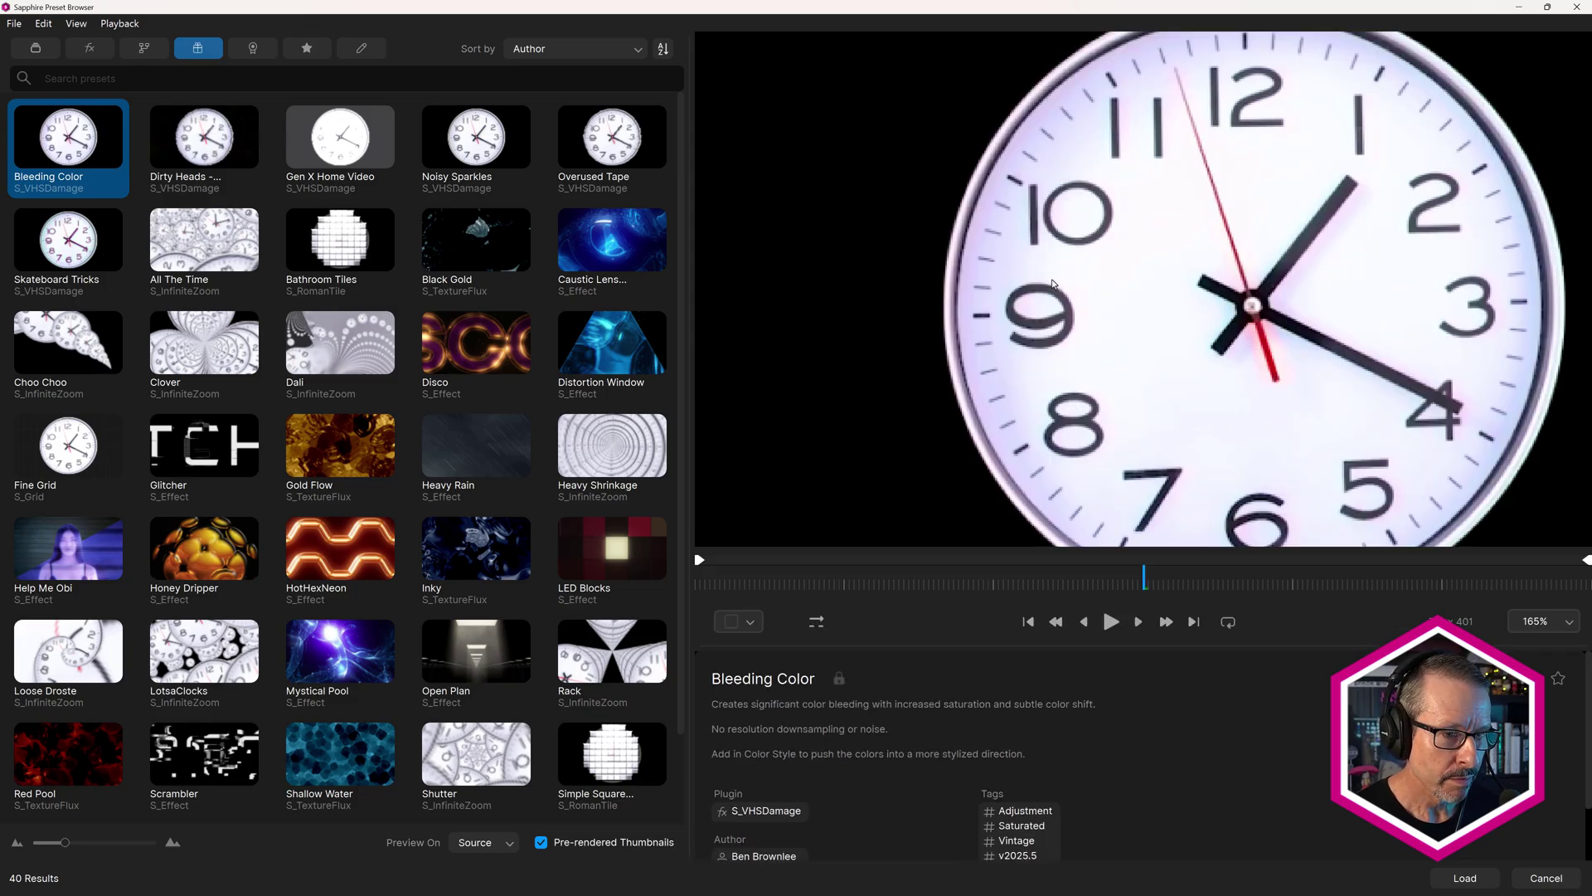
pyautogui.scroll(-8, 1052, 284)
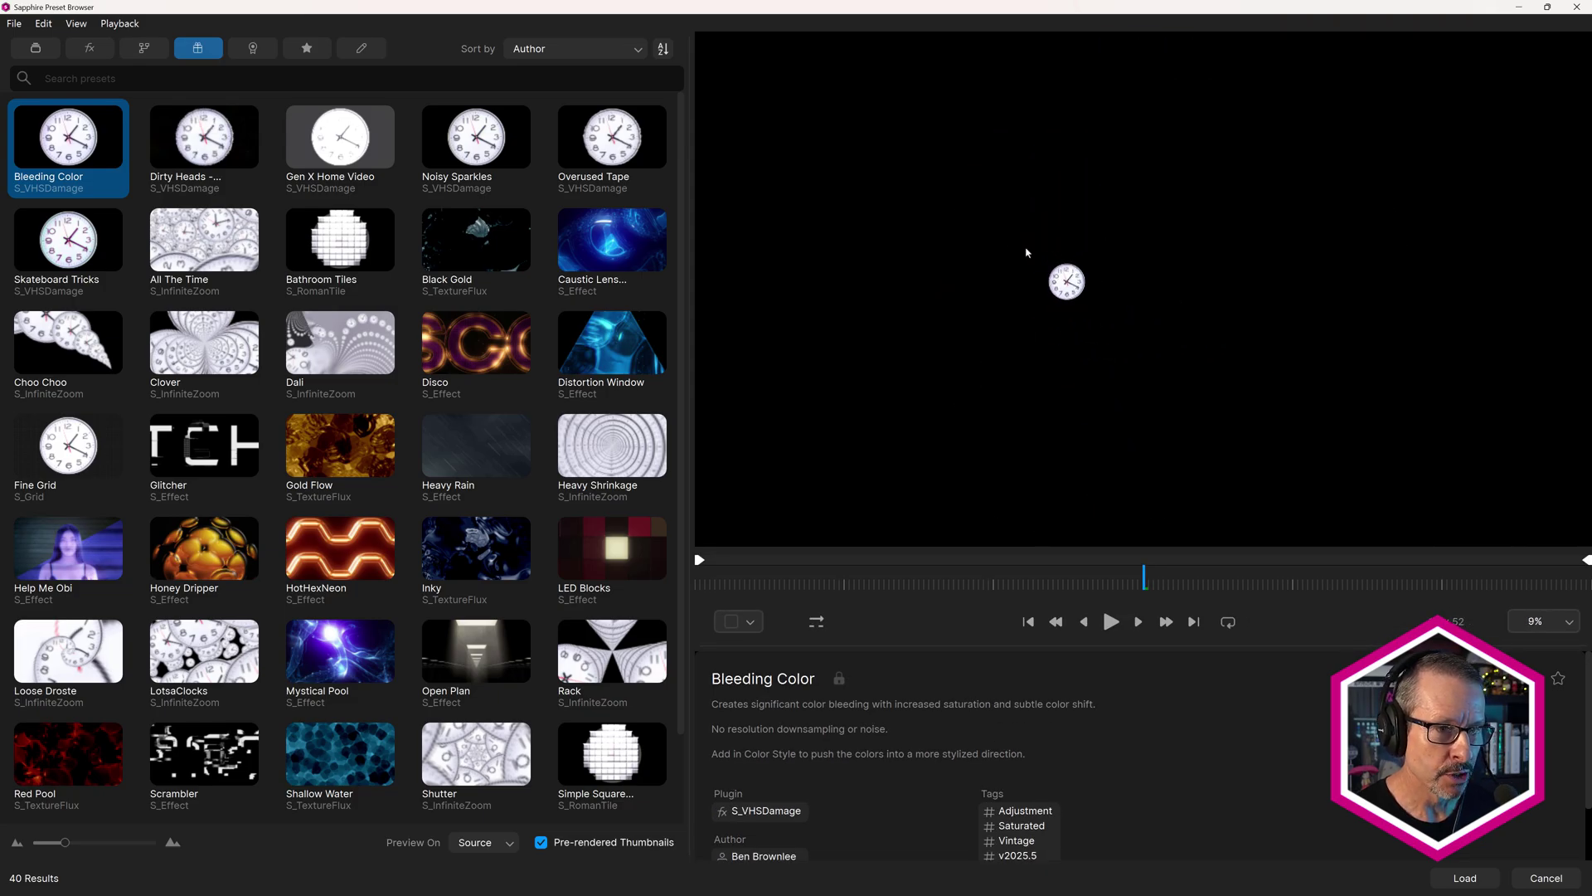
pyautogui.press('f')
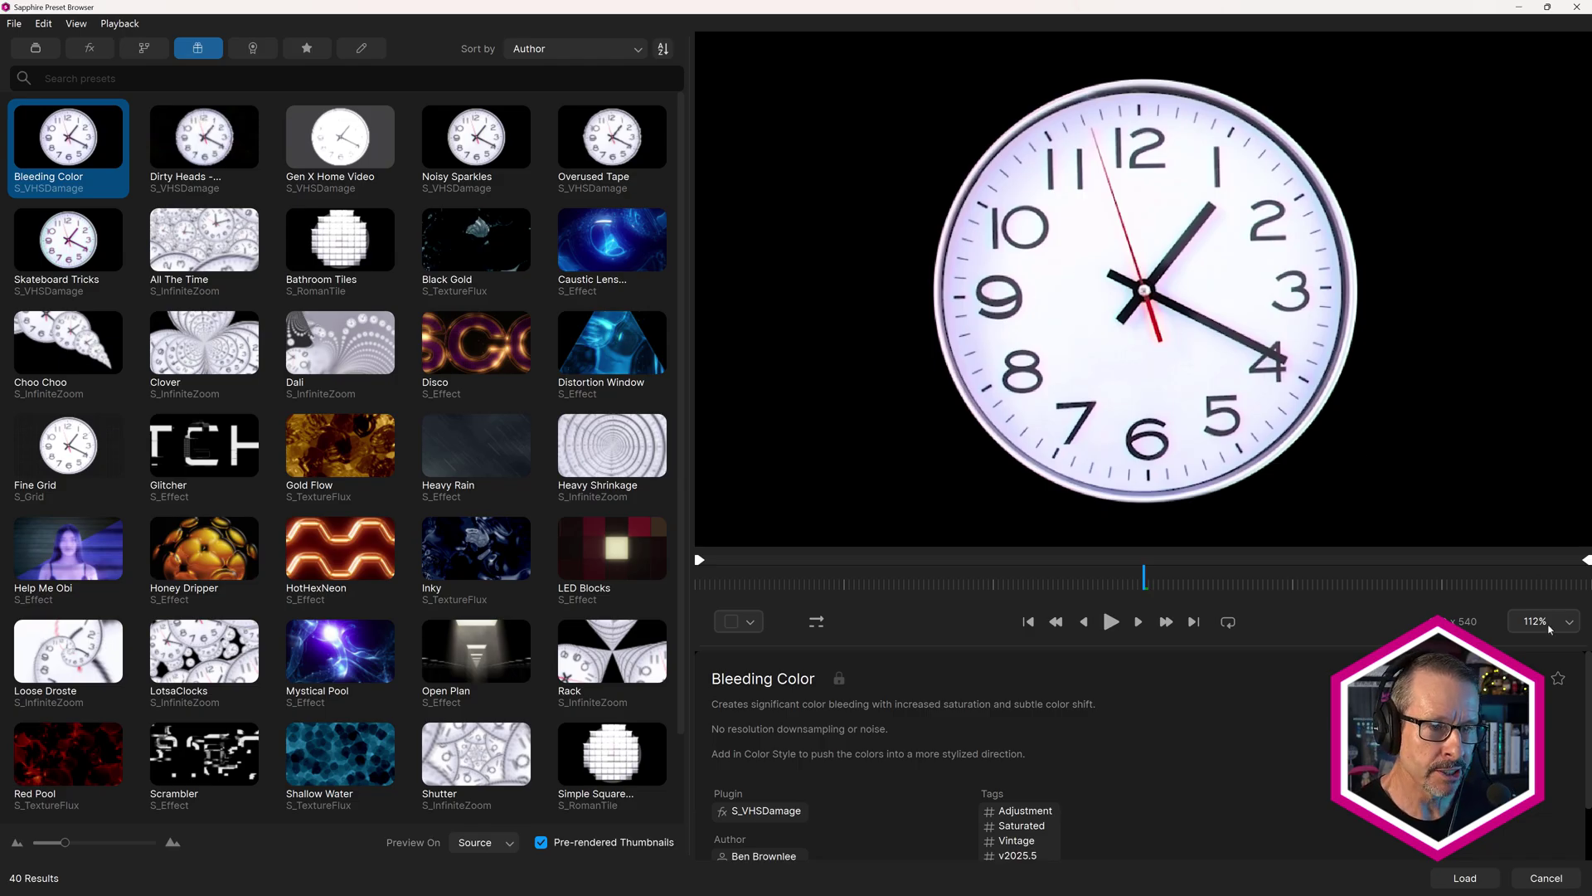
pyautogui.scroll(-7, 1161, 325)
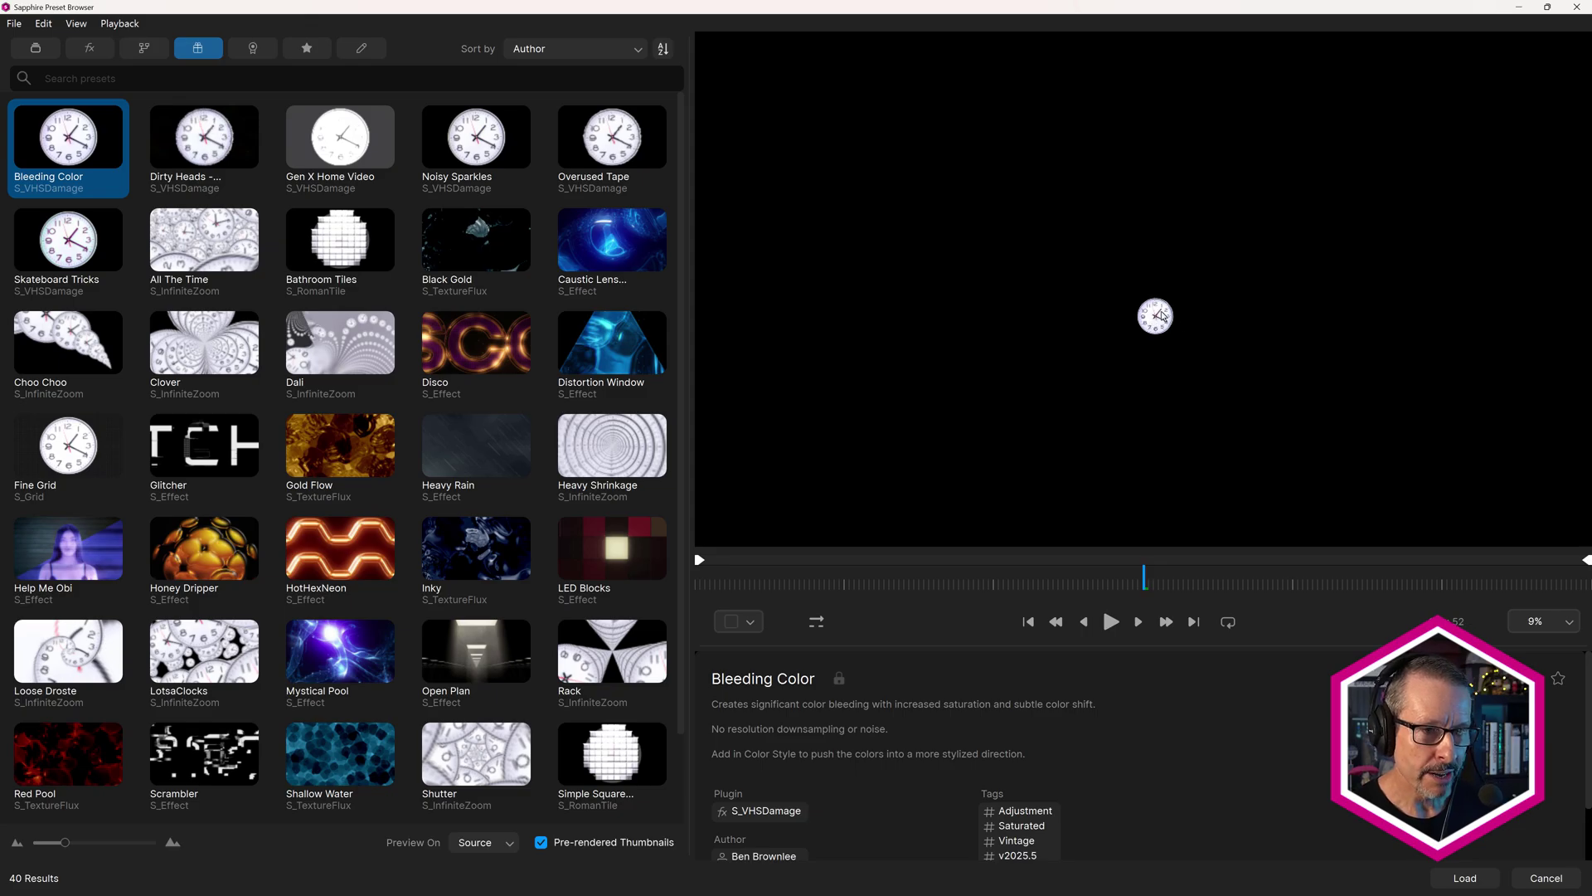
pyautogui.scroll(7, 1163, 323)
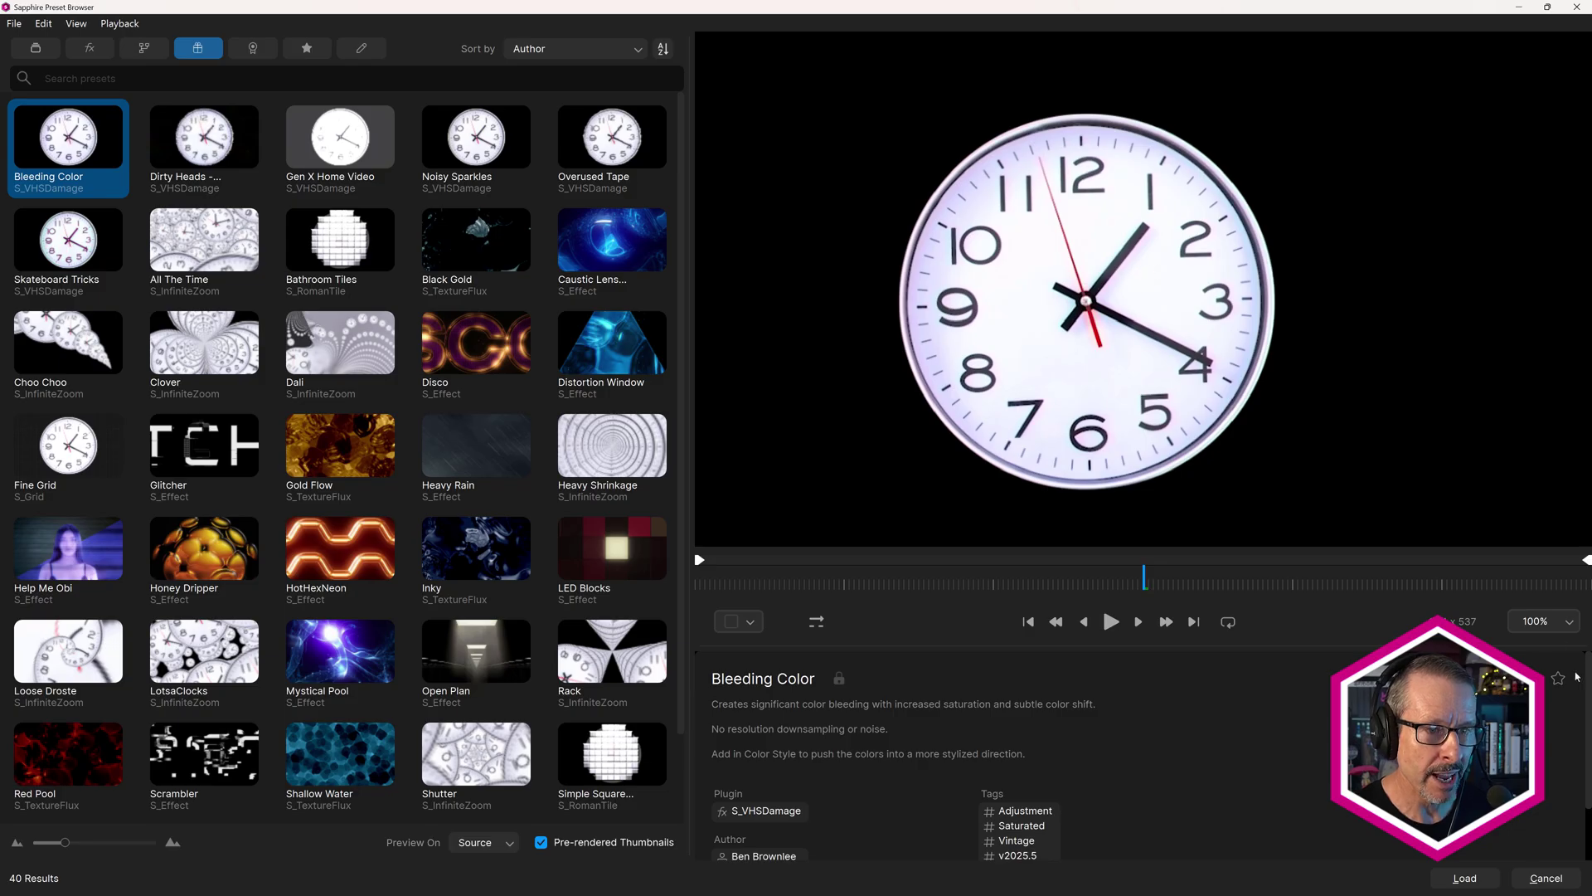
pyautogui.scroll(-5, 1080, 332)
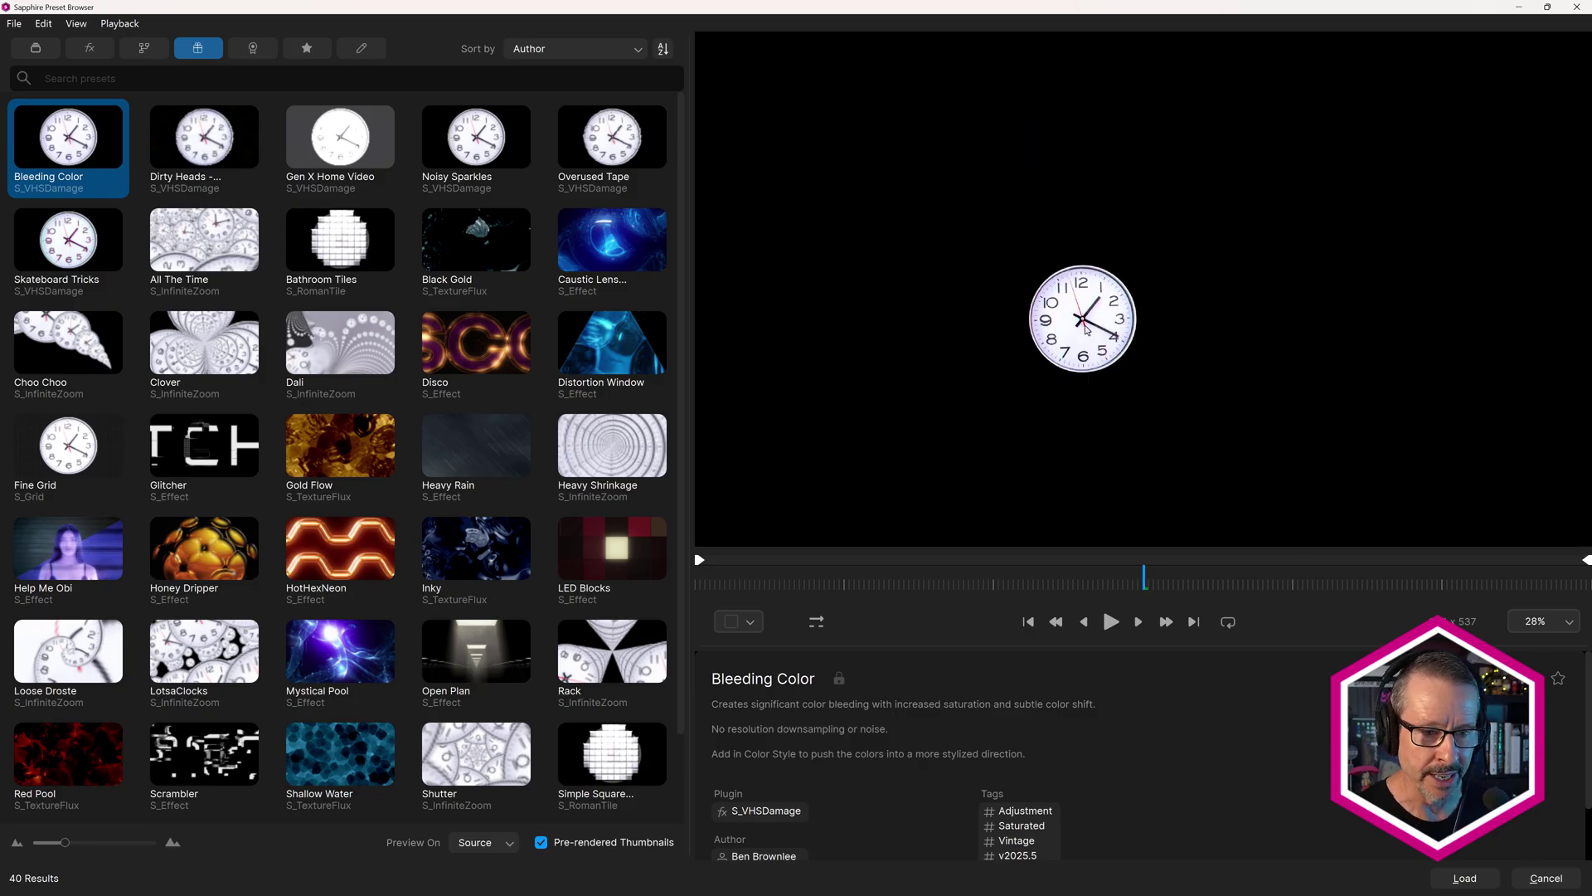
pyautogui.scroll(5, 1070, 323)
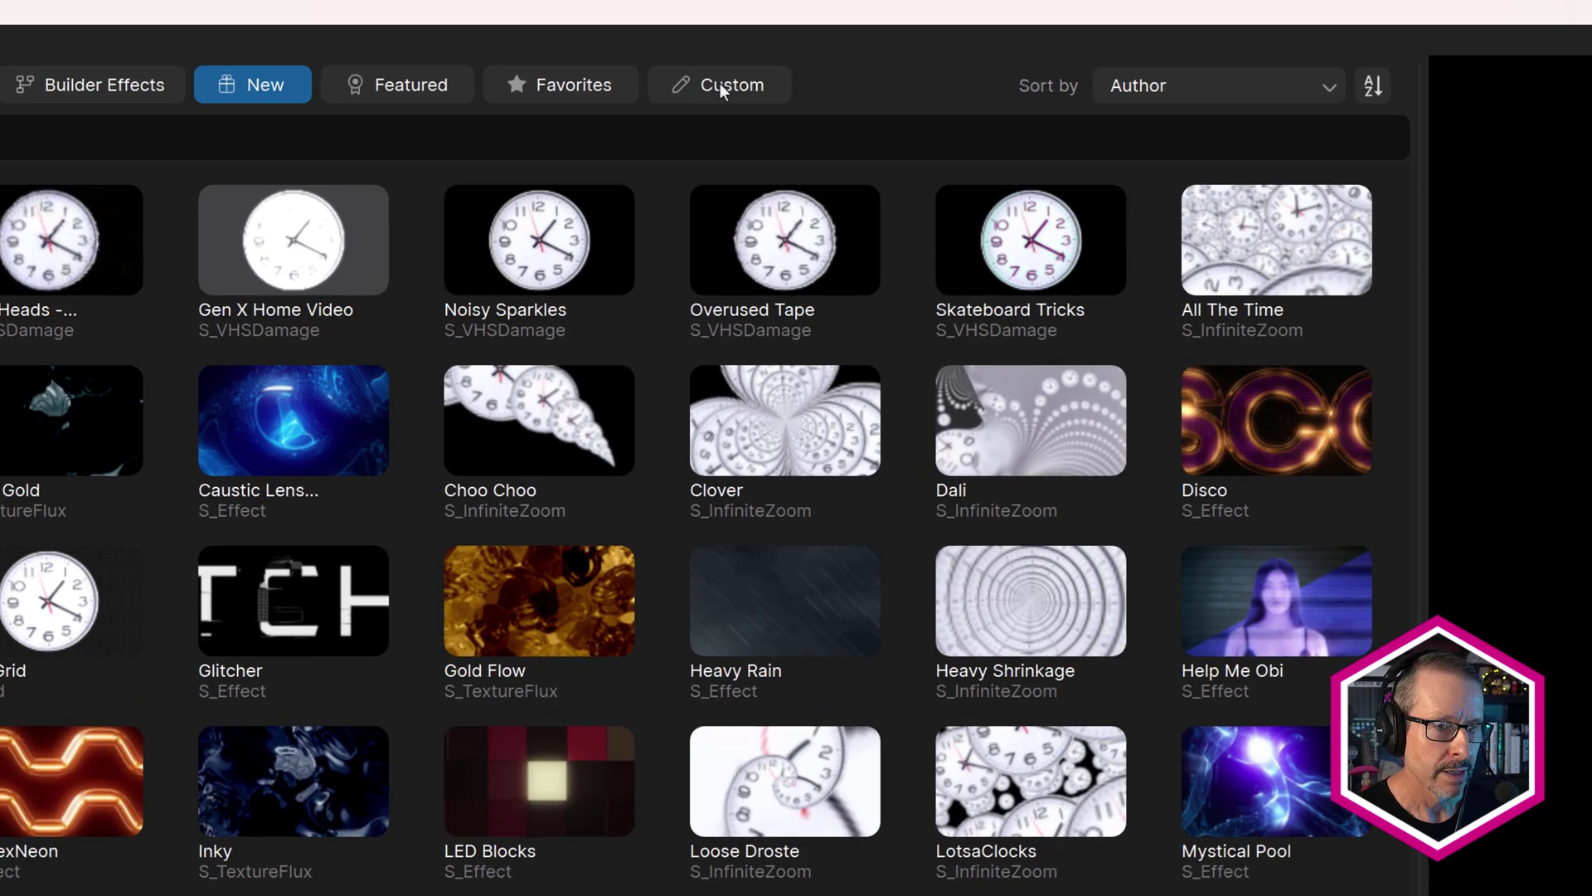
# - Check the Custom tab, then search 'mocha' and filter by the Has Mocha tag
pyautogui.click(720, 83)
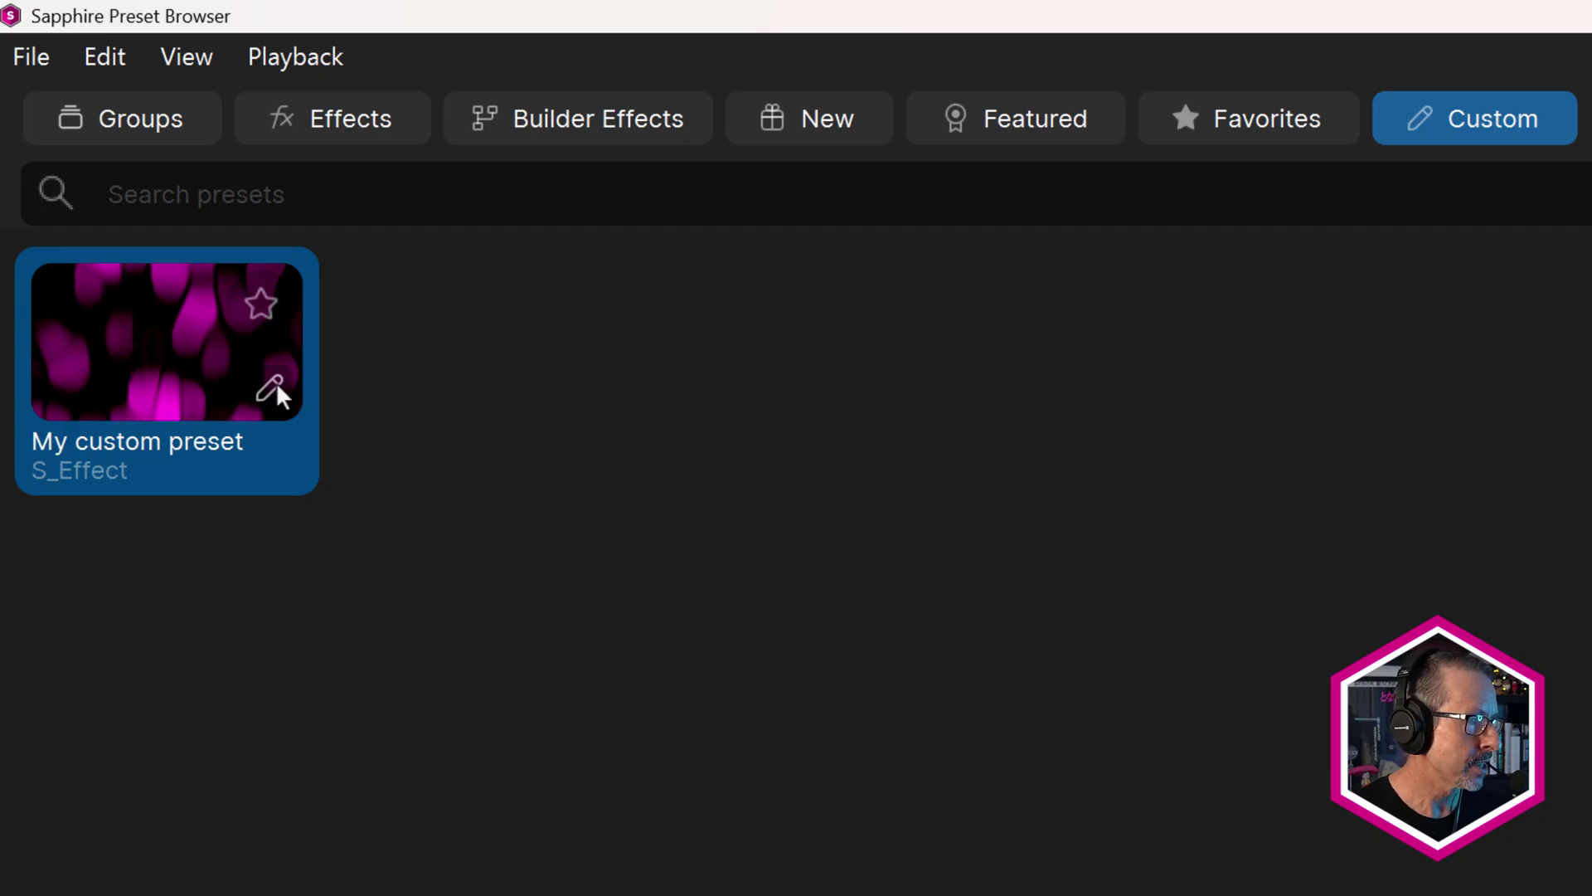
pyautogui.moveTo(279, 382)
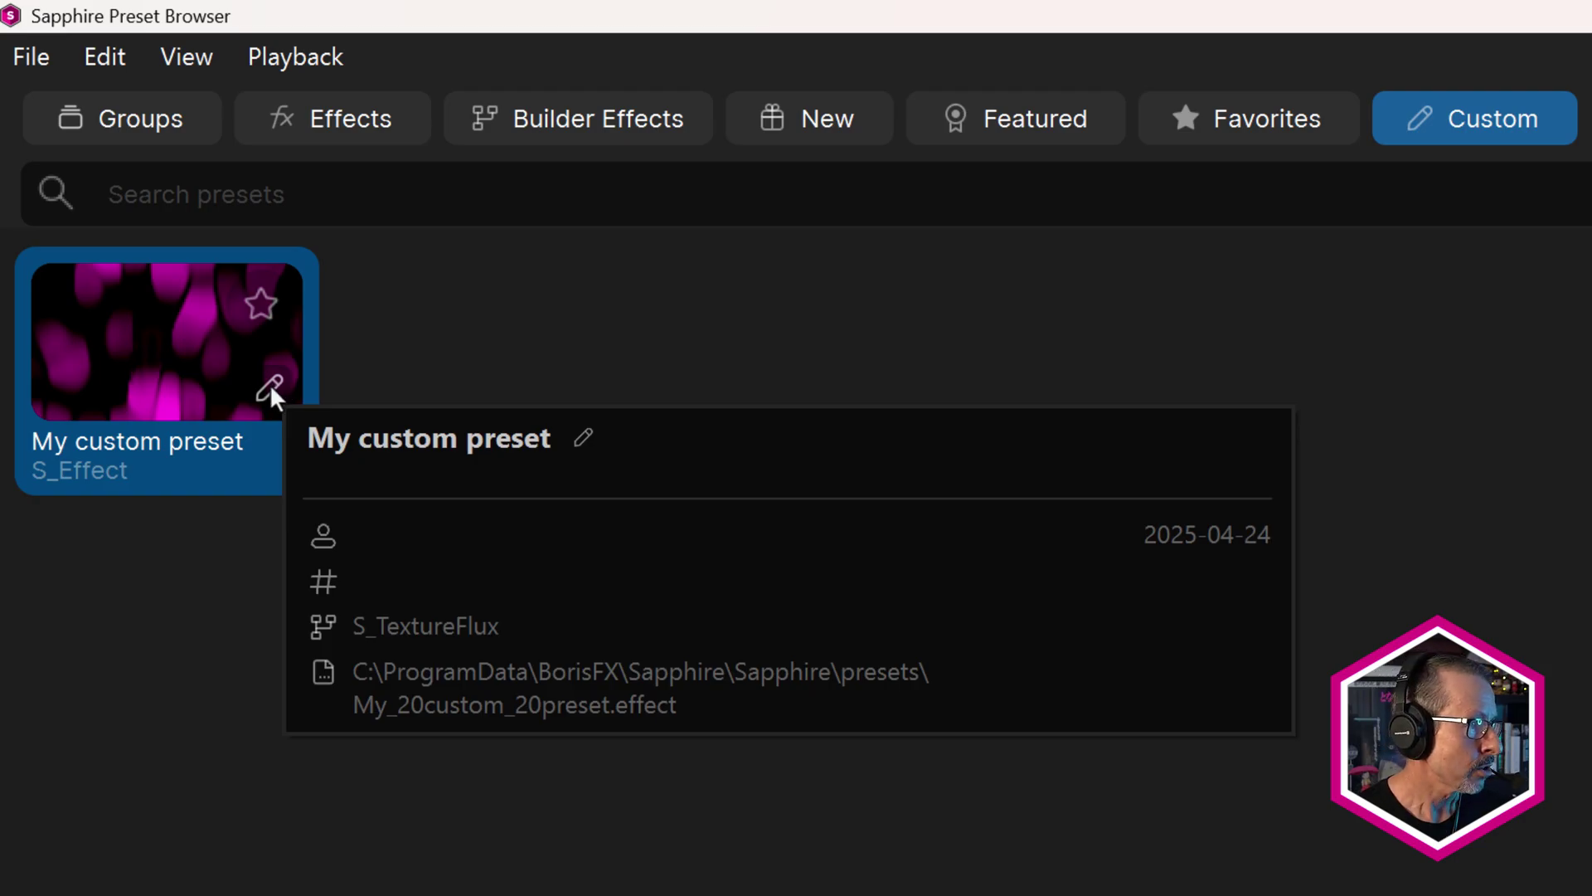
pyautogui.click(184, 186)
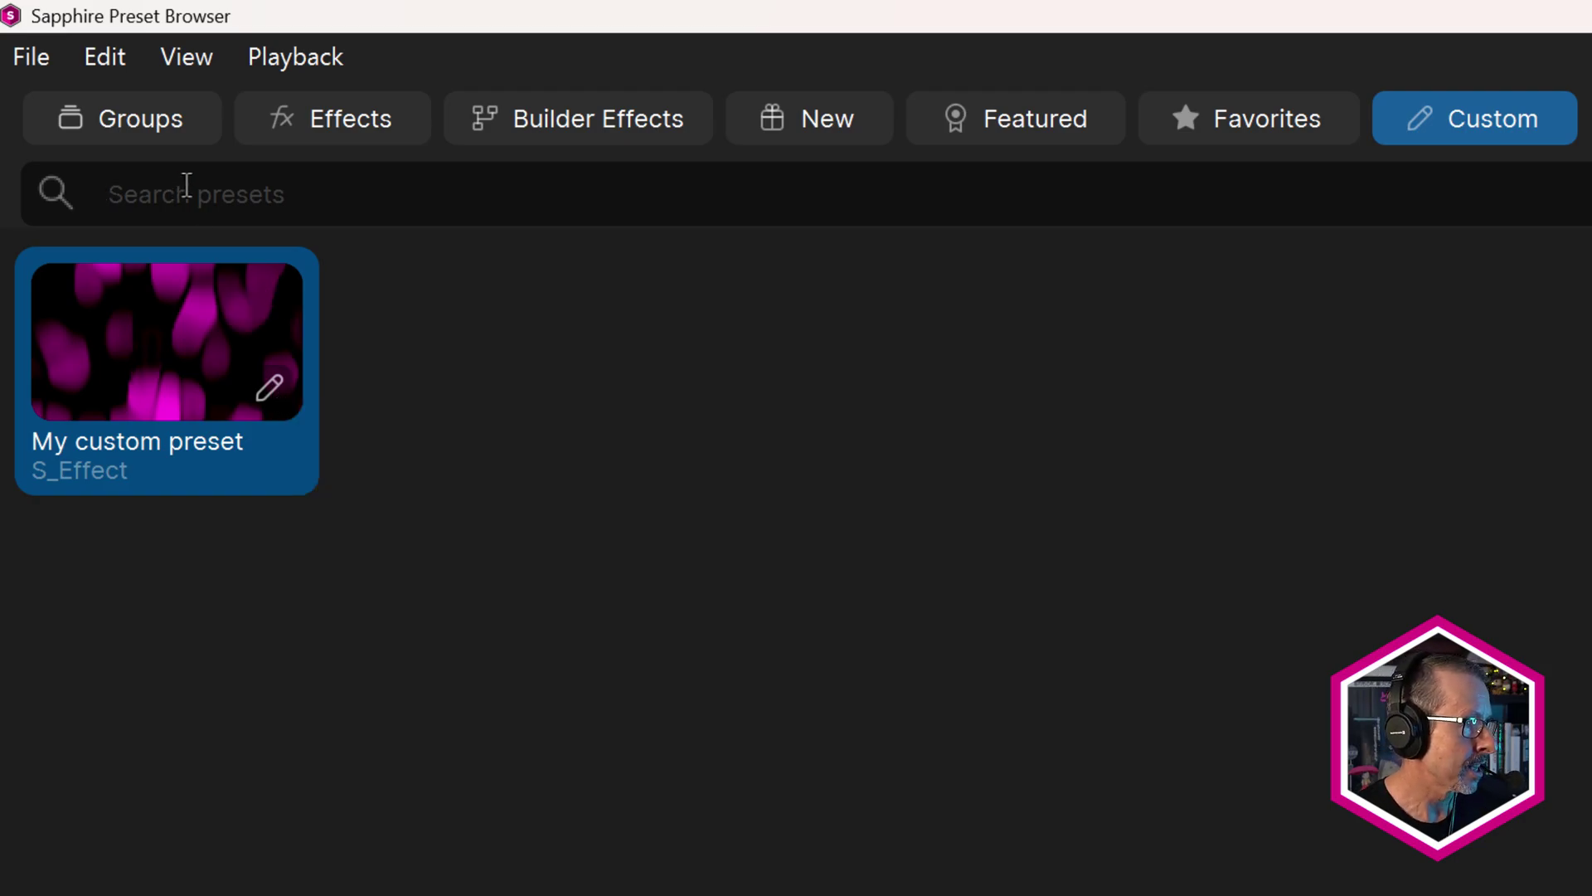
pyautogui.write('moho')
pyautogui.press('BackSpace')
pyautogui.press('BackSpace')
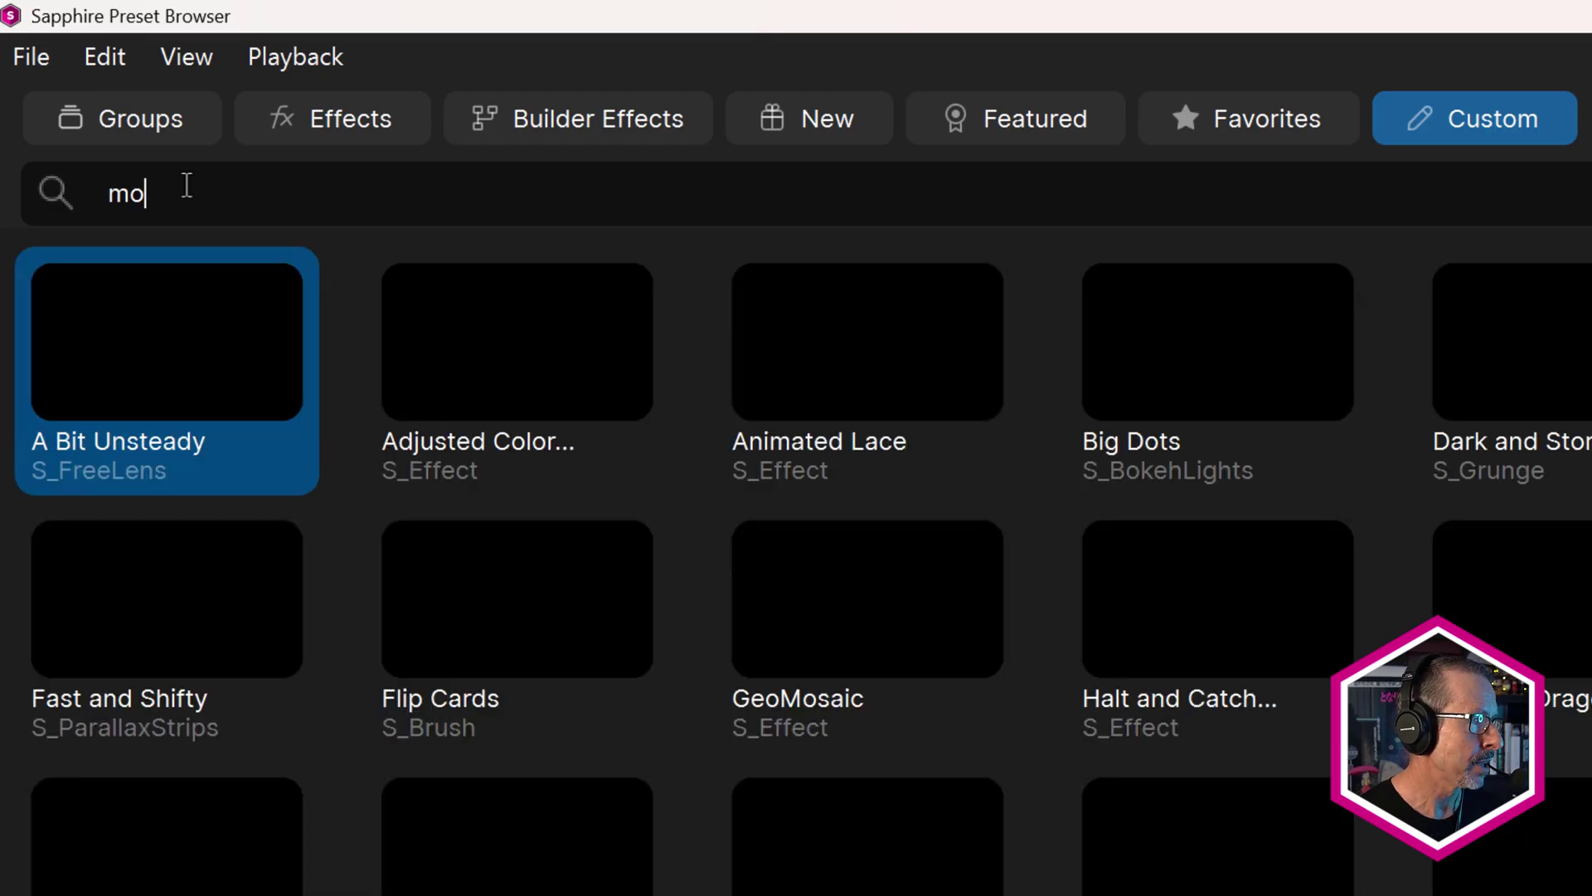
pyautogui.write('cha')
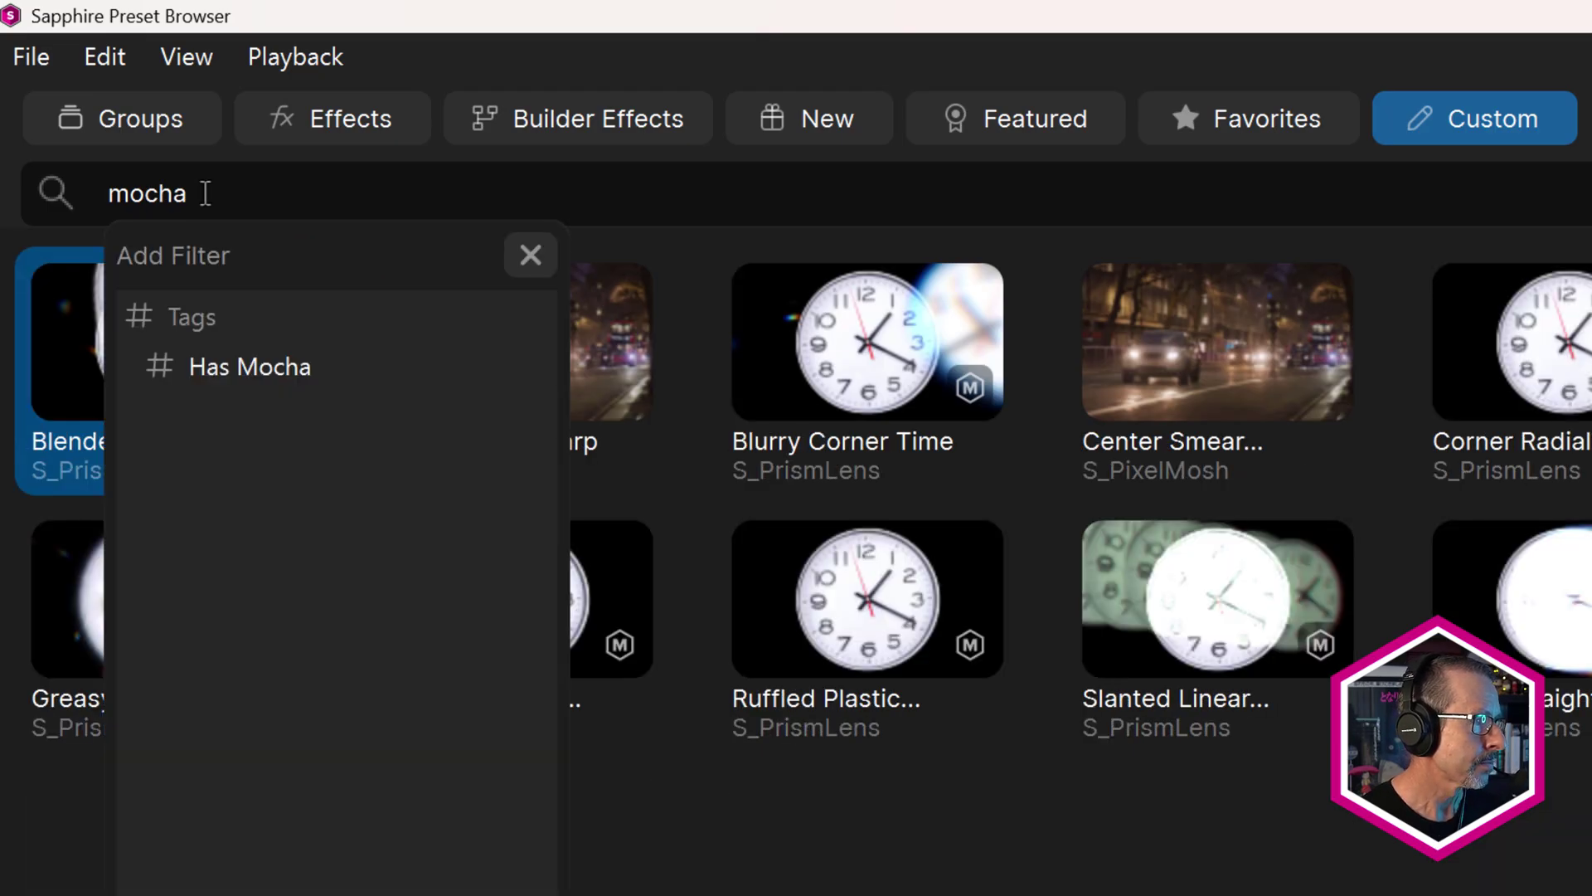
pyautogui.click(236, 367)
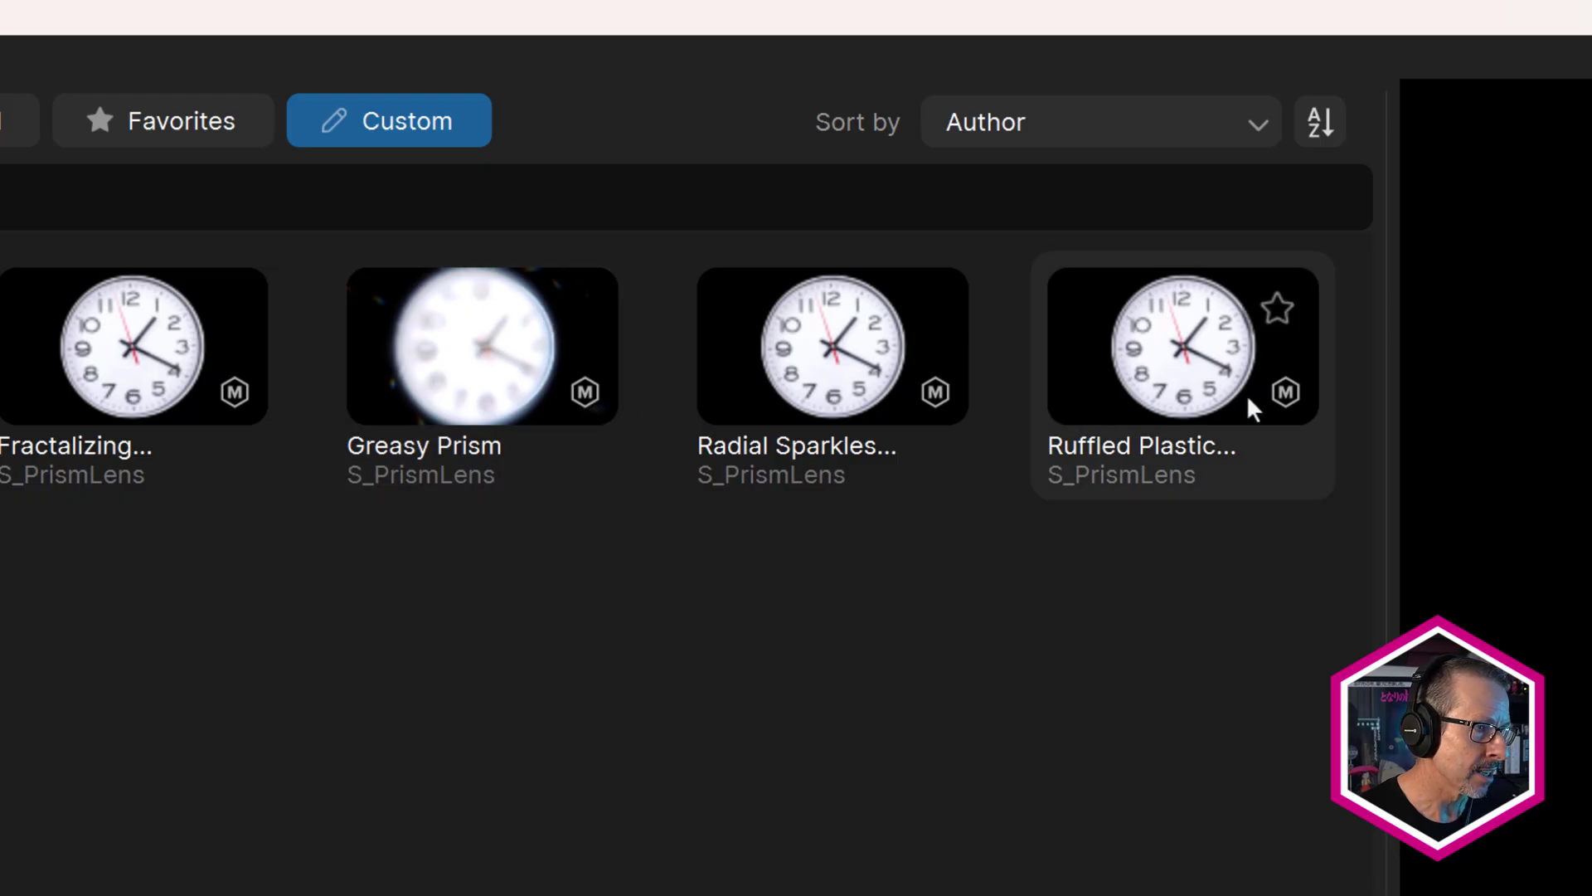
pyautogui.moveTo(594, 381)
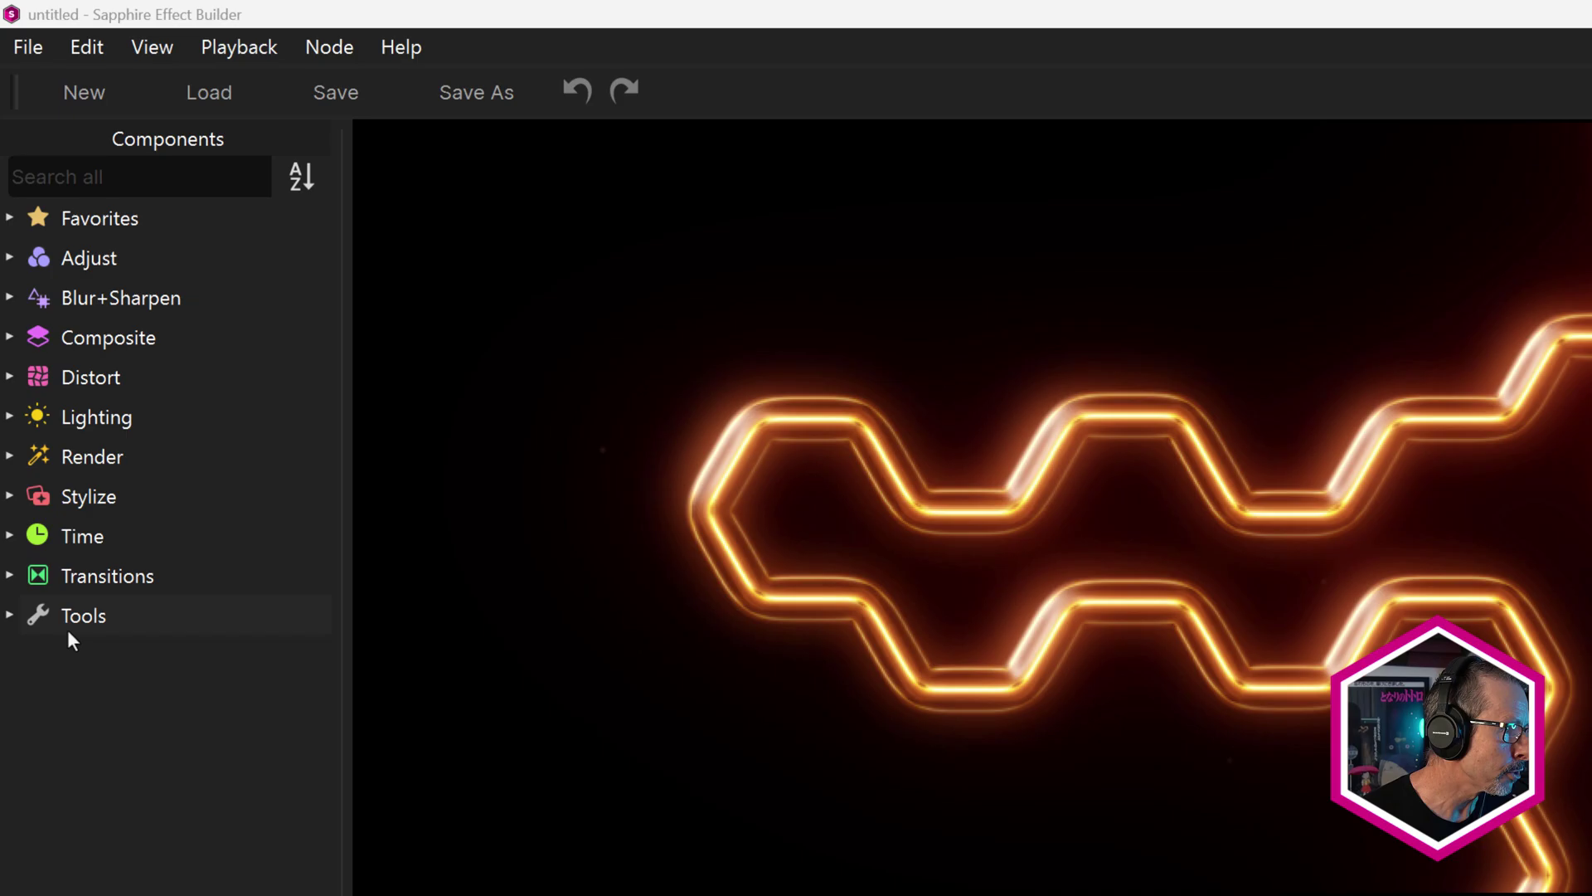
pyautogui.click(92, 415)
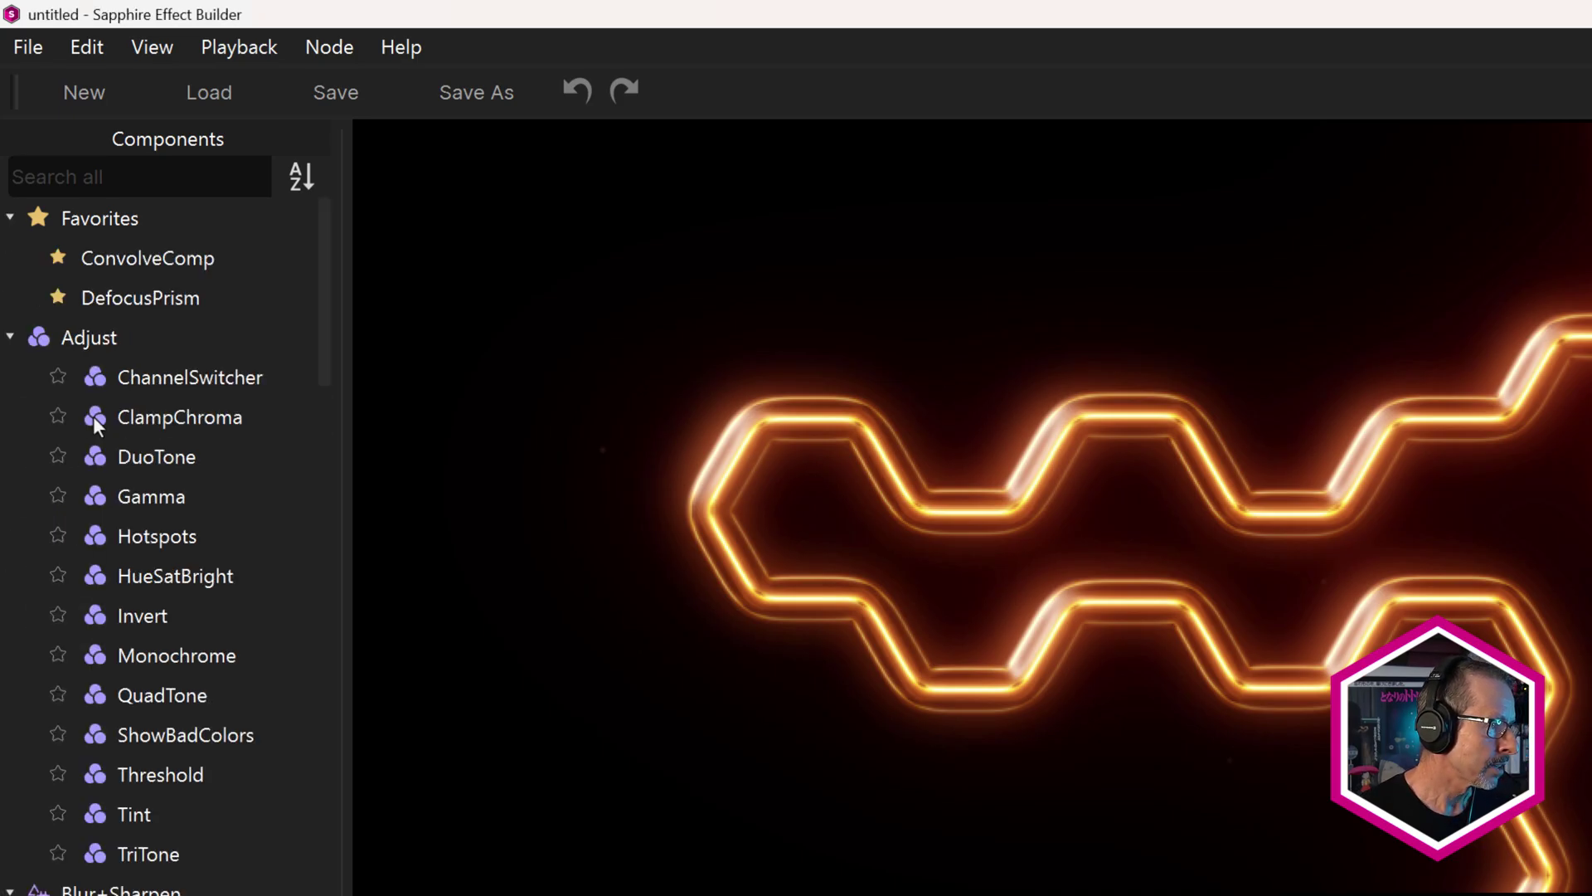
pyautogui.scroll(-5, 64, 480)
pyautogui.scroll(-5, 64, 479)
pyautogui.scroll(9, 63, 476)
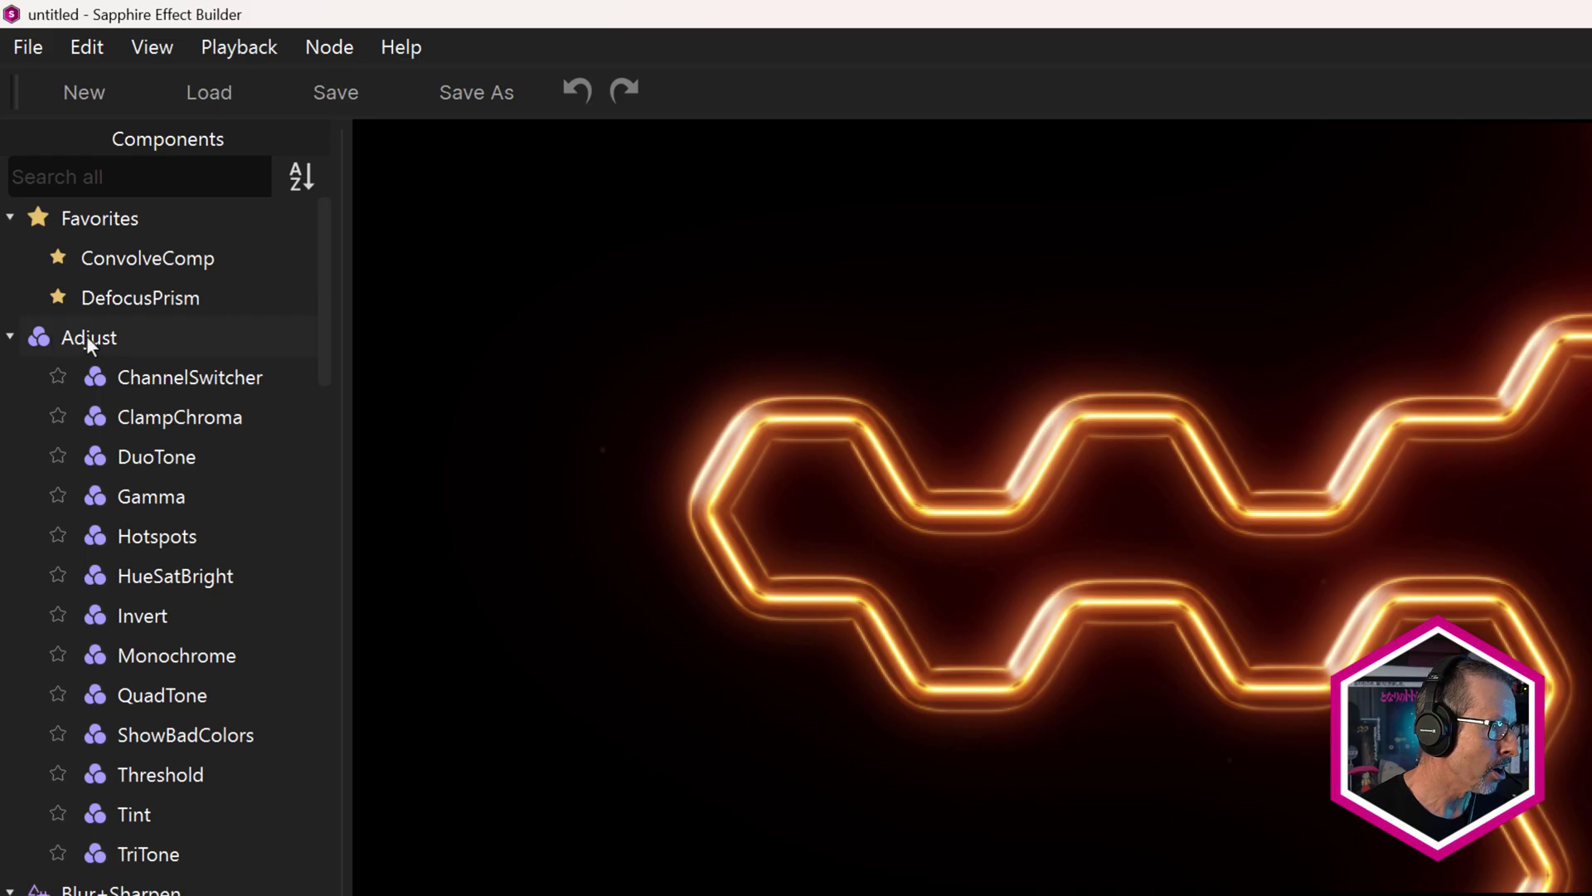
pyautogui.click(86, 336)
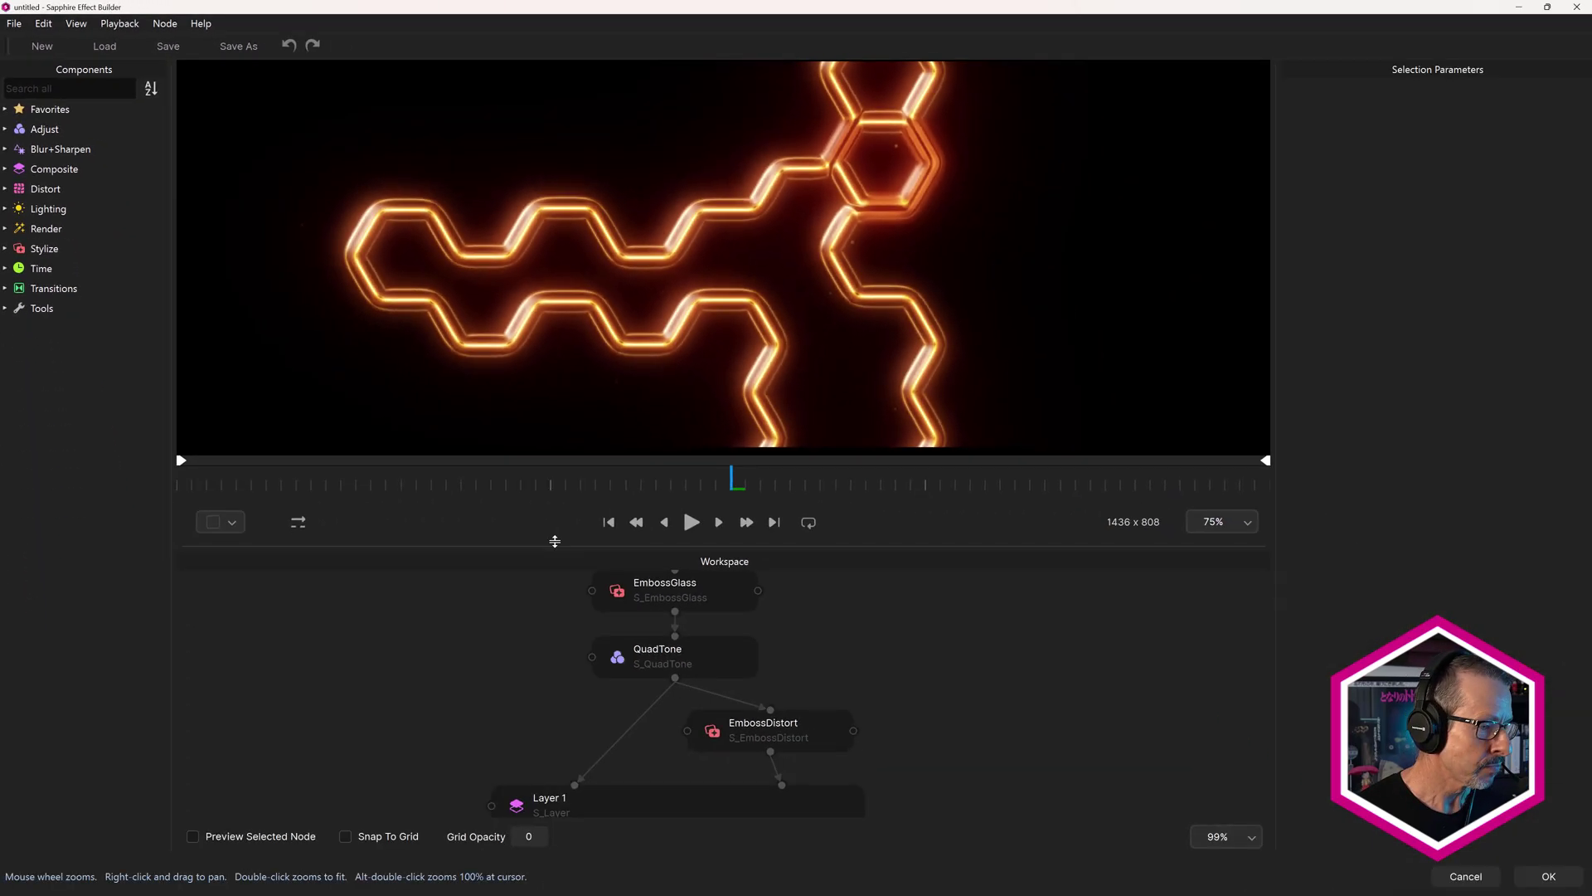
# - Enlarge the node graph and inspect the Posterize node's parameters below Layer 1
pyautogui.moveTo(555, 540); pyautogui.dragTo(555, 423)
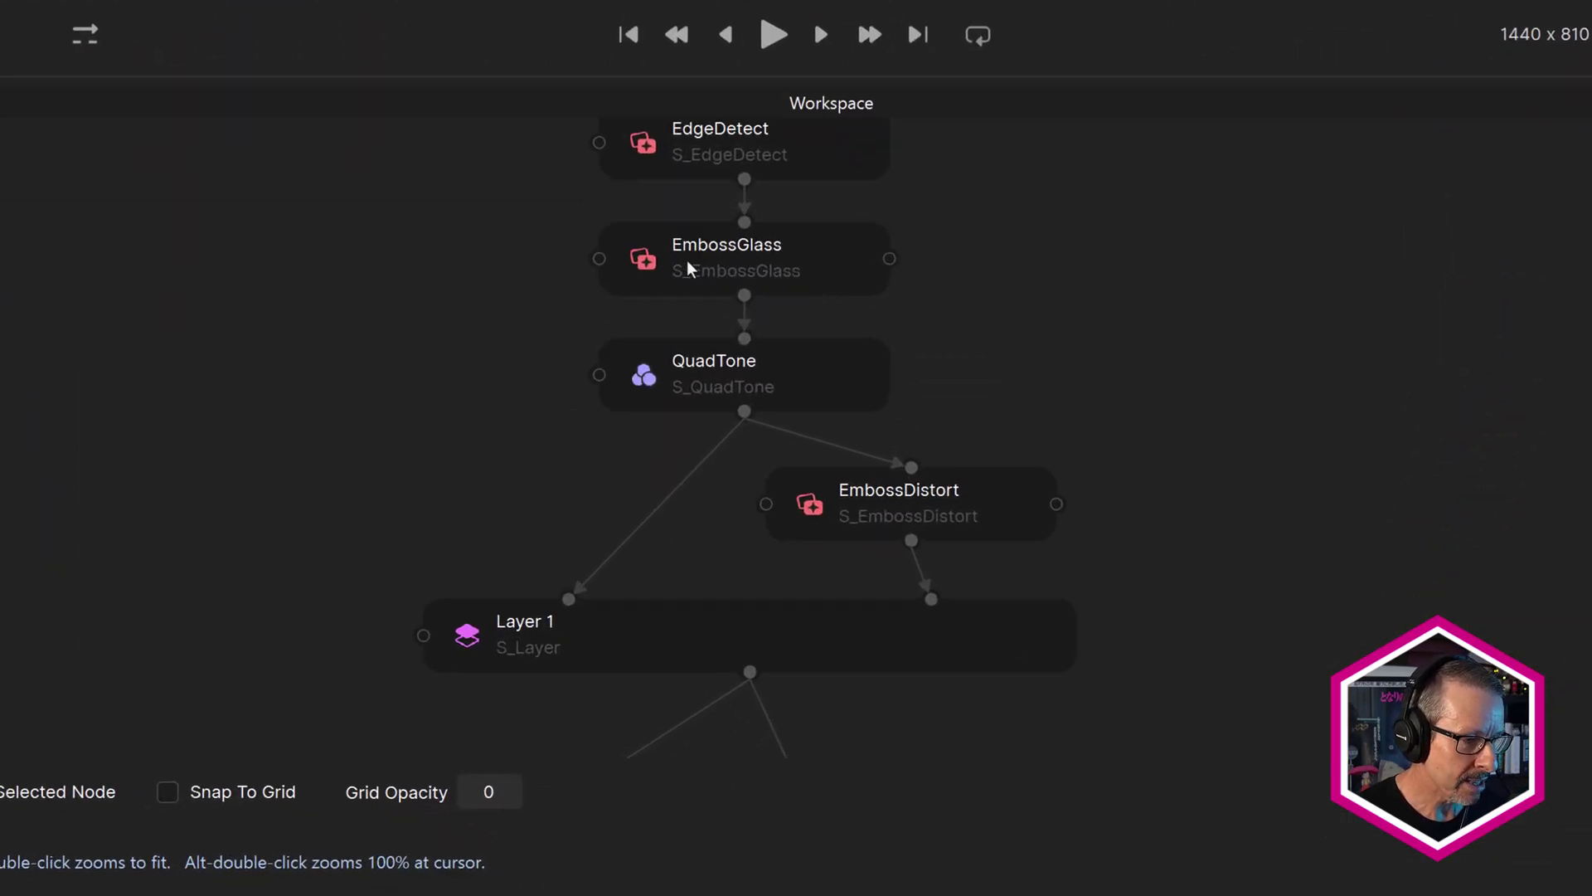
pyautogui.moveTo(987, 396); pyautogui.dragTo(923, 650)
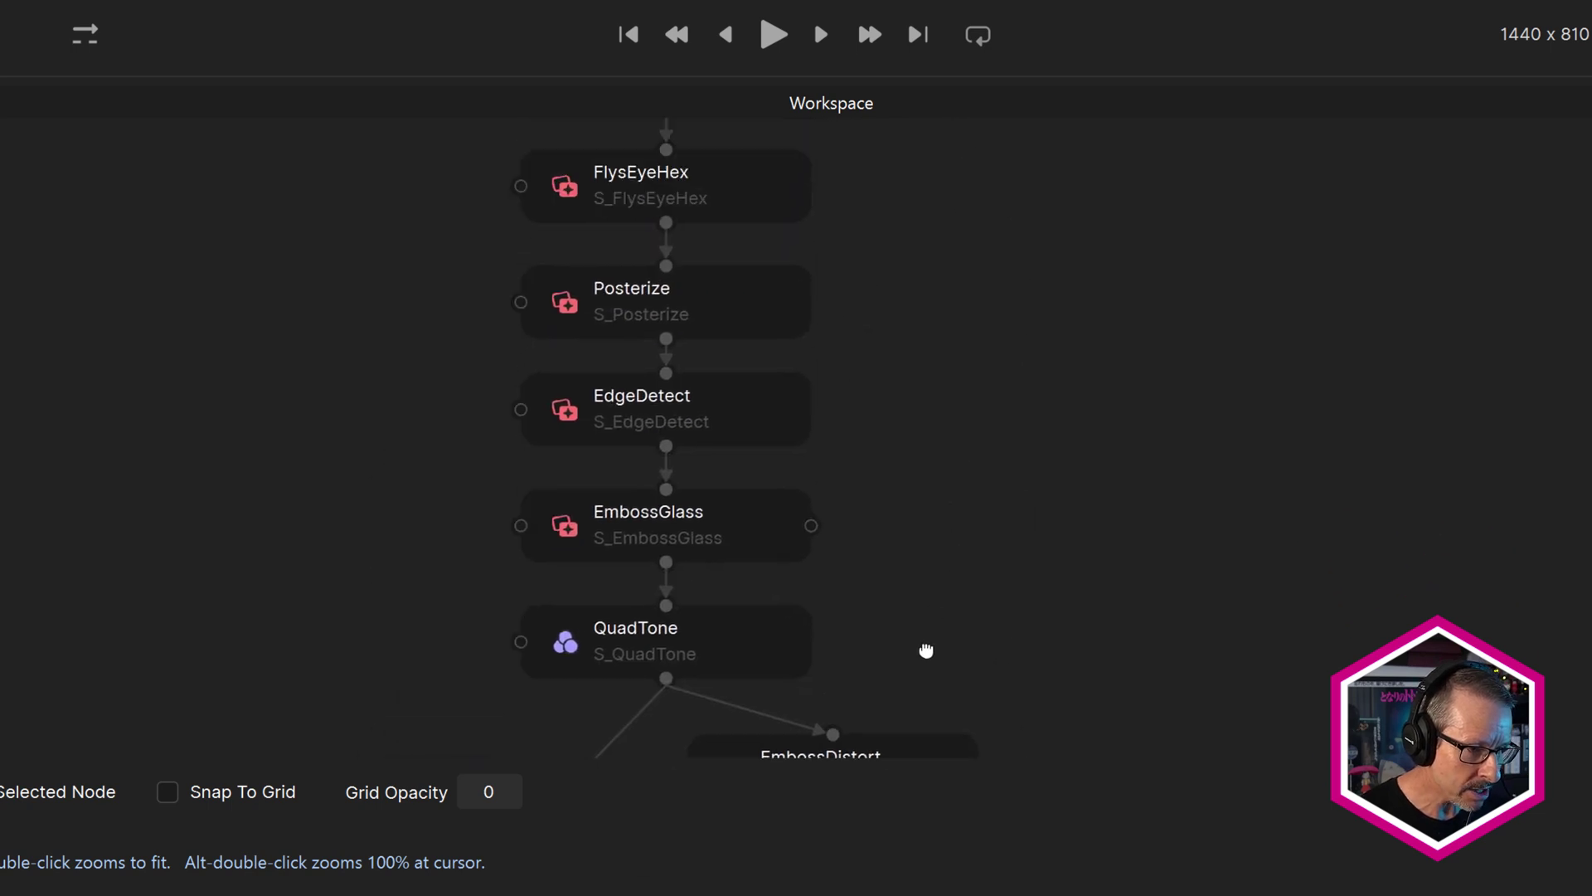
pyautogui.scroll(3, 647, 289)
pyautogui.scroll(2, 647, 288)
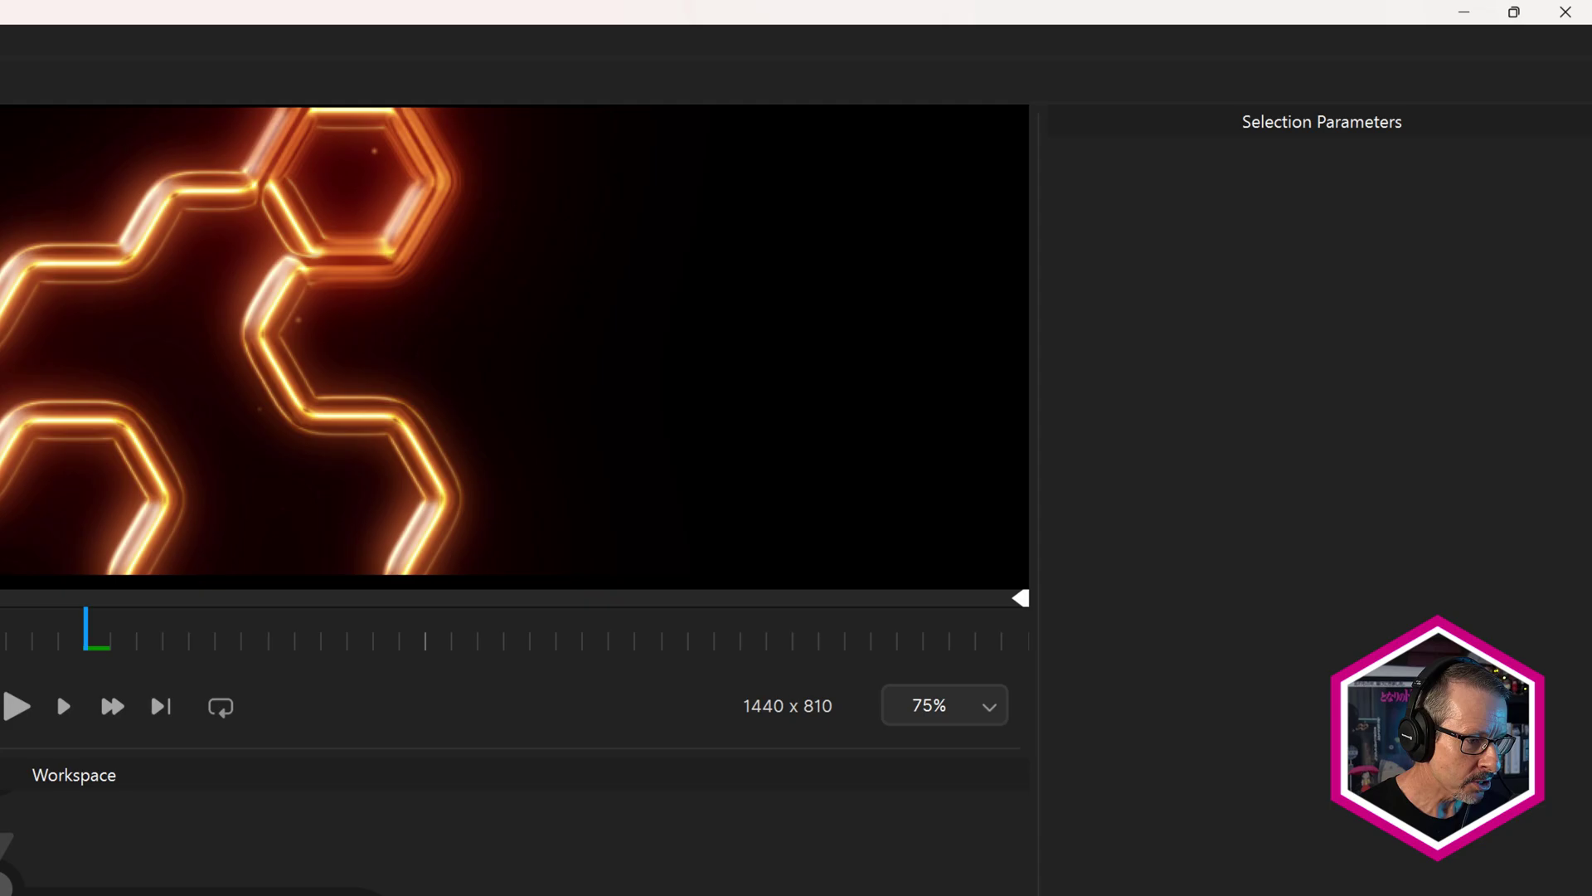
pyautogui.click(199, 891)
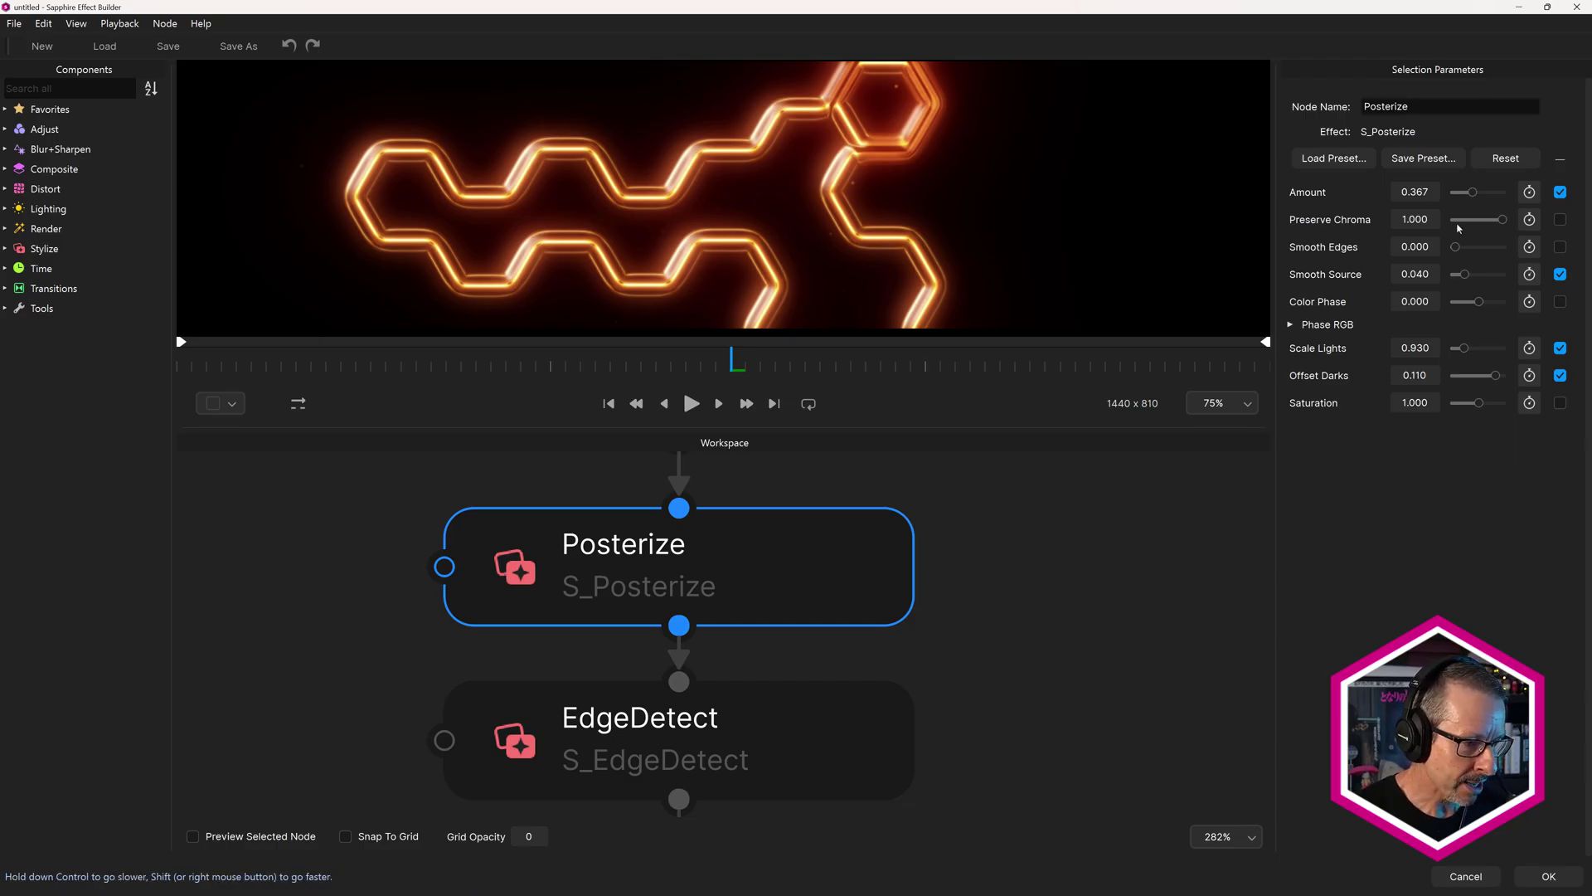
pyautogui.click(987, 564)
# - Pan and zoom around the node graph, then fit the whole node chain in view
pyautogui.scroll(-3, 952, 569)
pyautogui.scroll(-6, 886, 602)
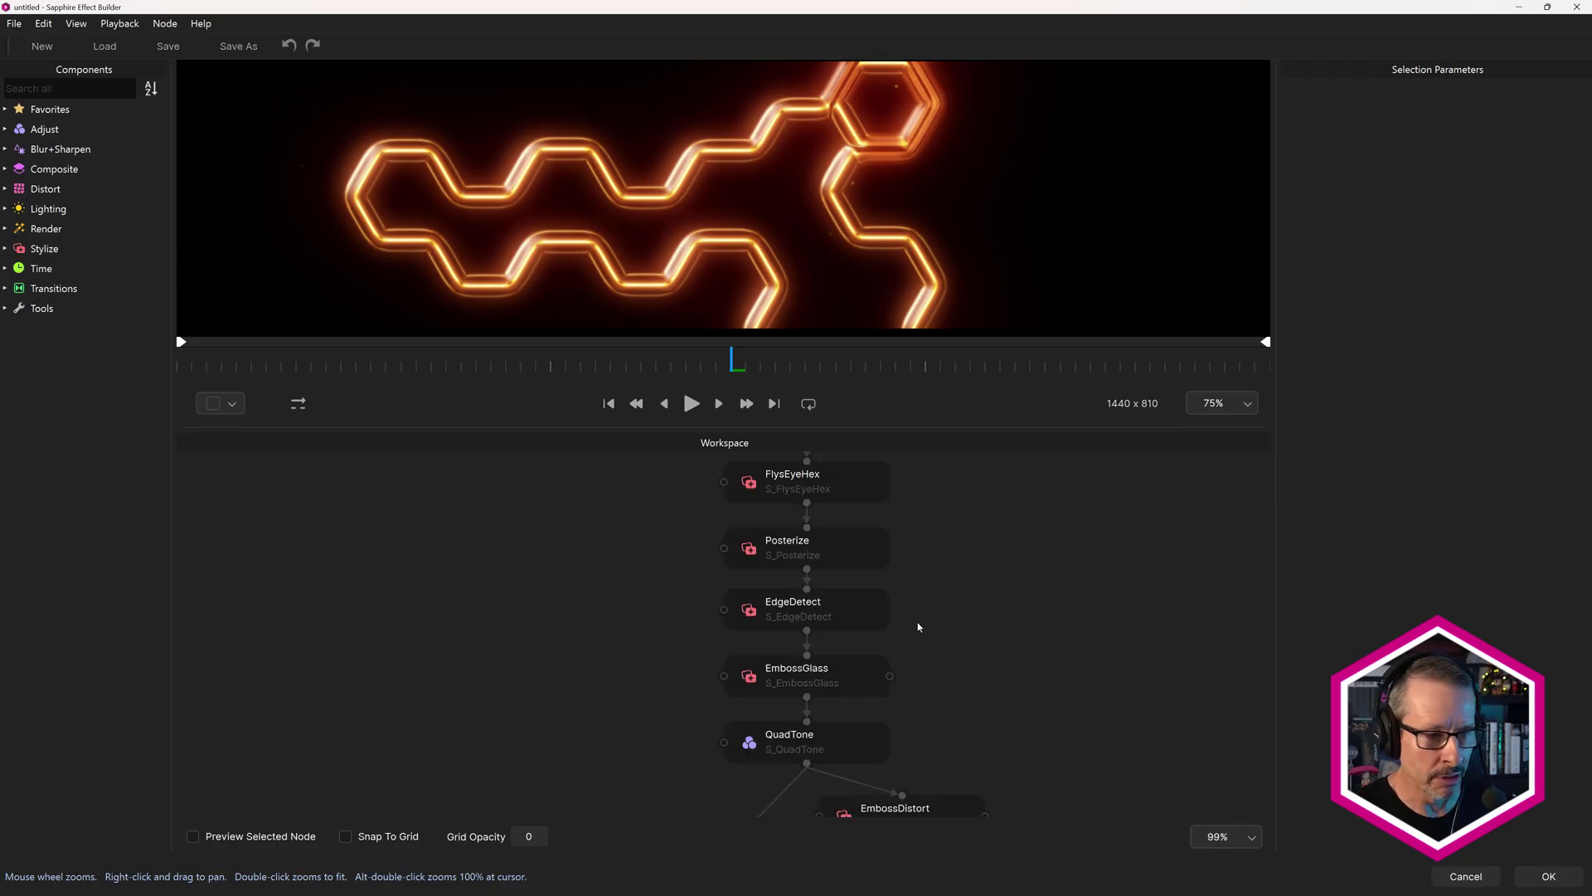
pyautogui.moveTo(832, 559)
pyautogui.mouseDown()
pyautogui.moveTo(853, 568)
pyautogui.moveTo(788, 611)
pyautogui.moveTo(810, 540)
pyautogui.moveTo(829, 600)
pyautogui.moveTo(777, 549)
pyautogui.moveTo(832, 523)
pyautogui.moveTo(851, 562)
pyautogui.mouseUp()
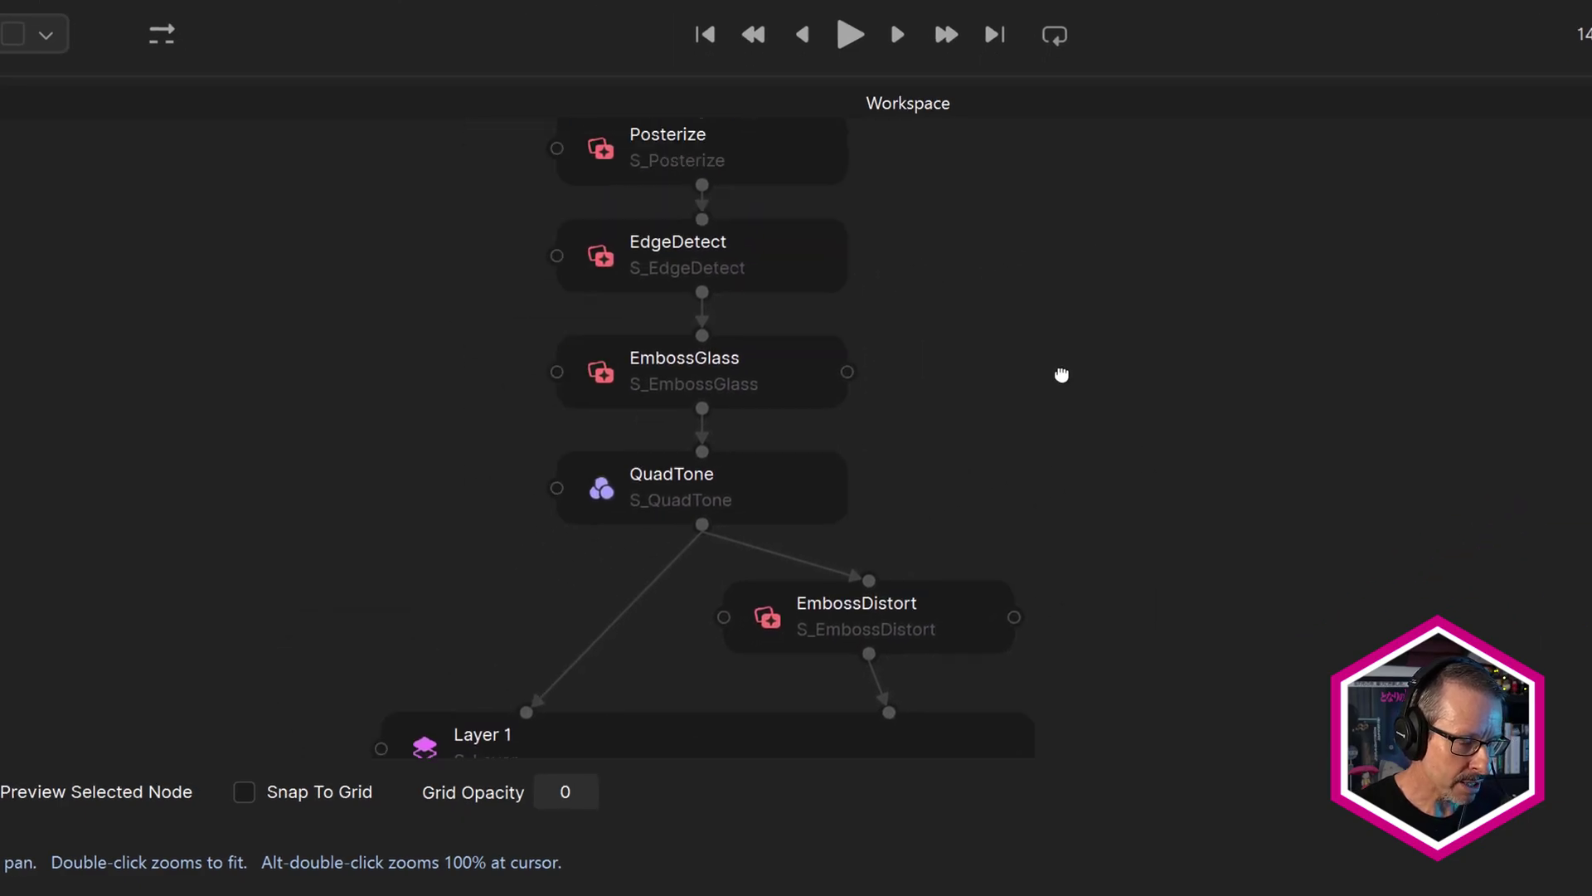
pyautogui.moveTo(1061, 375); pyautogui.dragTo(1027, 348)
pyautogui.scroll(-2, 1025, 304)
pyautogui.scroll(2, 1026, 304)
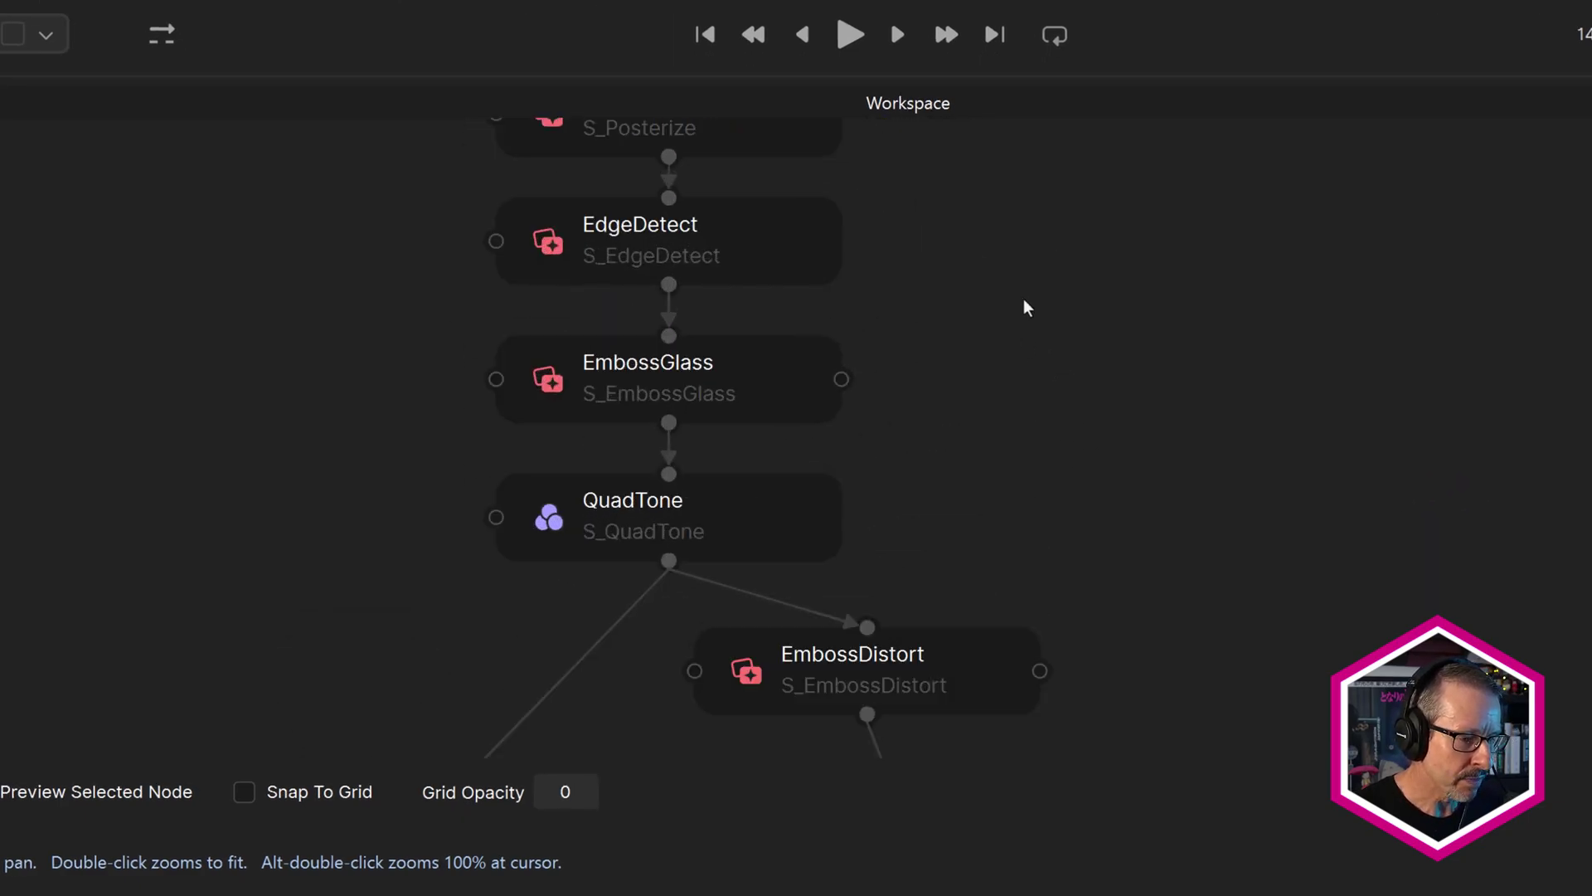
pyautogui.scroll(-3, 1024, 303)
pyautogui.scroll(3, 975, 340)
pyautogui.scroll(1, 971, 344)
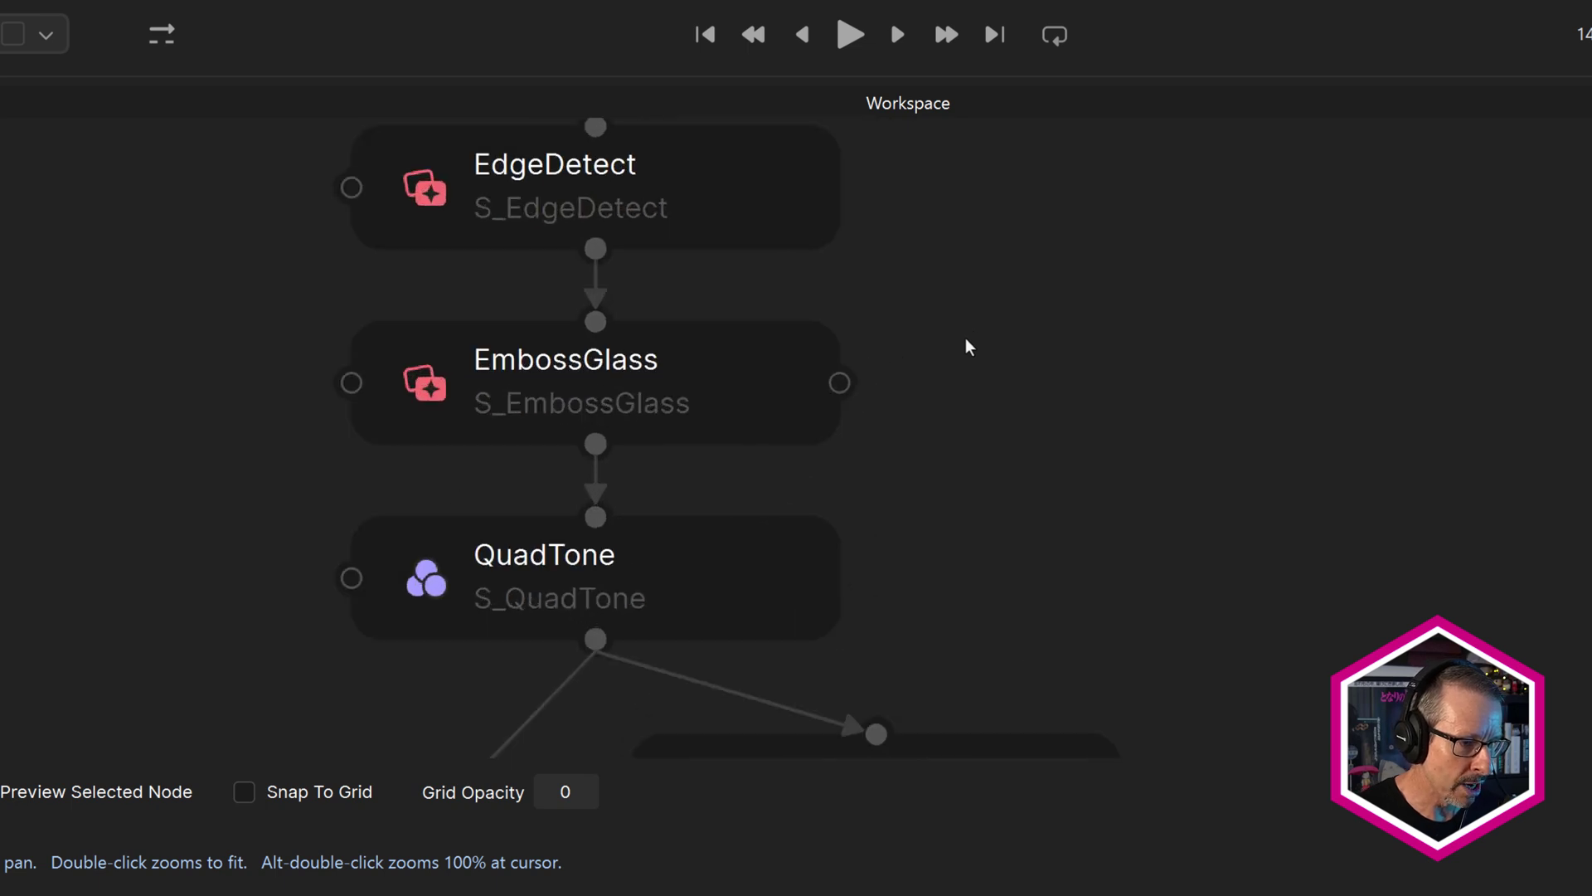
pyautogui.scroll(-5, 975, 319)
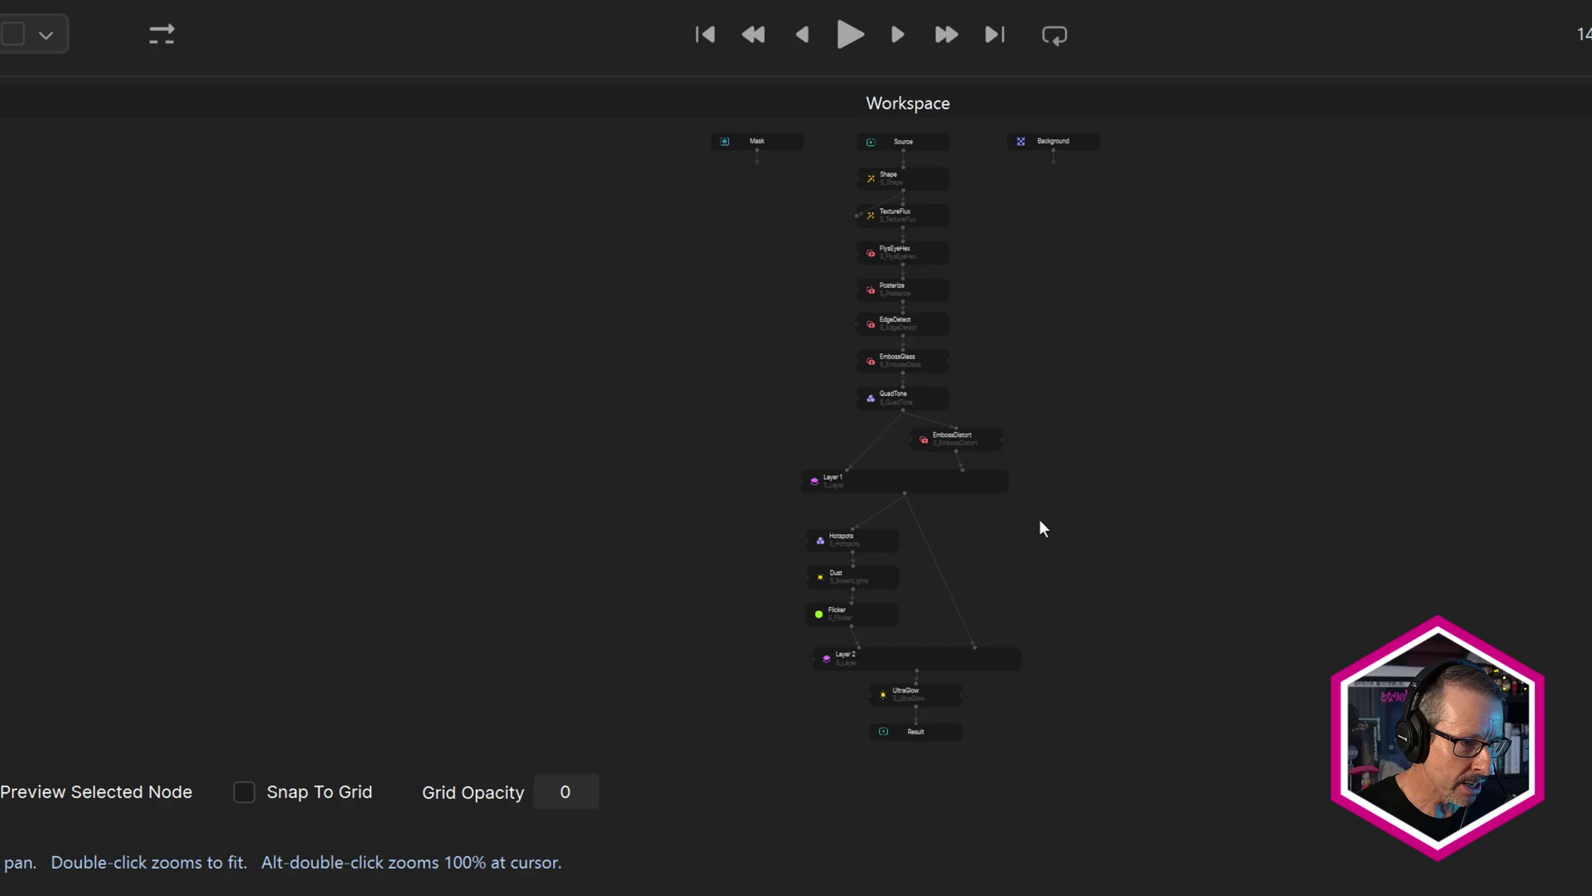
pyautogui.scroll(5, 899, 336)
pyautogui.scroll(2, 899, 336)
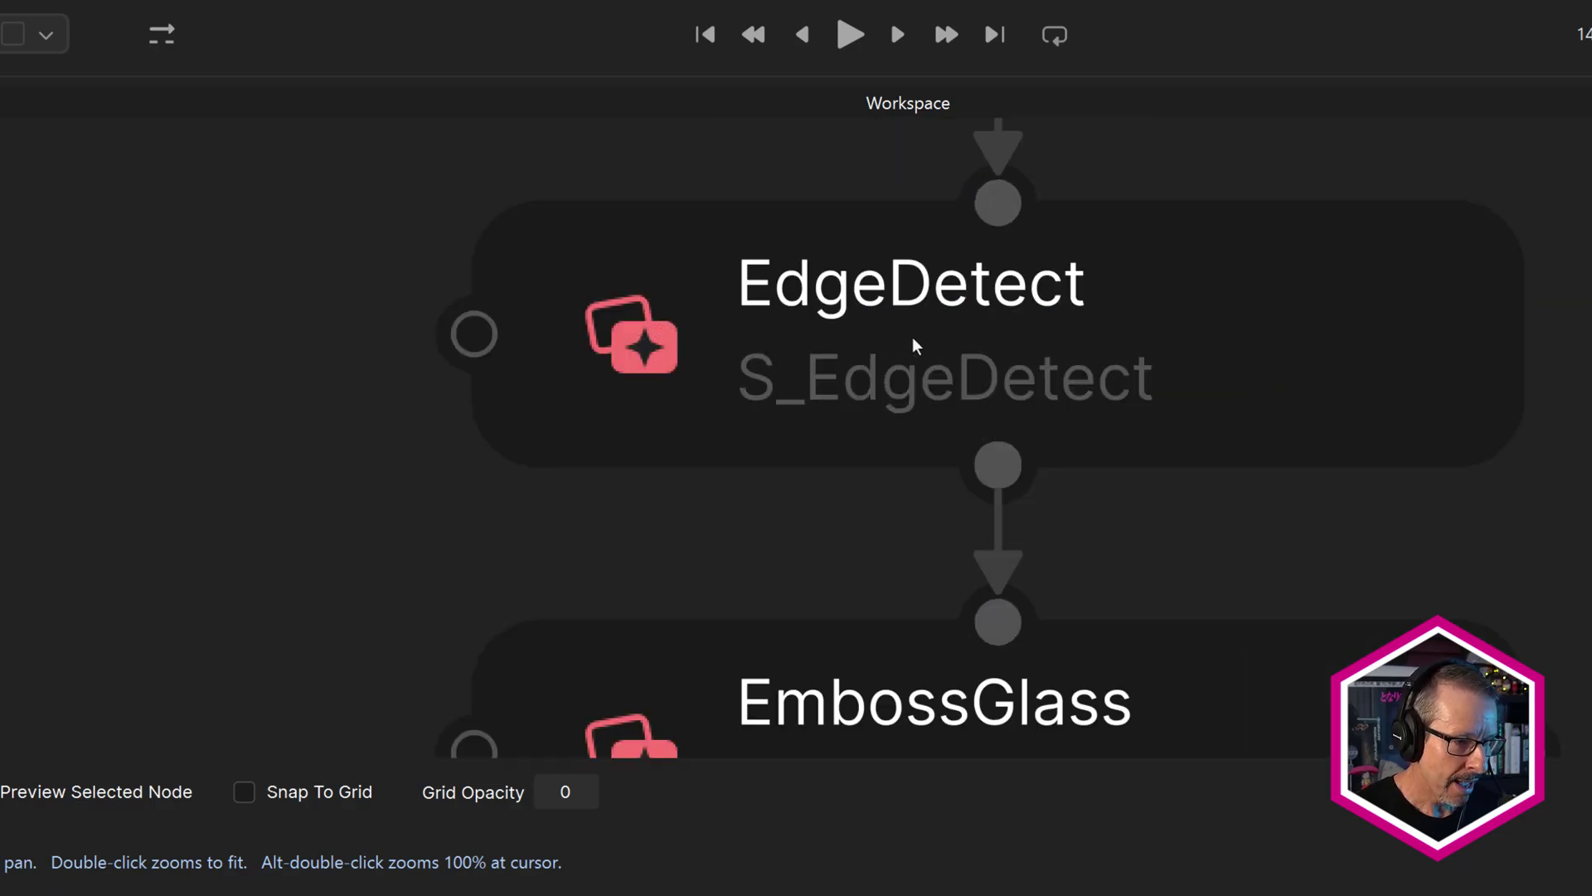
pyautogui.doubleClick(916, 345)
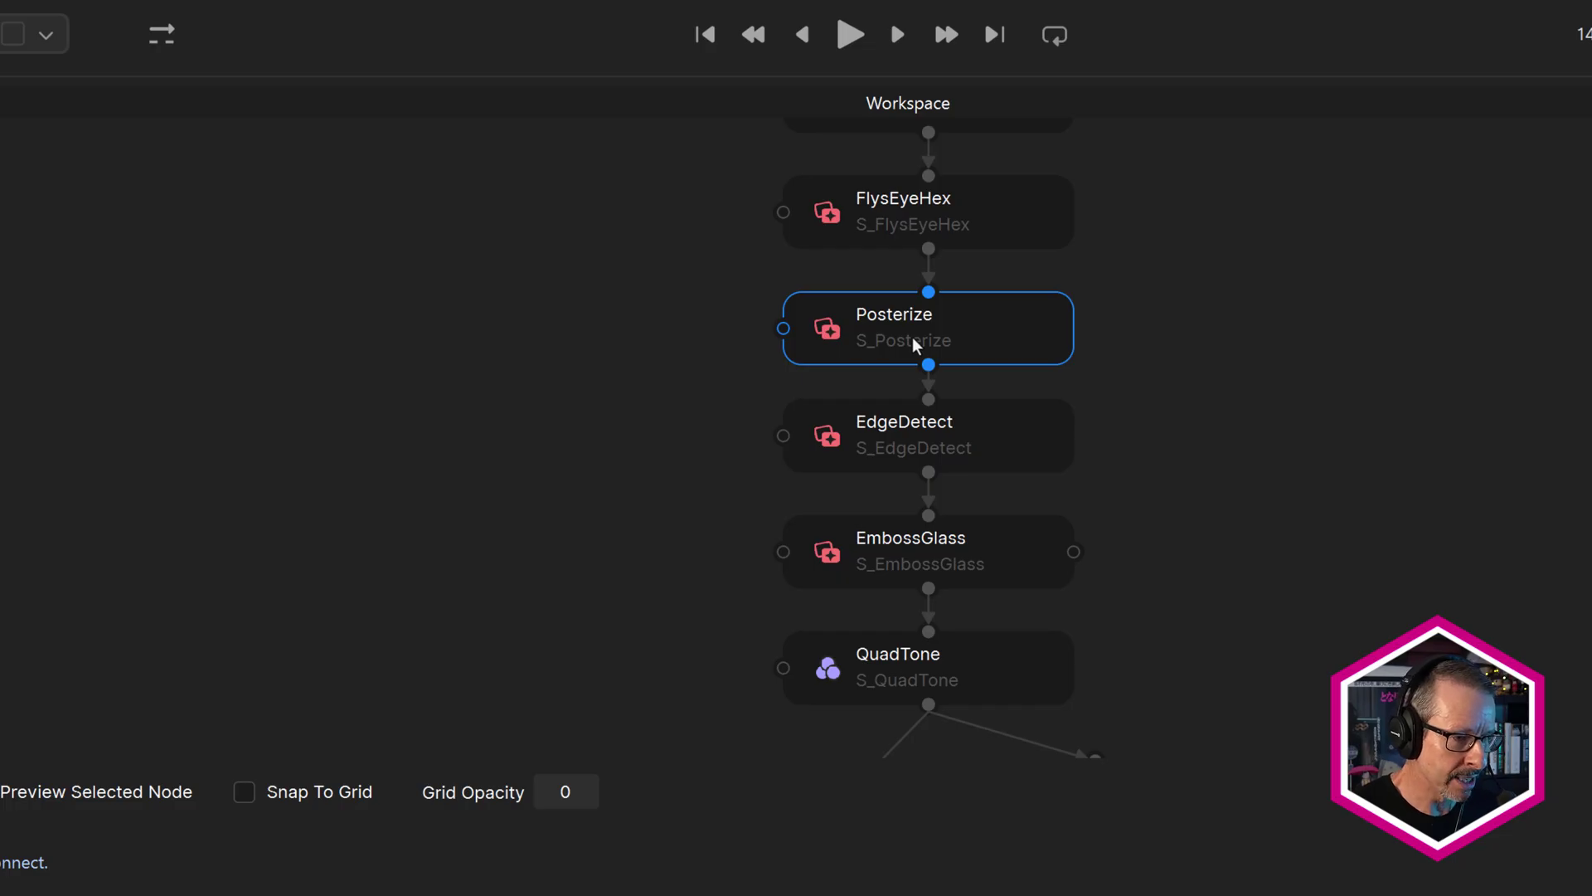
# - Frame the Result node up close, then pan up to the Source and Mask nodes
pyautogui.scroll(-5, 944, 352)
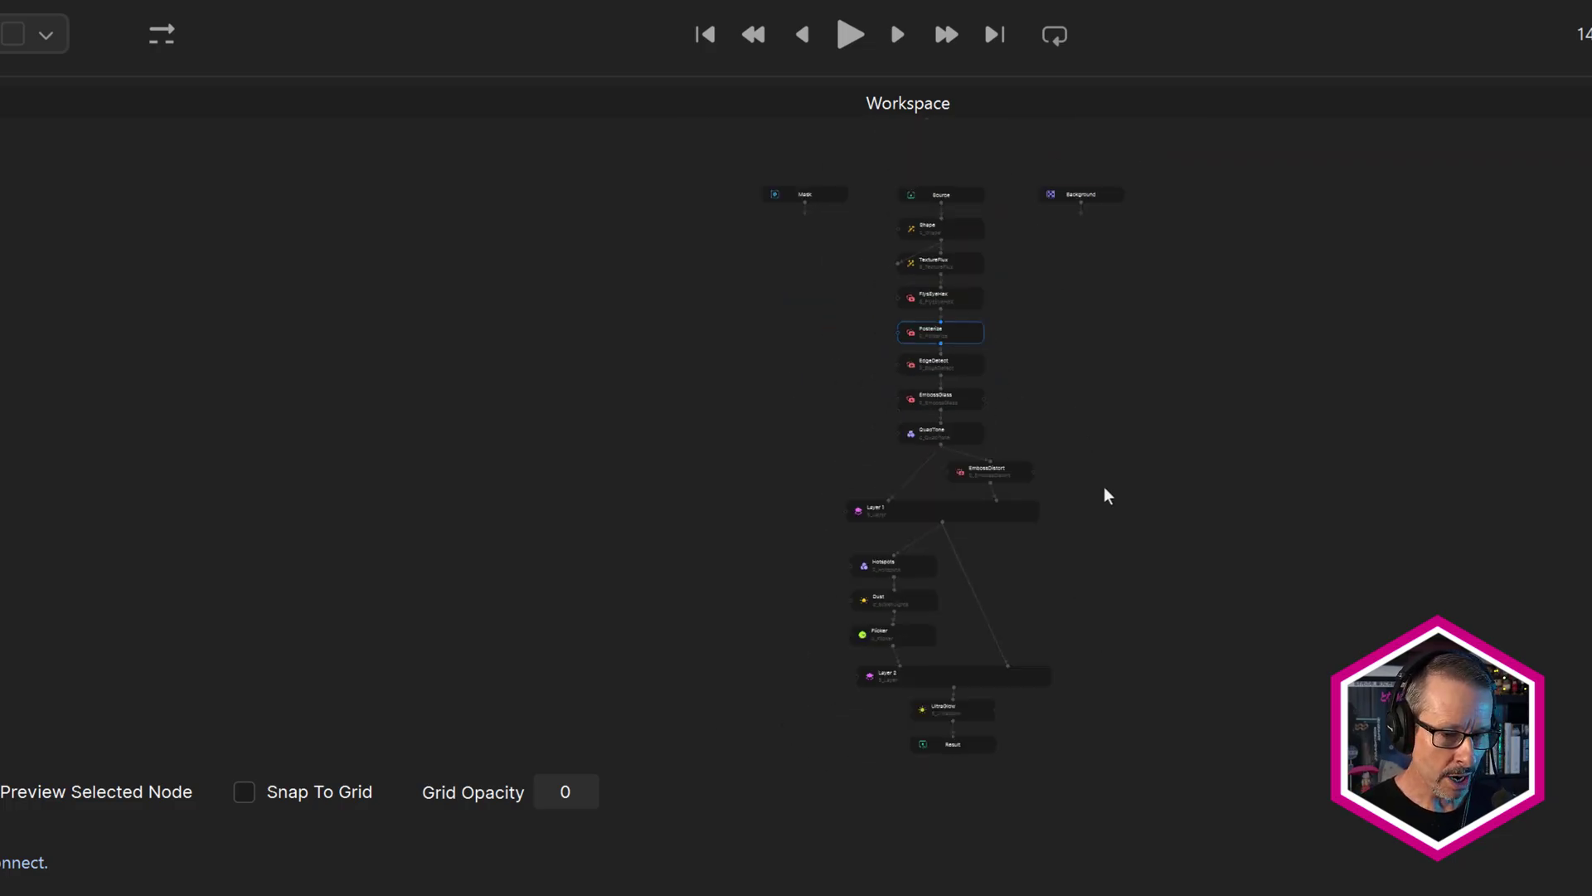
pyautogui.moveTo(1006, 494); pyautogui.dragTo(1105, 214)
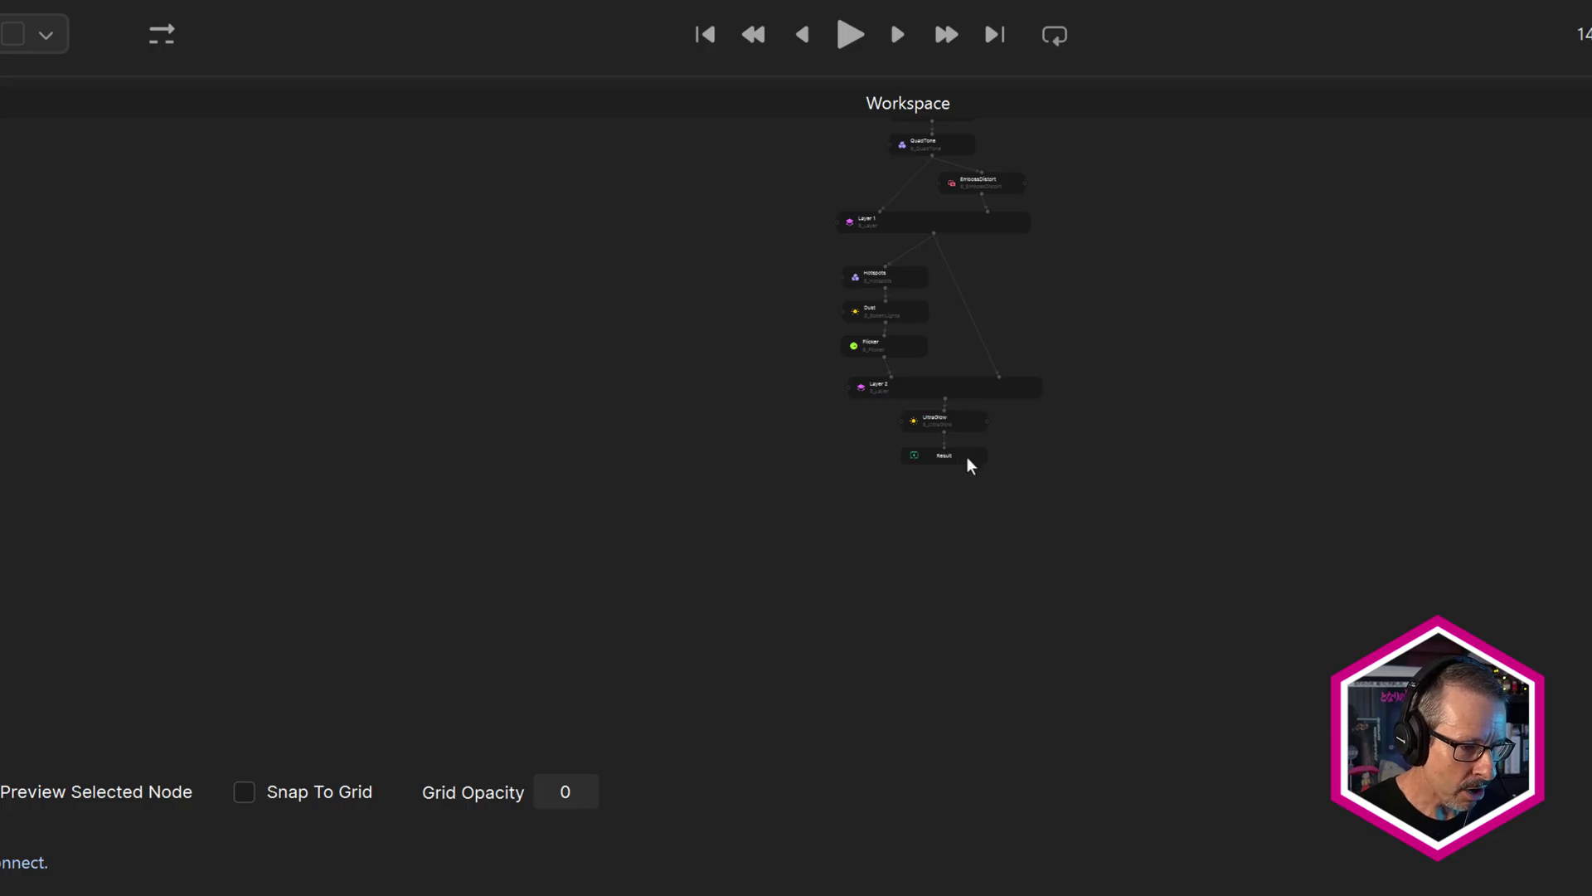
pyautogui.click(968, 458)
pyautogui.press('f')
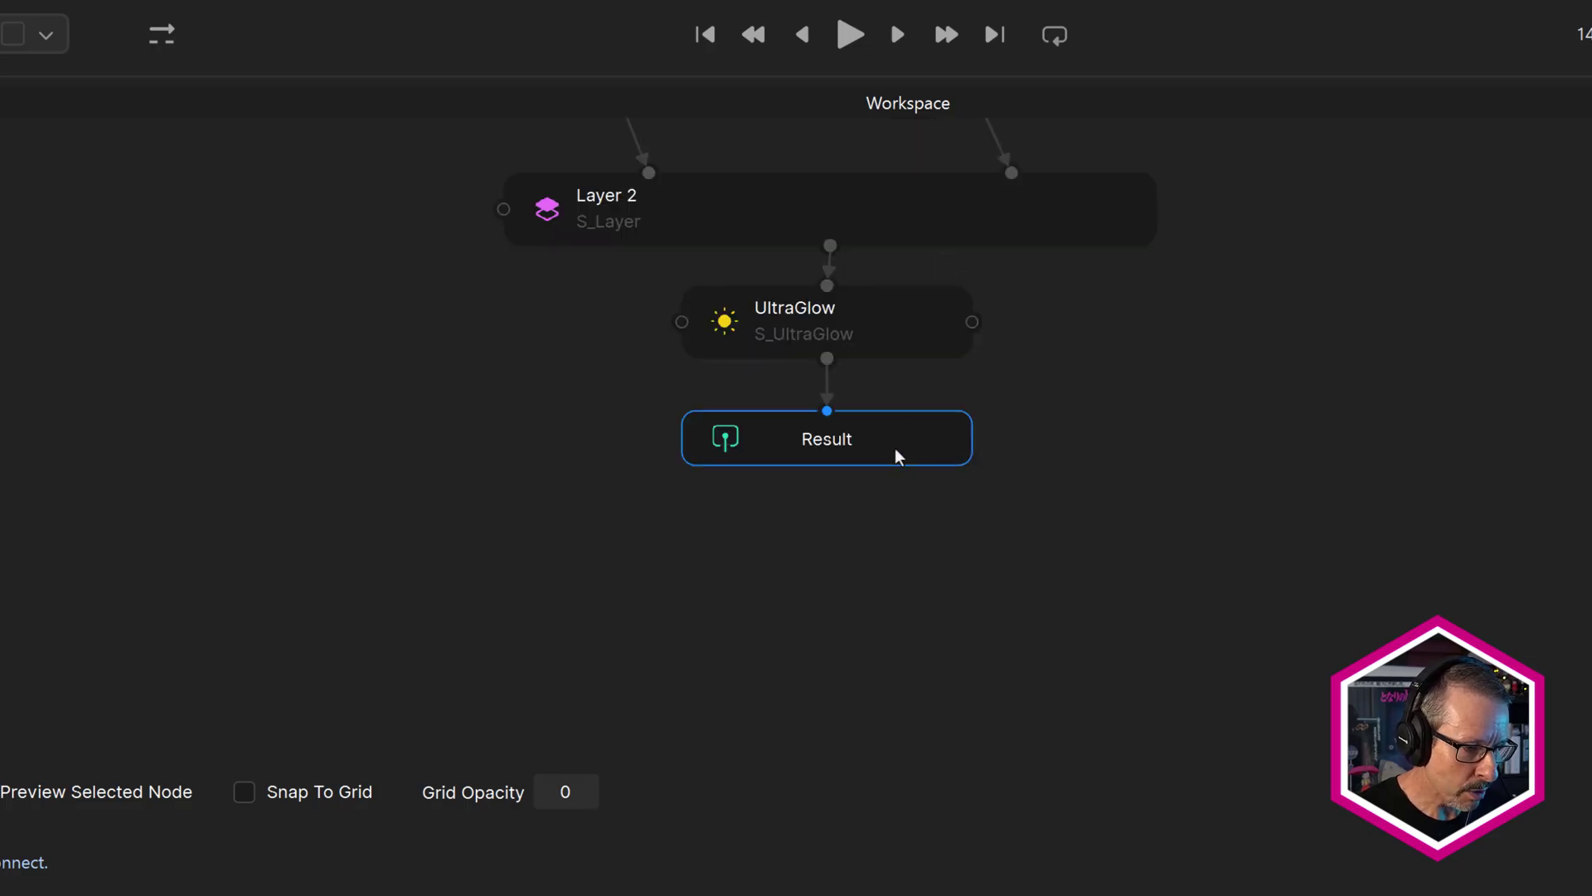
pyautogui.scroll(10, 1123, 465)
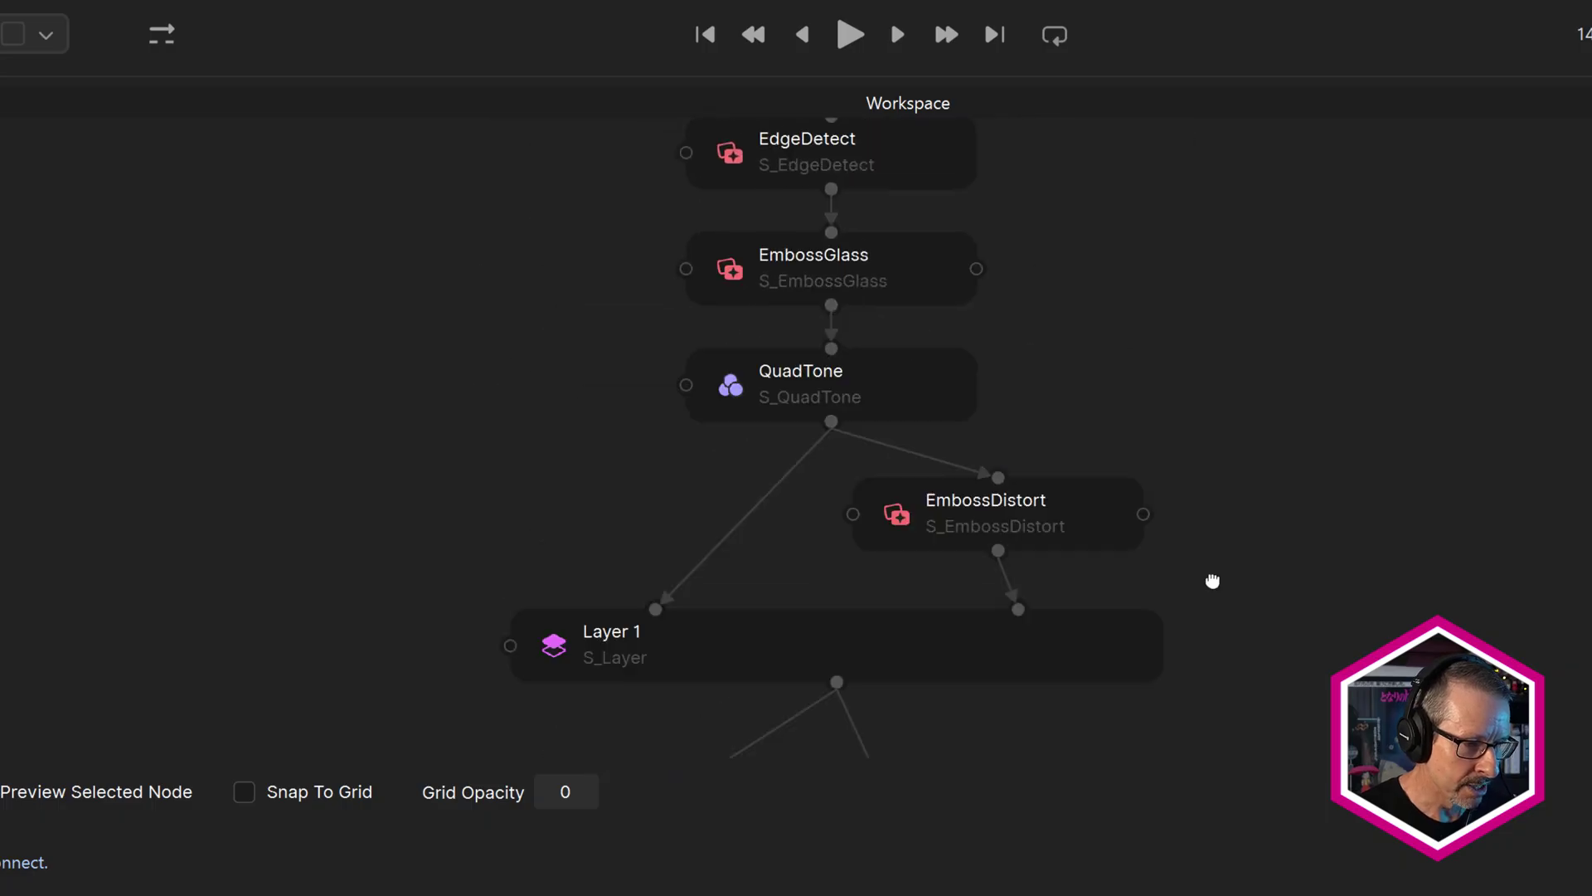
pyautogui.scroll(10, 1211, 547)
pyautogui.moveTo(1112, 600); pyautogui.dragTo(1104, 379)
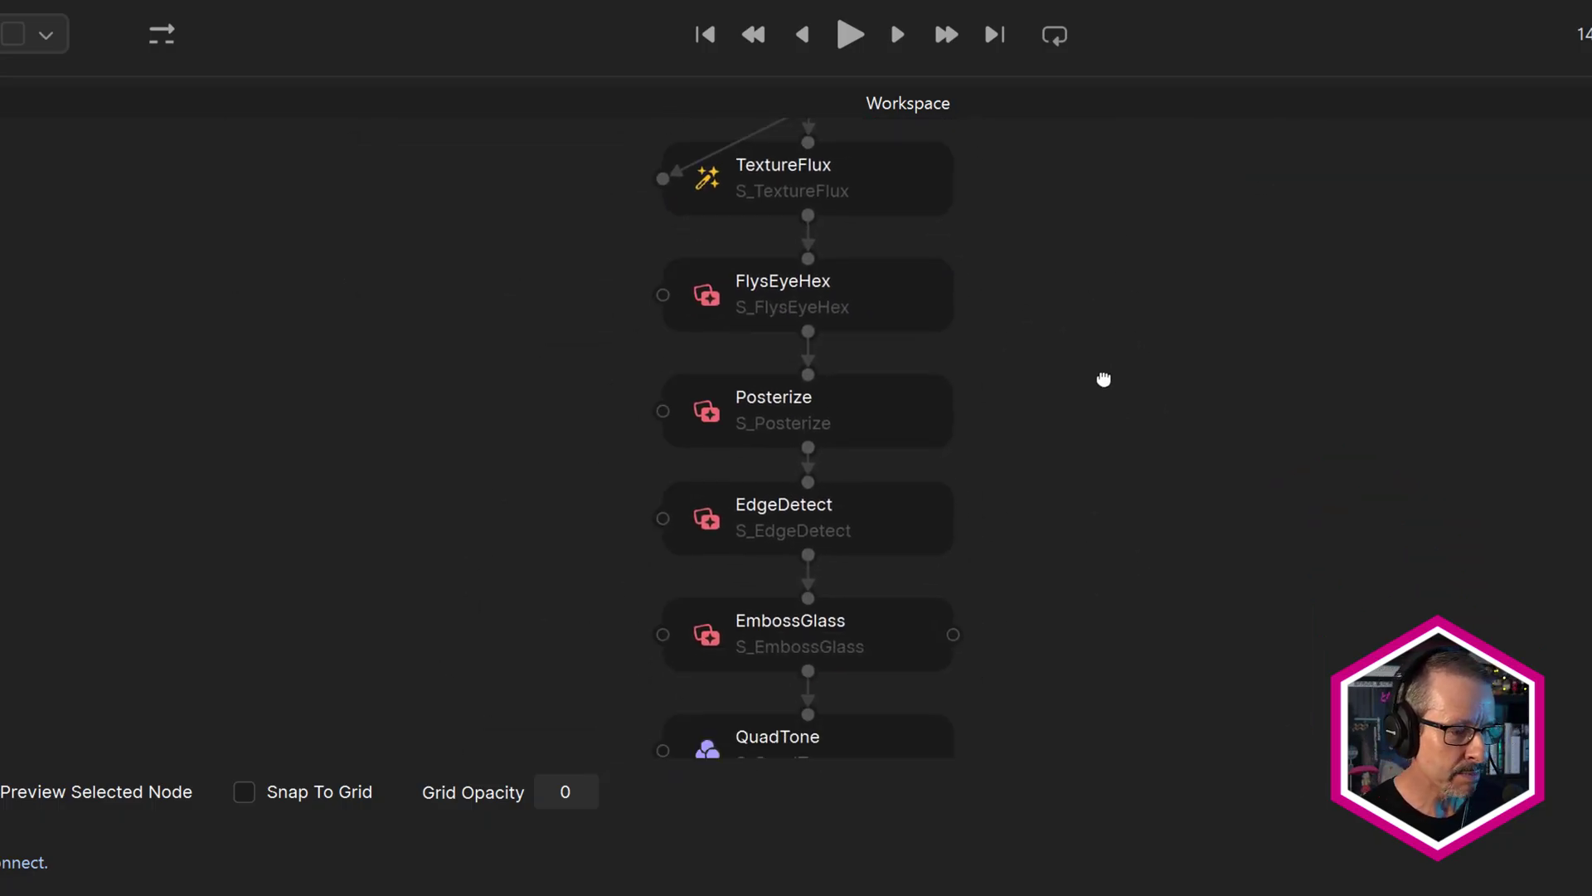
pyautogui.moveTo(1194, 409); pyautogui.dragTo(1042, 359)
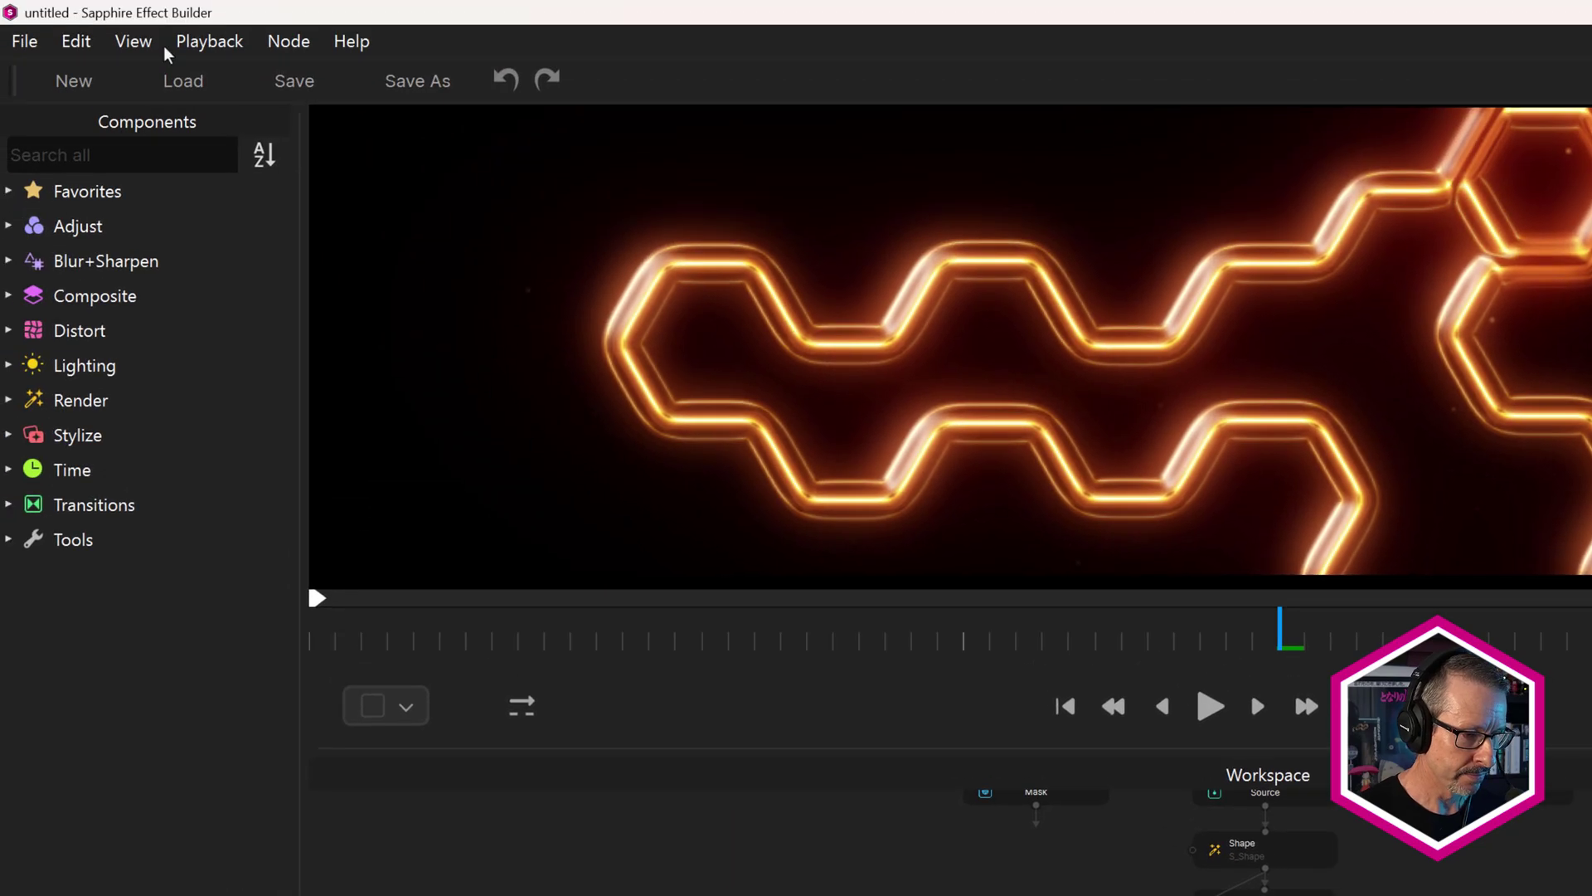
# - Switch Effect Builder to the Vertical Window Layout and zoom the Workspace node graph in
pyautogui.click(136, 42)
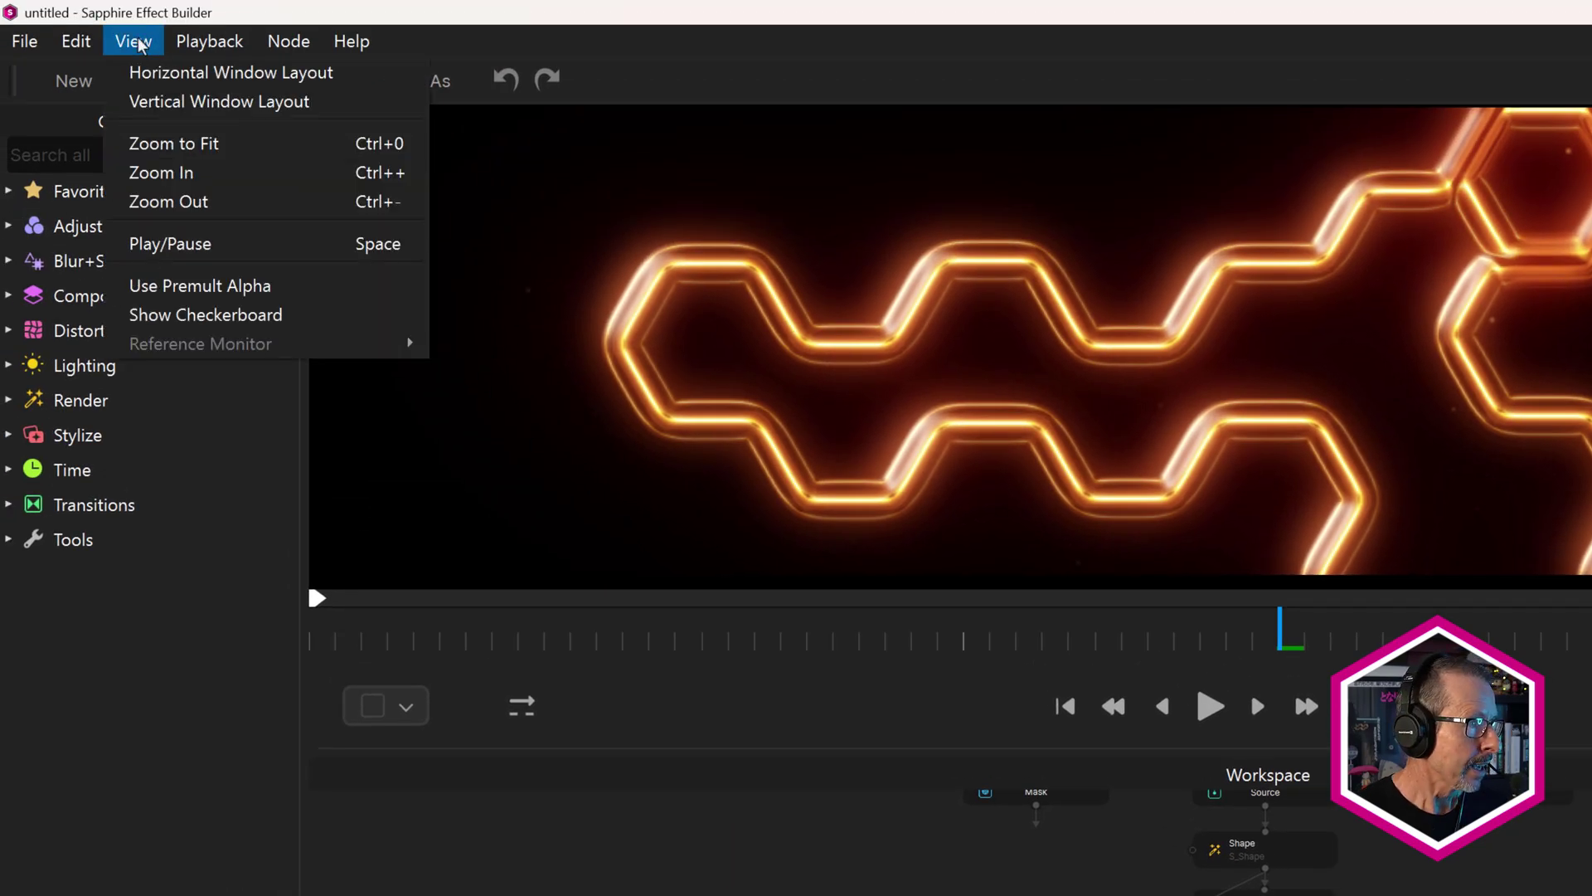
pyautogui.click(153, 99)
pyautogui.scroll(4, 895, 498)
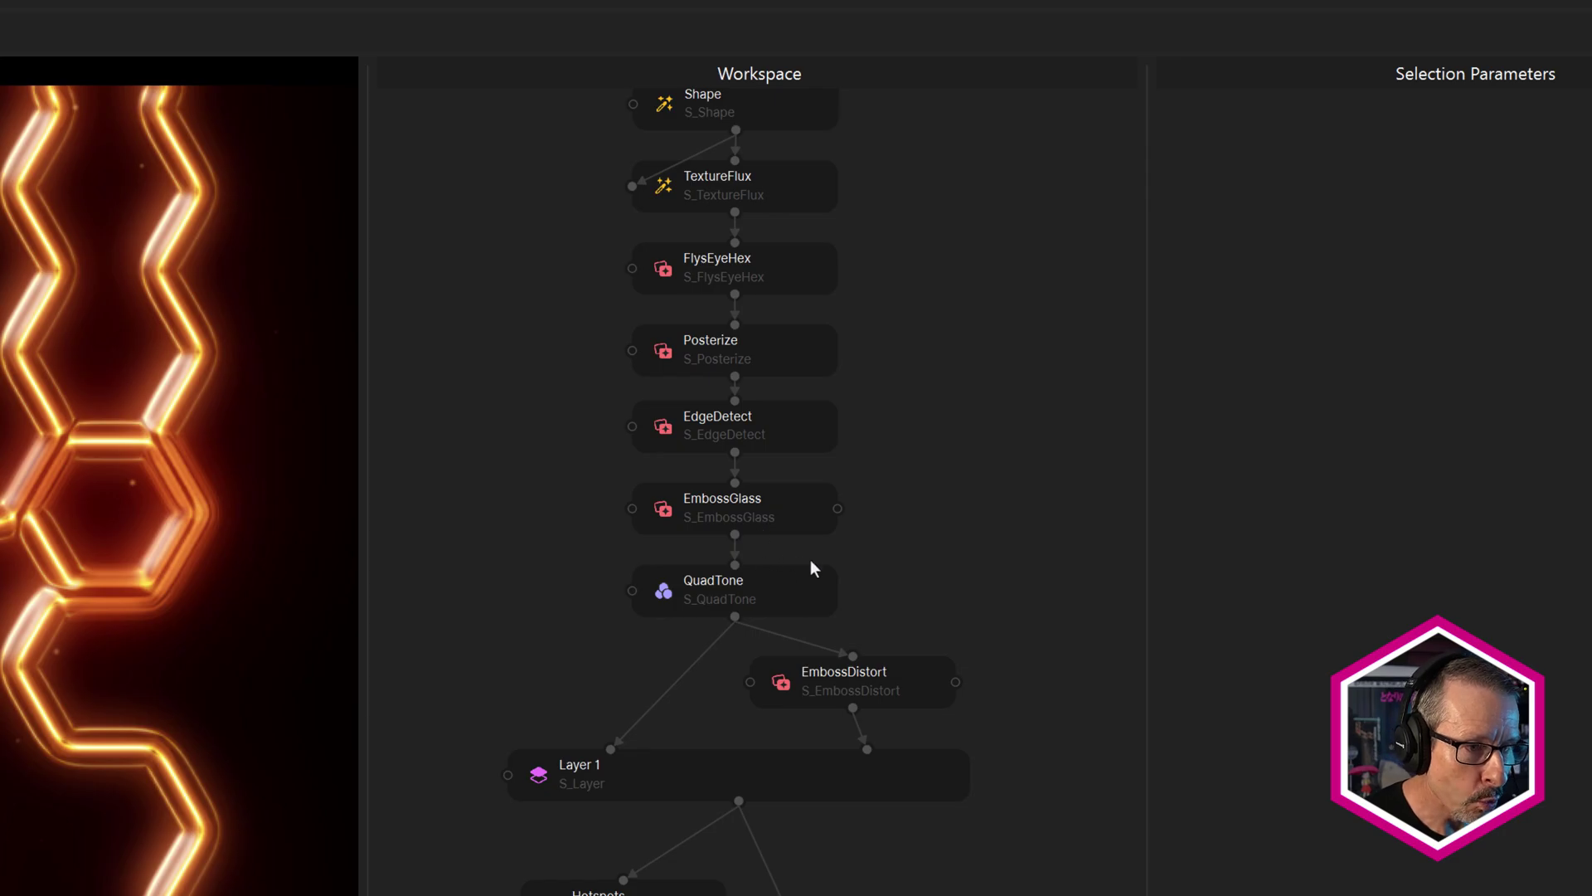
# - Select the EmbossGlass→QuadTone link to highlight upstream nodes, revealing Source and Background
pyautogui.scroll(5, 763, 552)
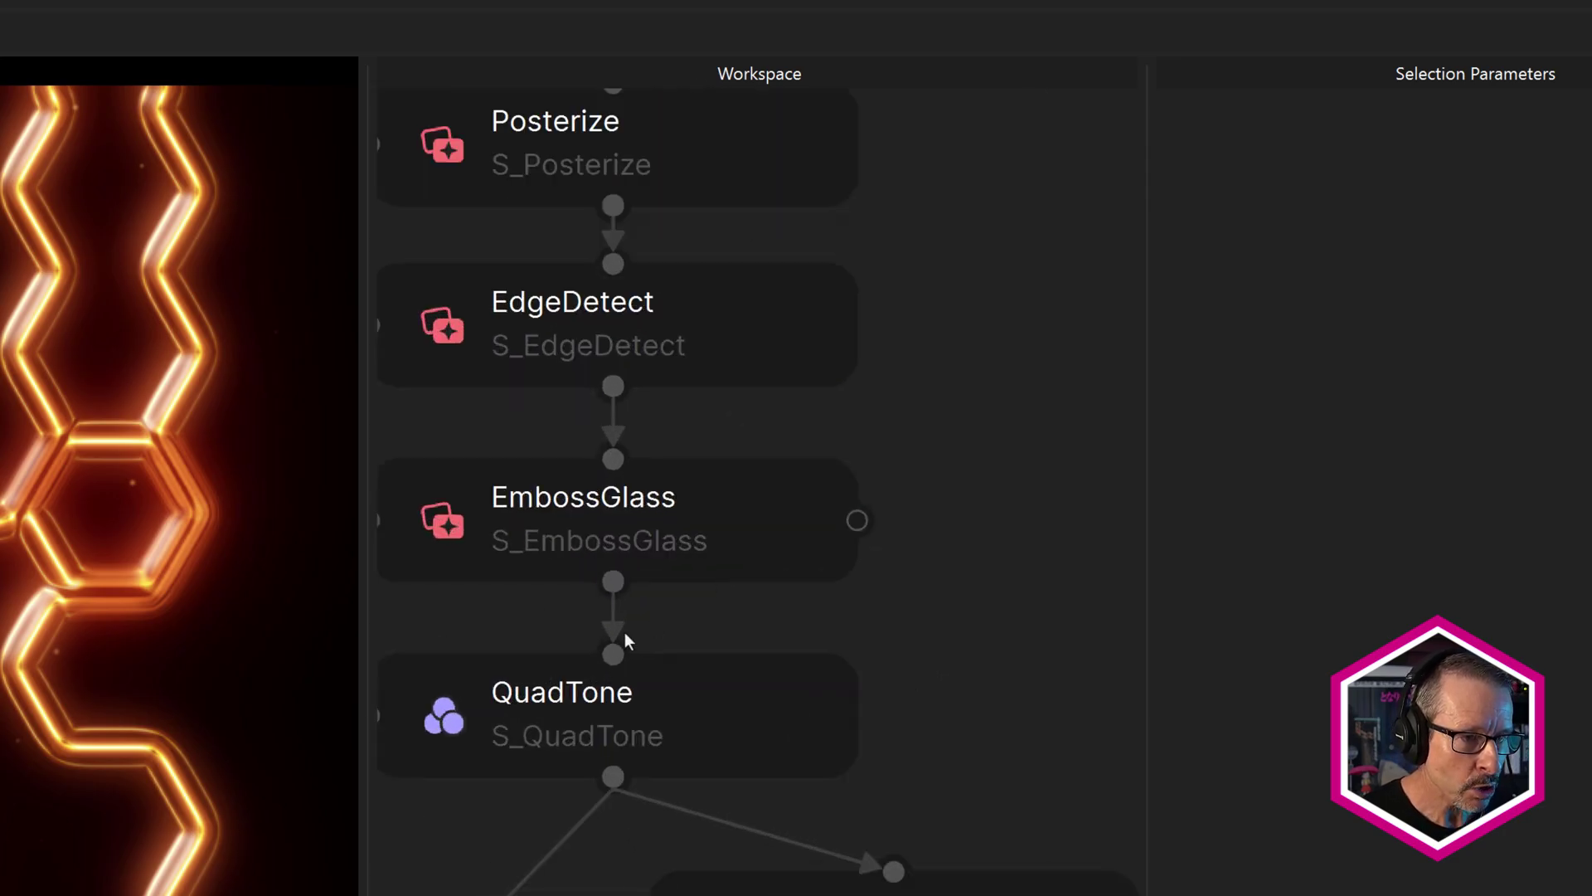
pyautogui.click(632, 619)
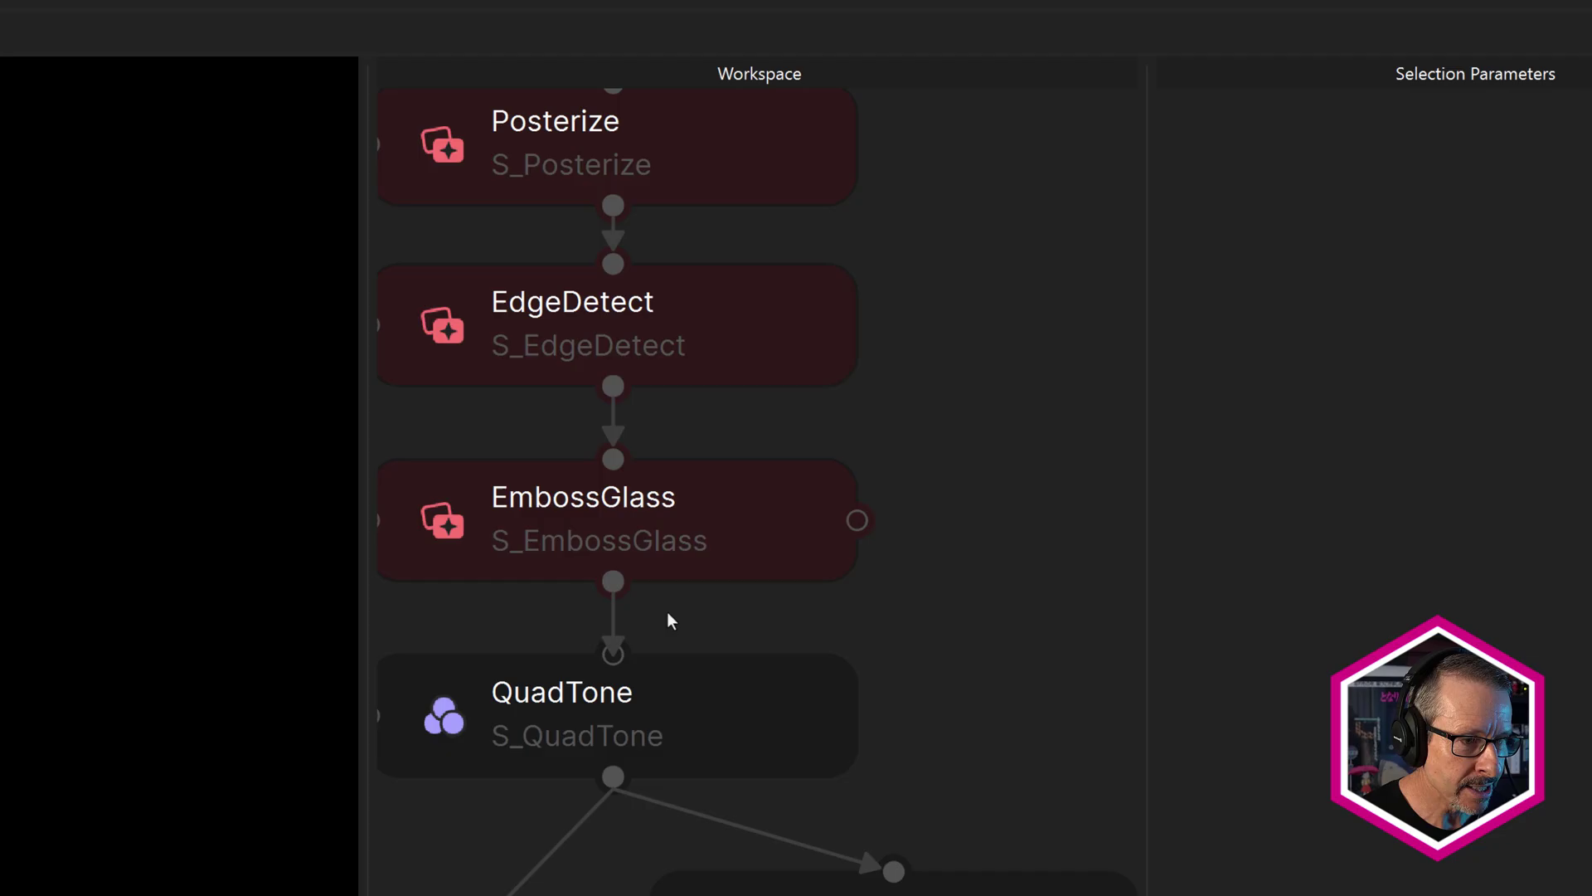
pyautogui.scroll(-3, 668, 614)
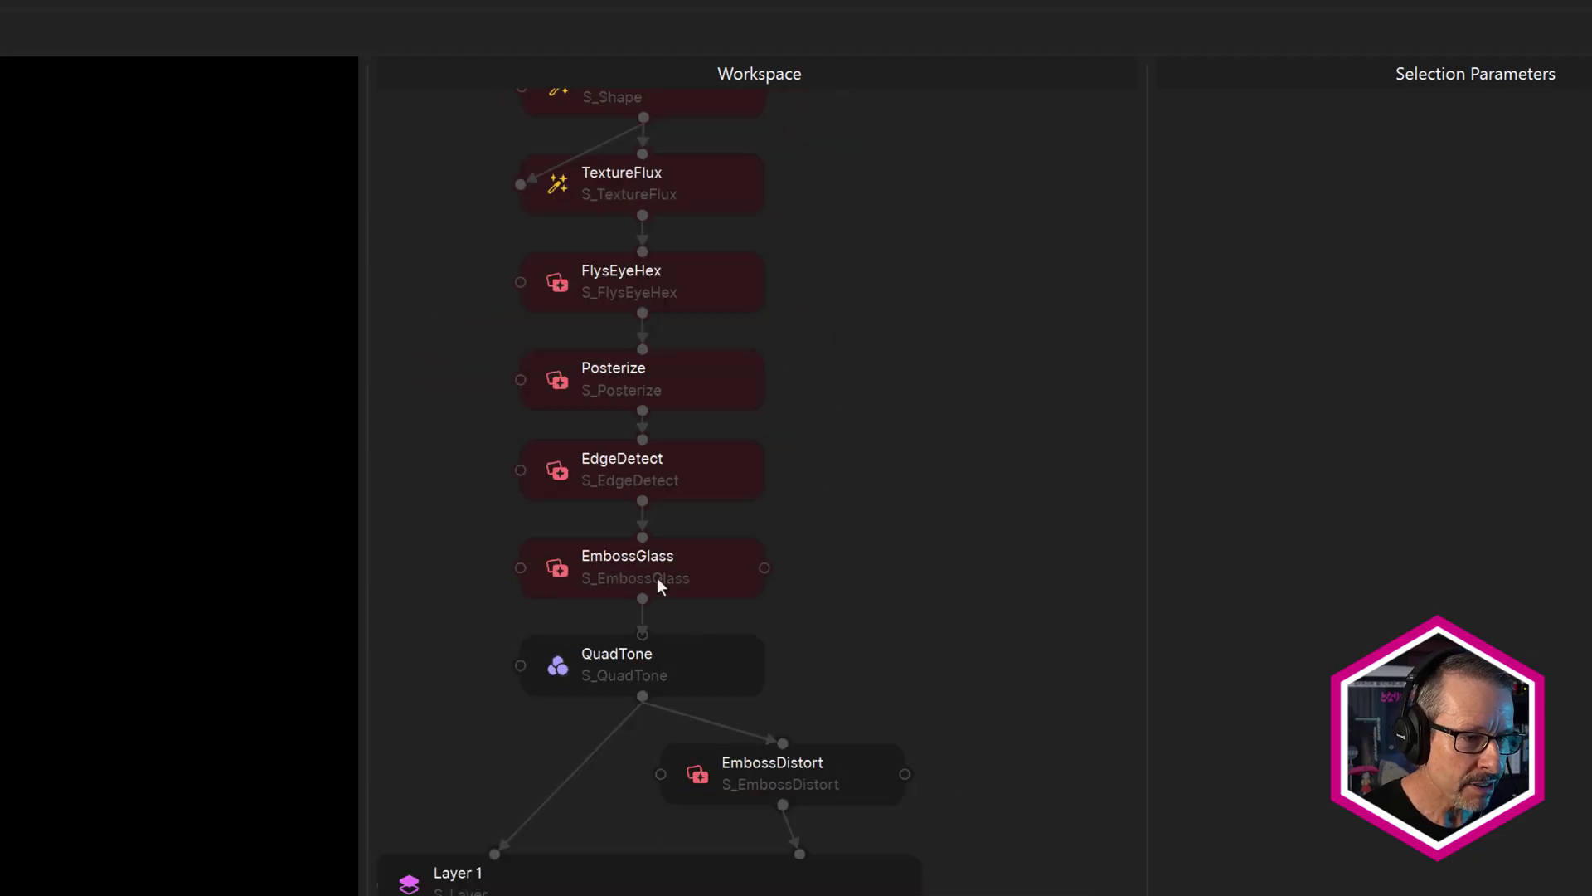
pyautogui.moveTo(824, 357); pyautogui.dragTo(814, 444)
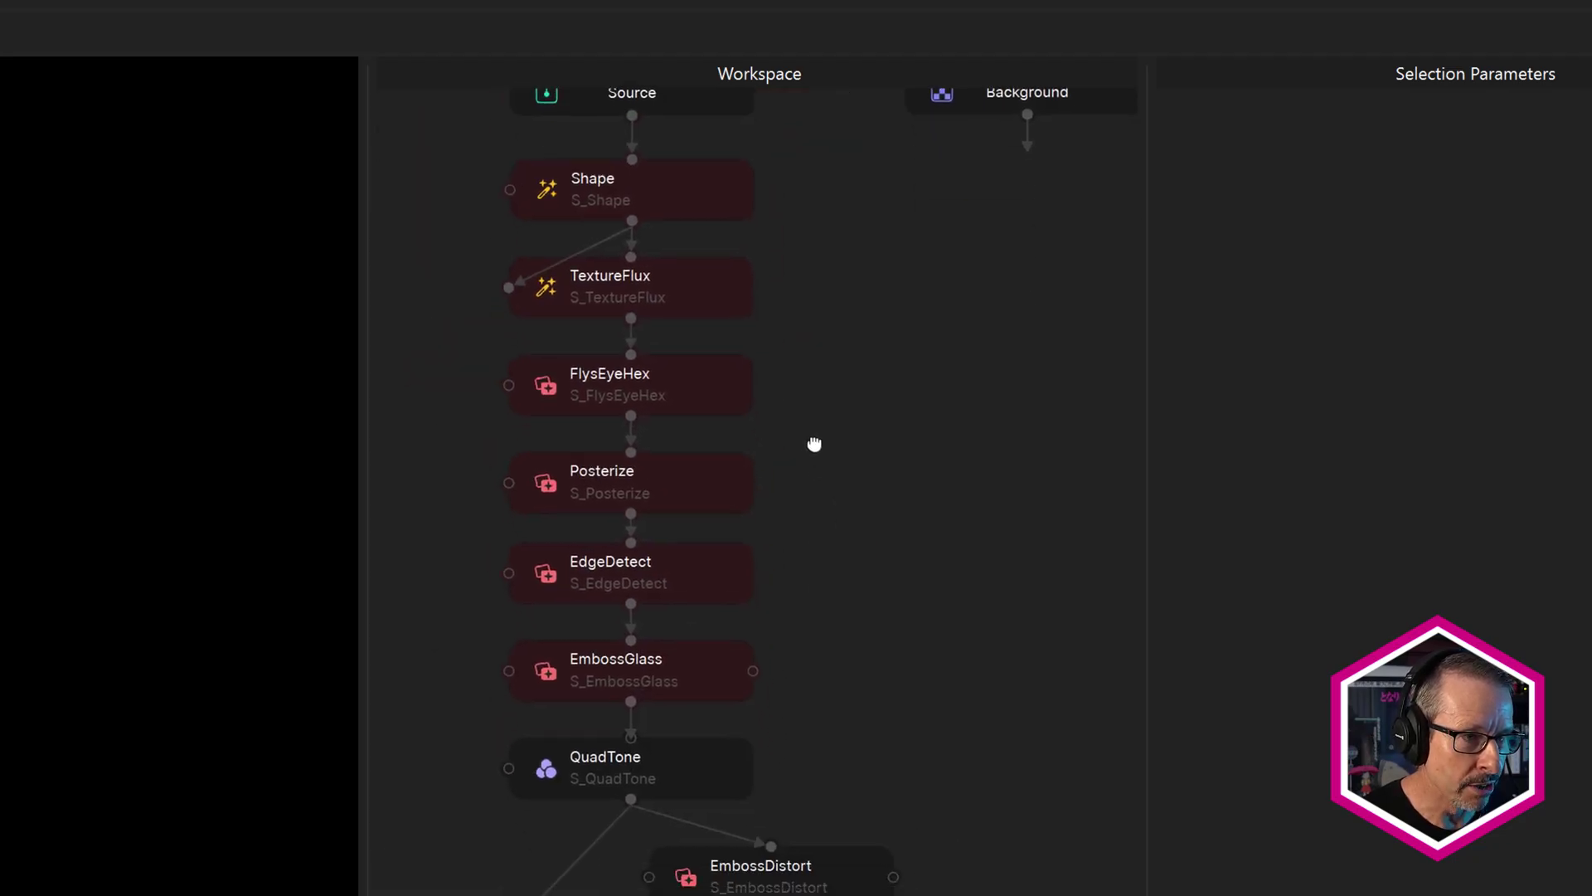
# - Pan the graph to show EmbossDistort and Layer 1 below QuadTone
pyautogui.scroll(5, 687, 730)
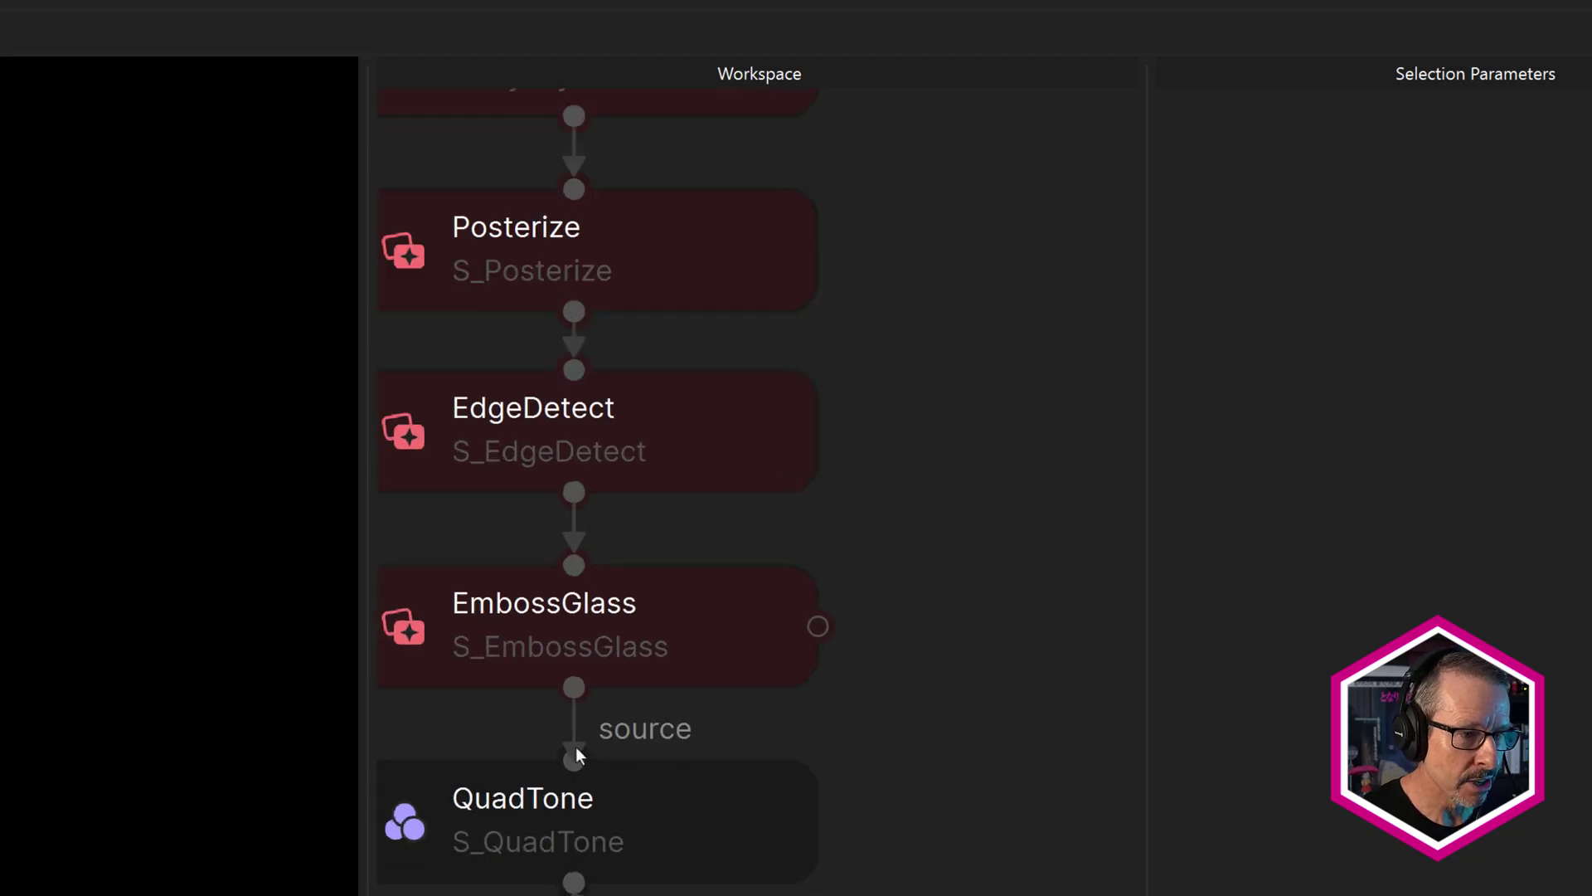
pyautogui.scroll(-3, 874, 745)
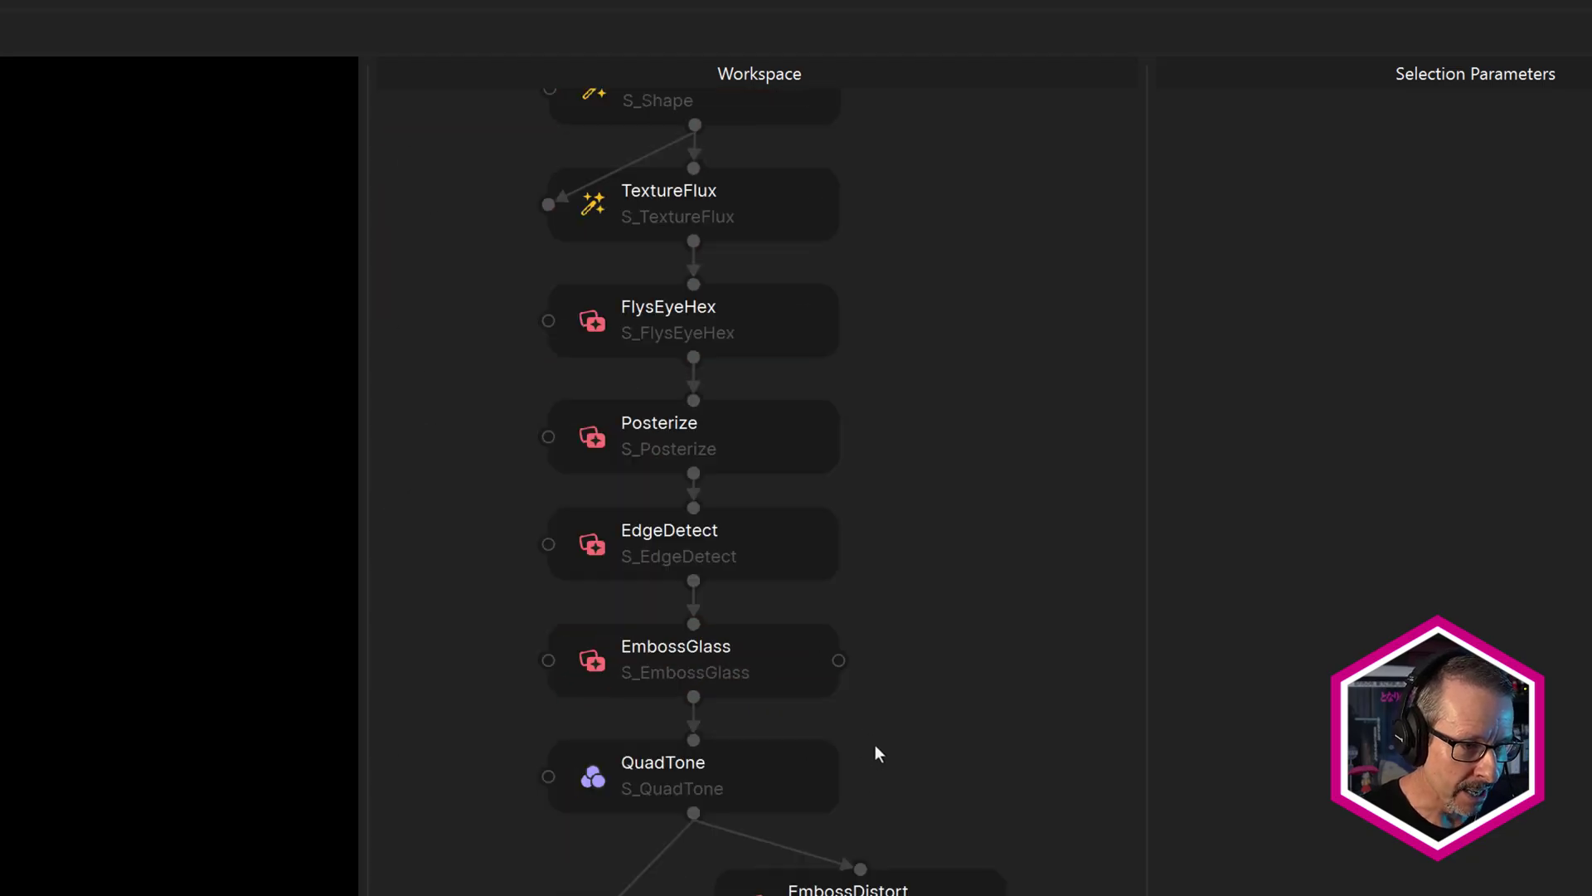
pyautogui.moveTo(874, 745); pyautogui.dragTo(860, 447)
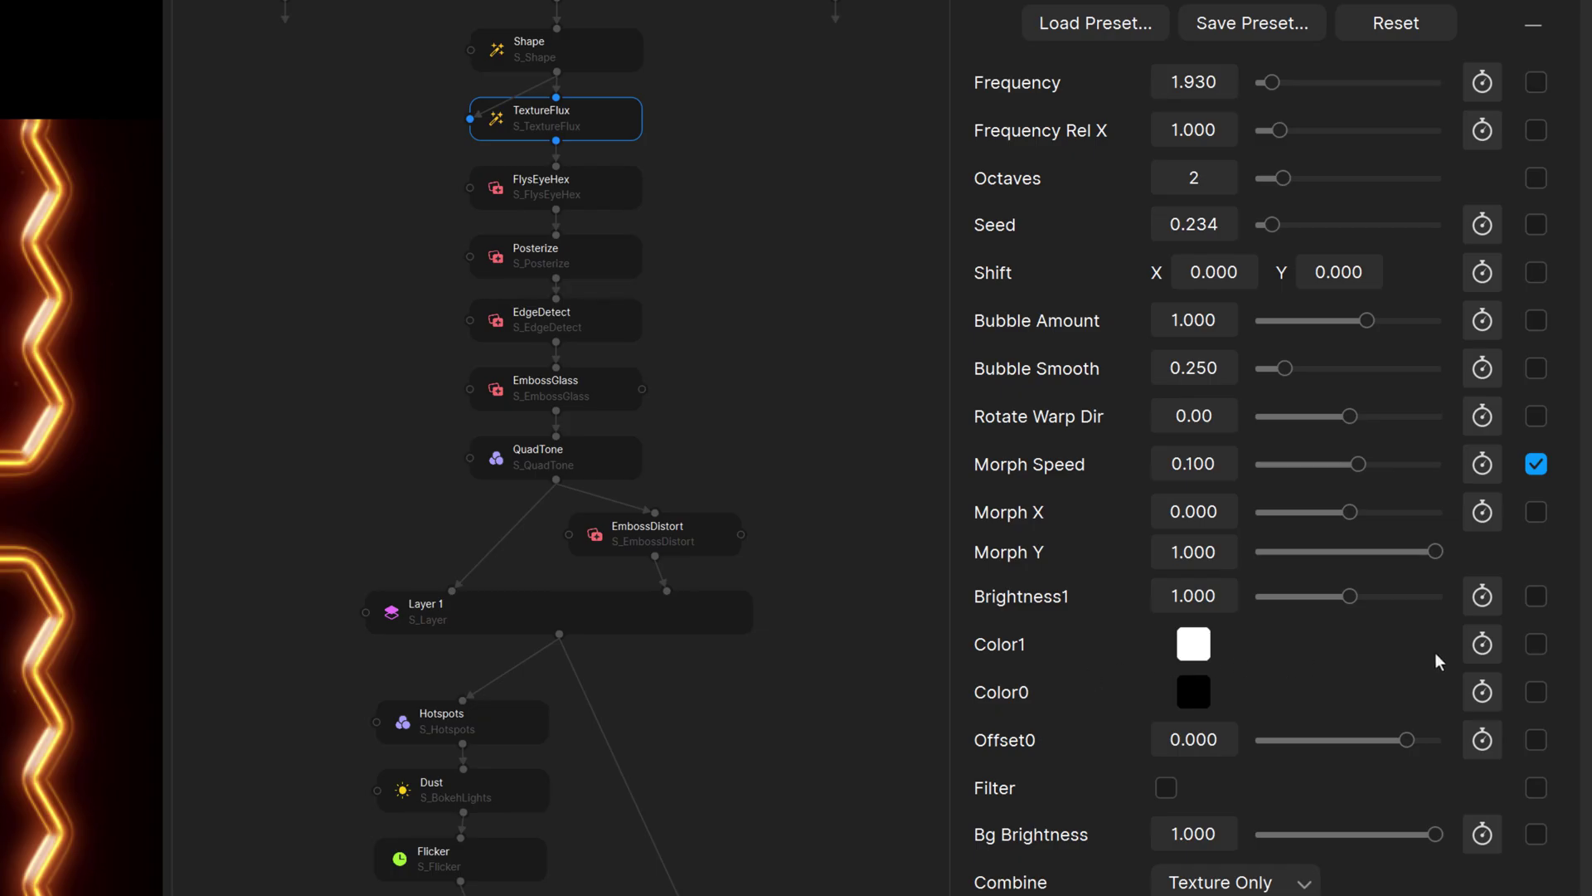
# - Make TextureFlux's Color1 a driver and link QuadTone's Color3 to TextureFlux: Color1
pyautogui.click(1482, 645)
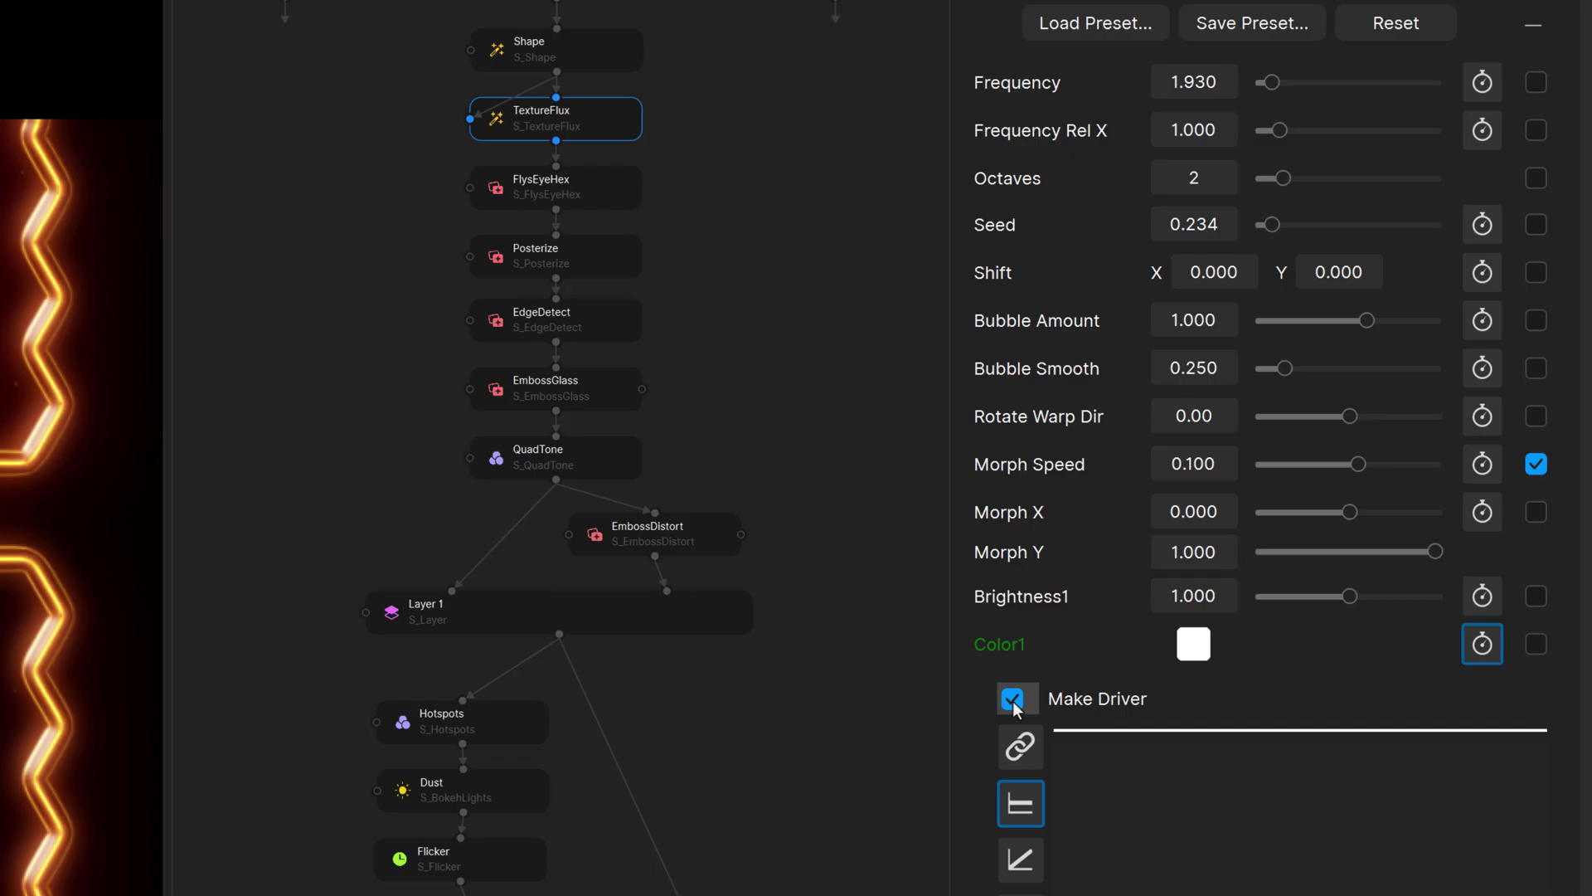
pyautogui.click(576, 449)
pyautogui.click(1482, 81)
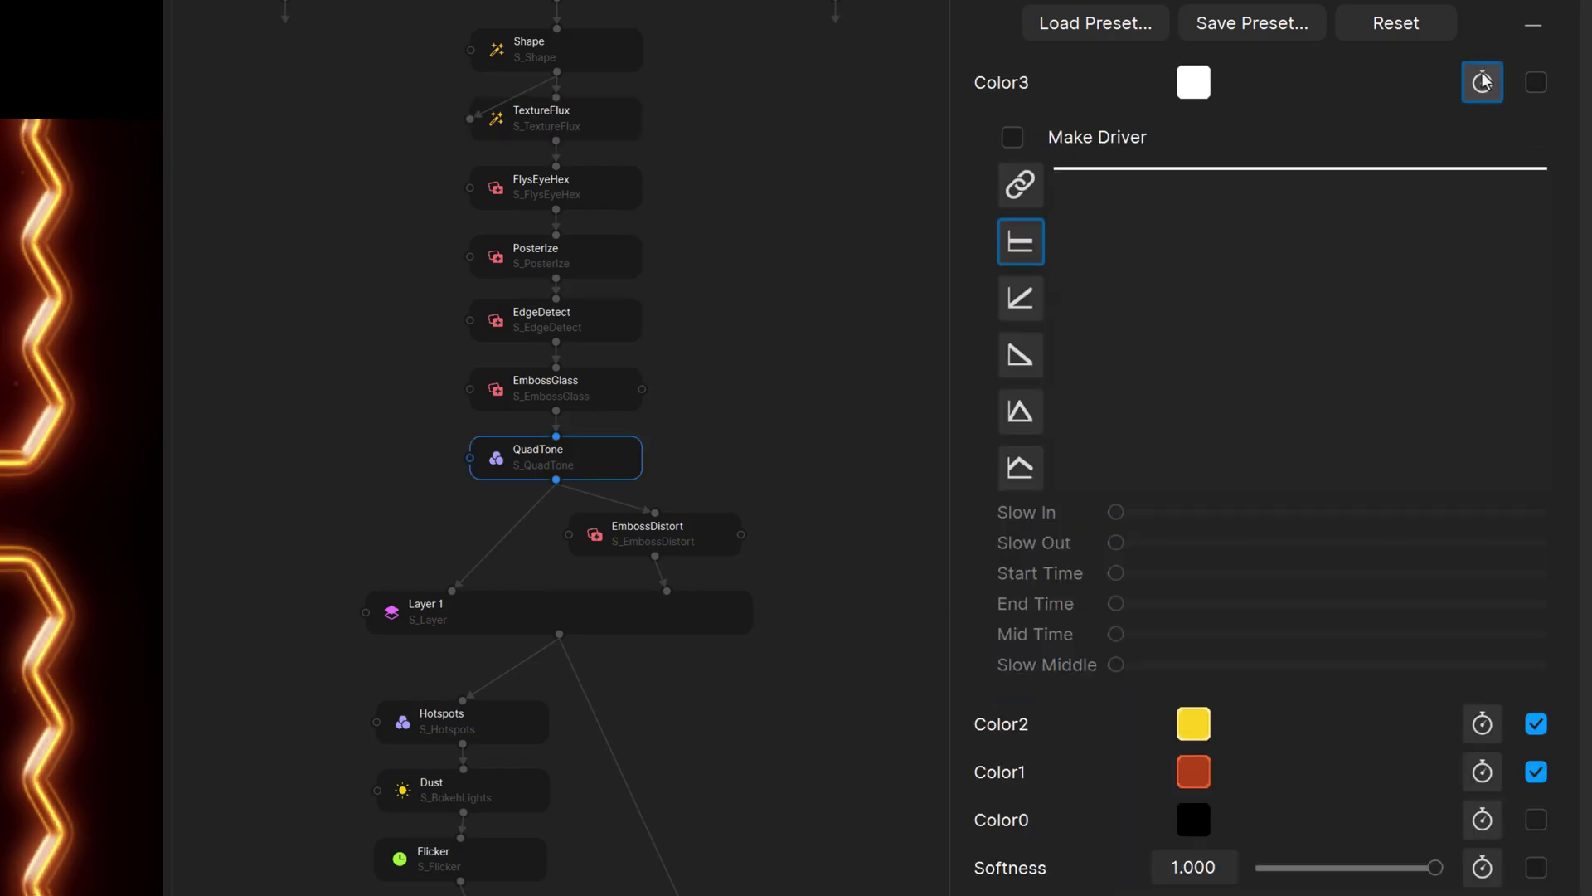
pyautogui.click(1019, 185)
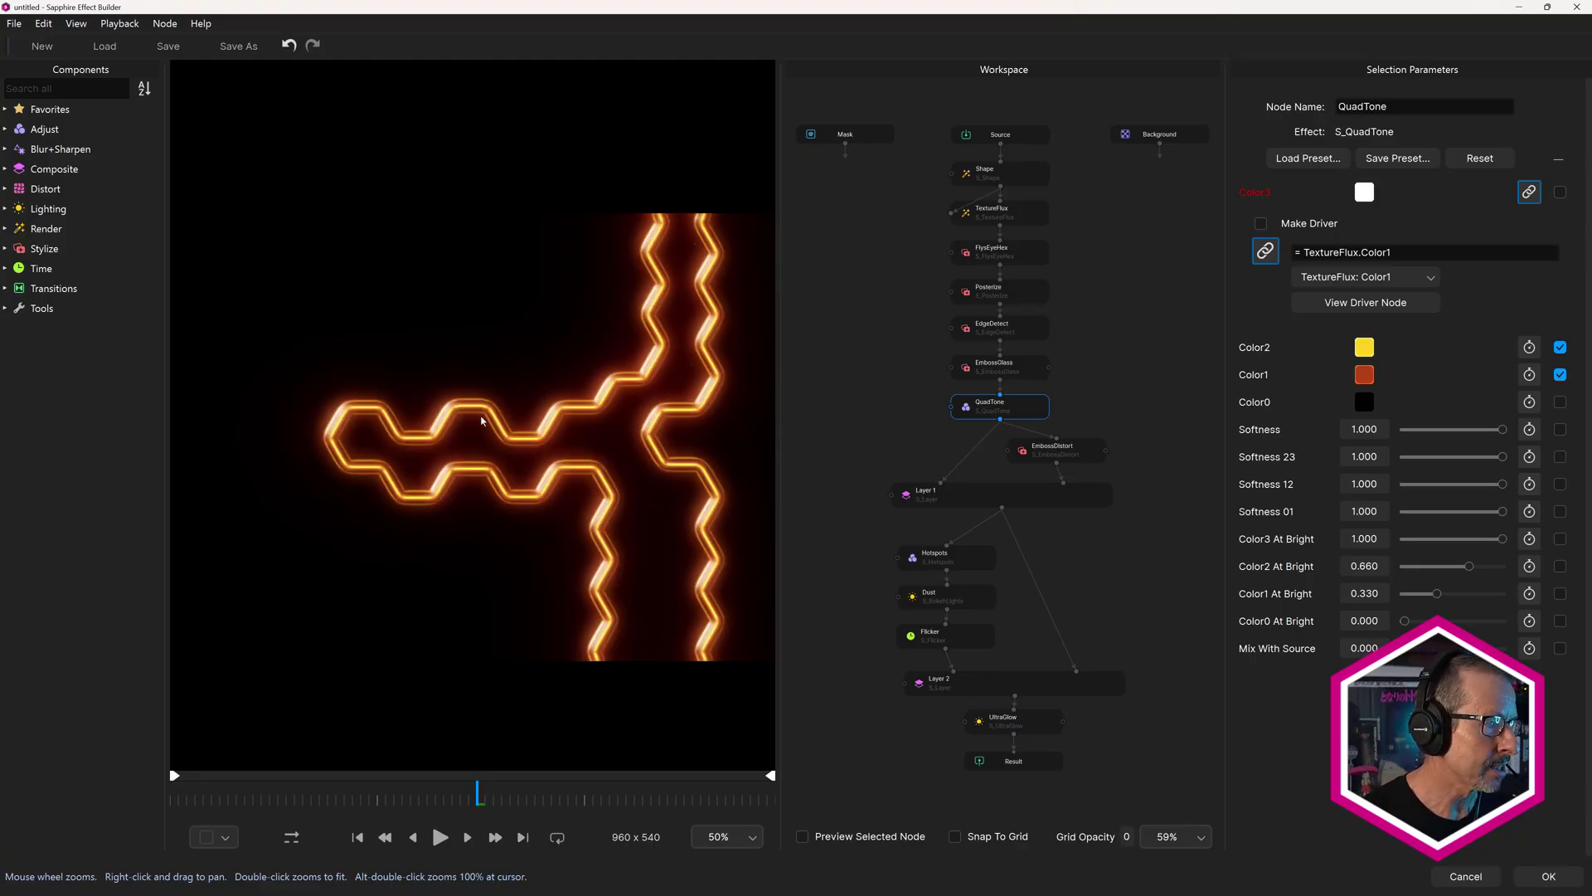
# - Zoom the viewer out and back in, view the hexagon render at 100%, and pan across it
pyautogui.scroll(-10, 501, 376)
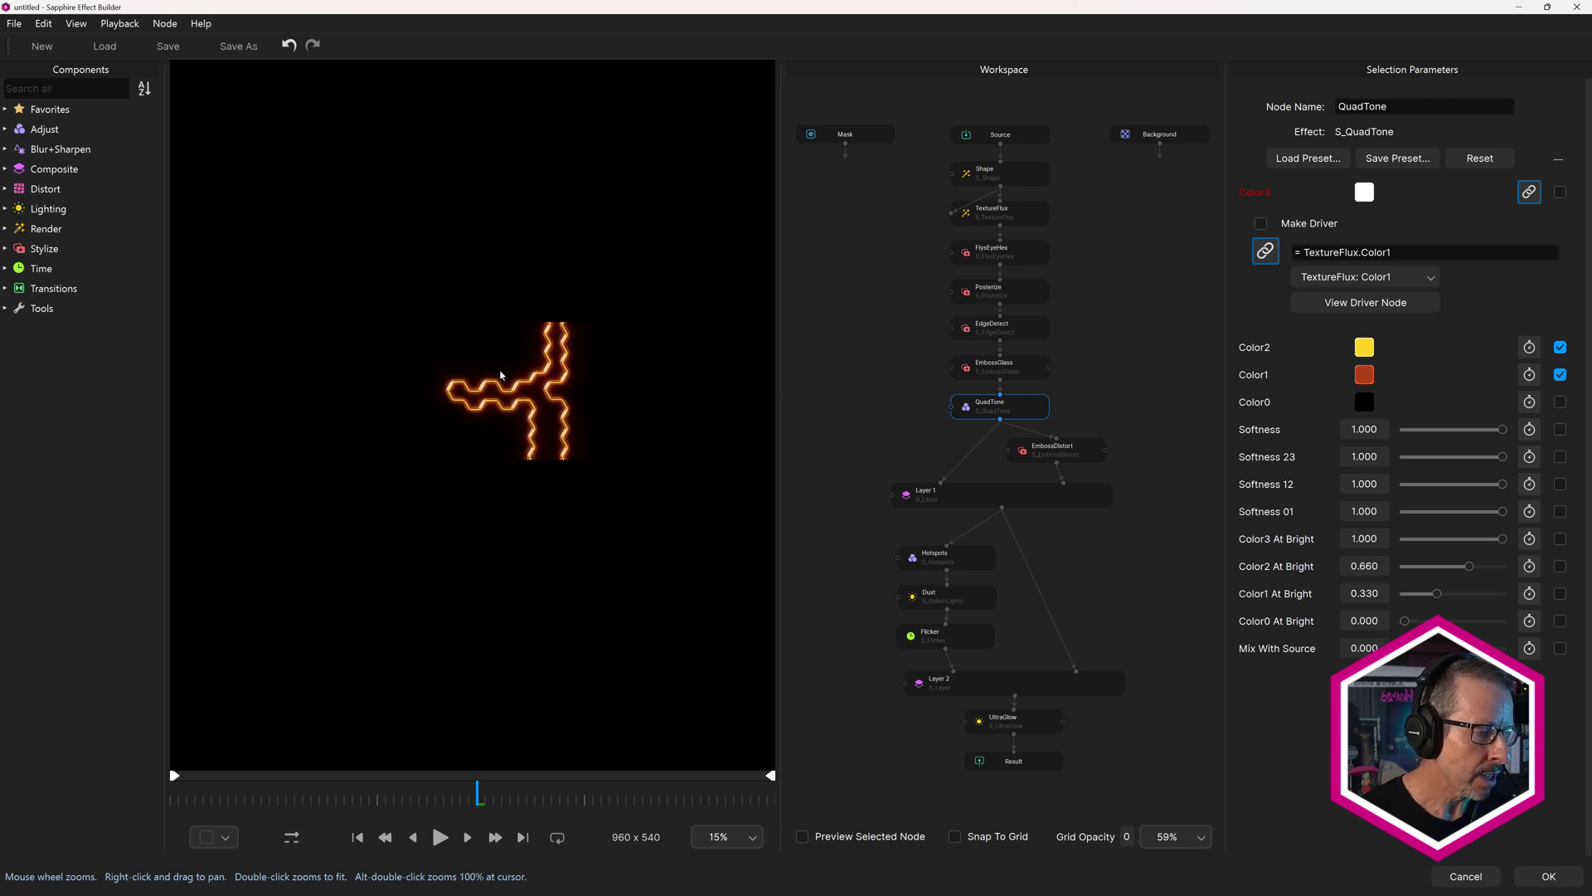
pyautogui.scroll(8, 539, 265)
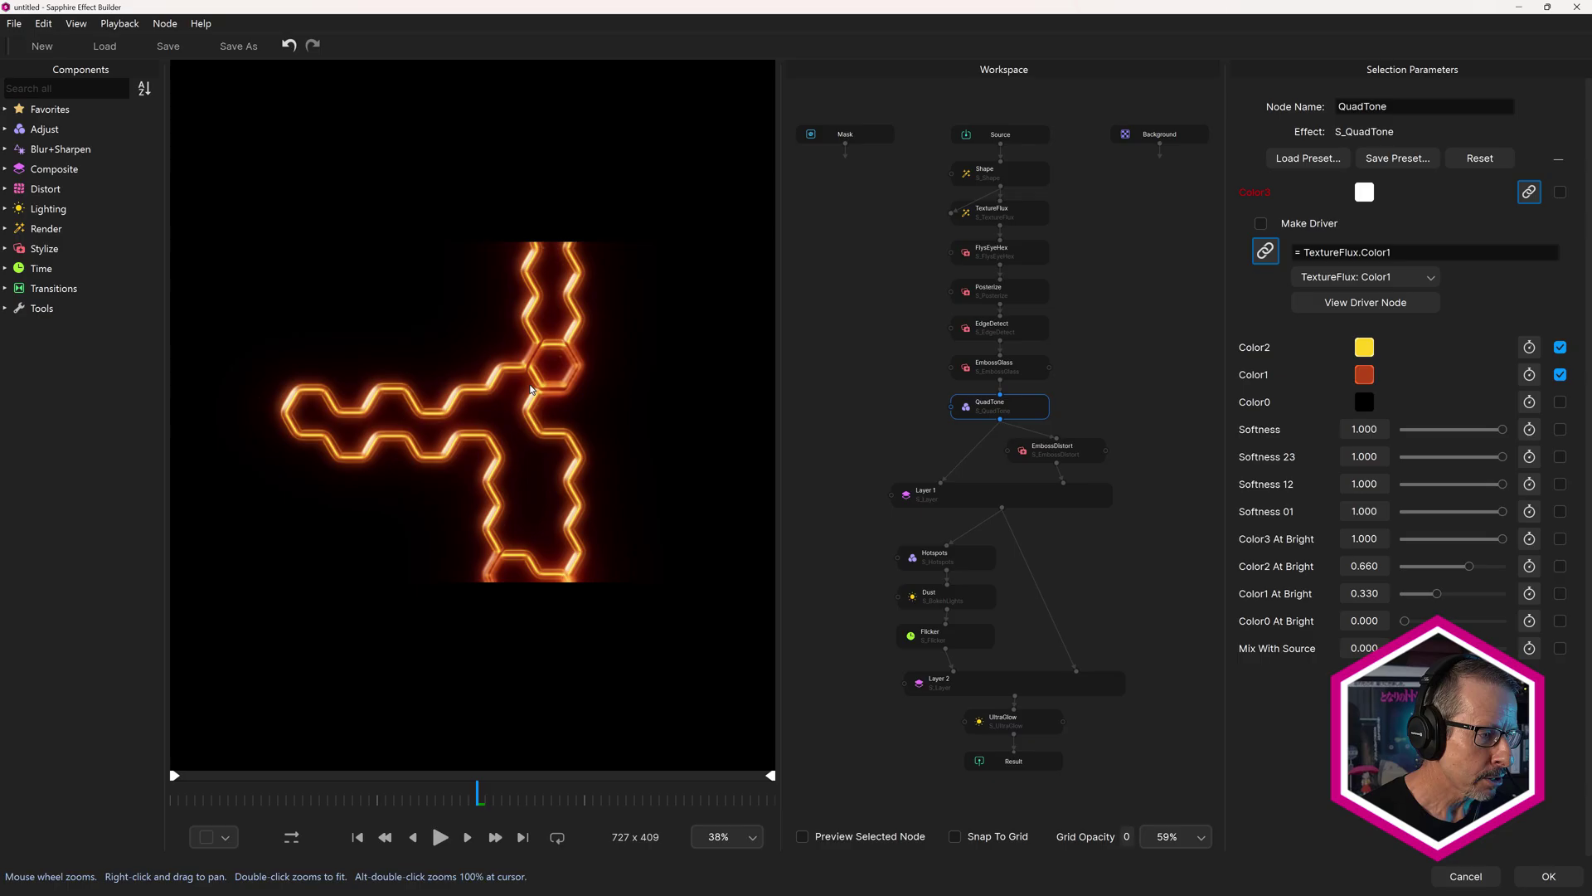
pyautogui.keyDown('alt'); pyautogui.doubleClick(495, 328); pyautogui.keyUp('alt')
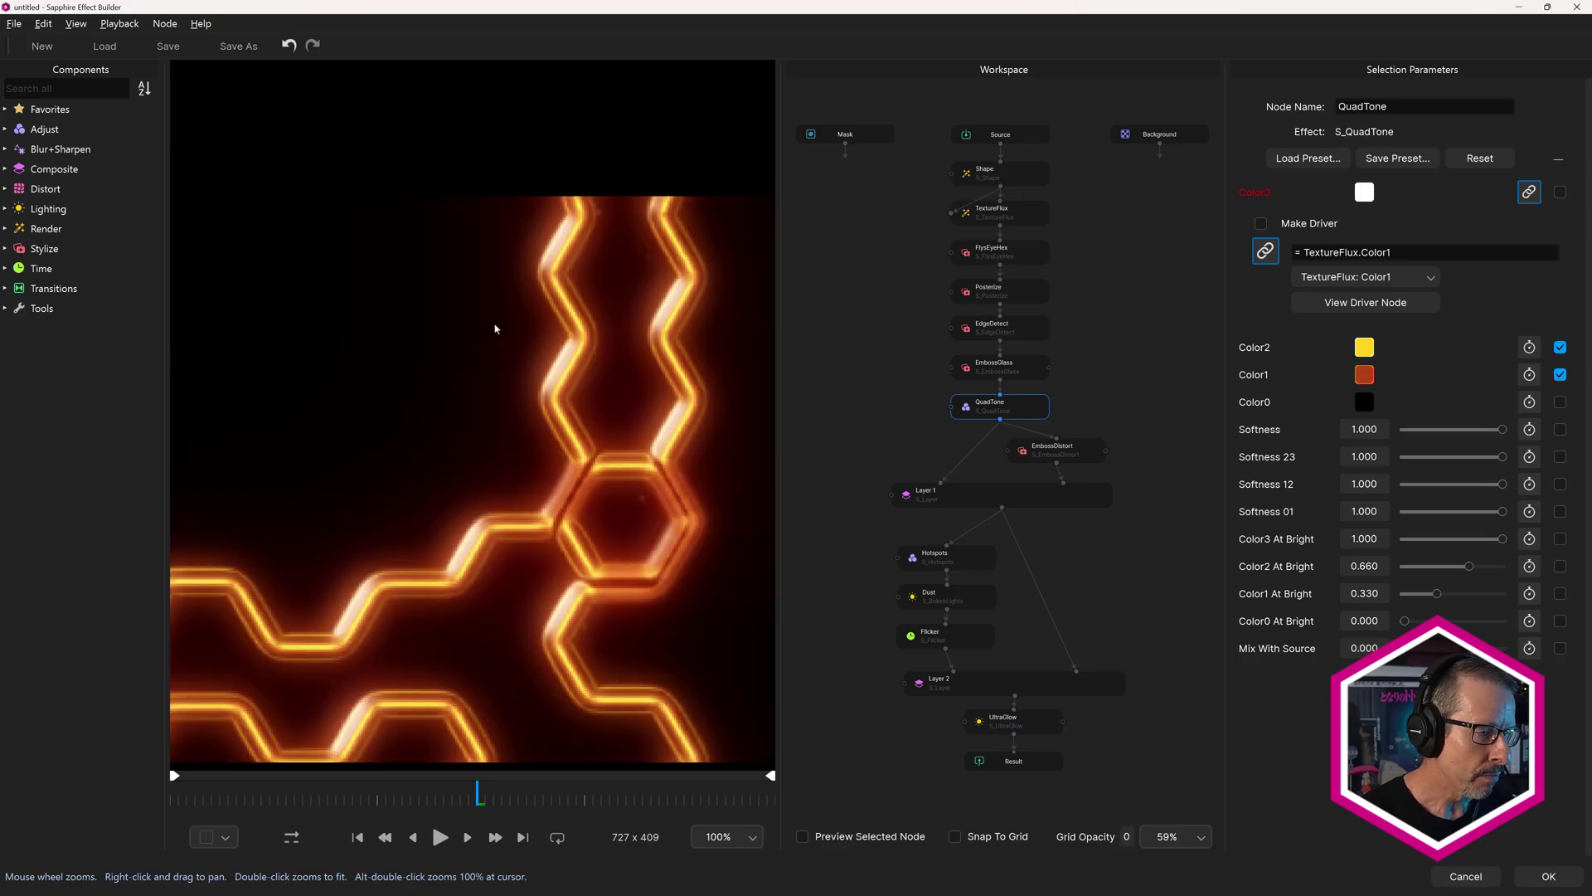
pyautogui.moveTo(507, 452); pyautogui.dragTo(499, 377)
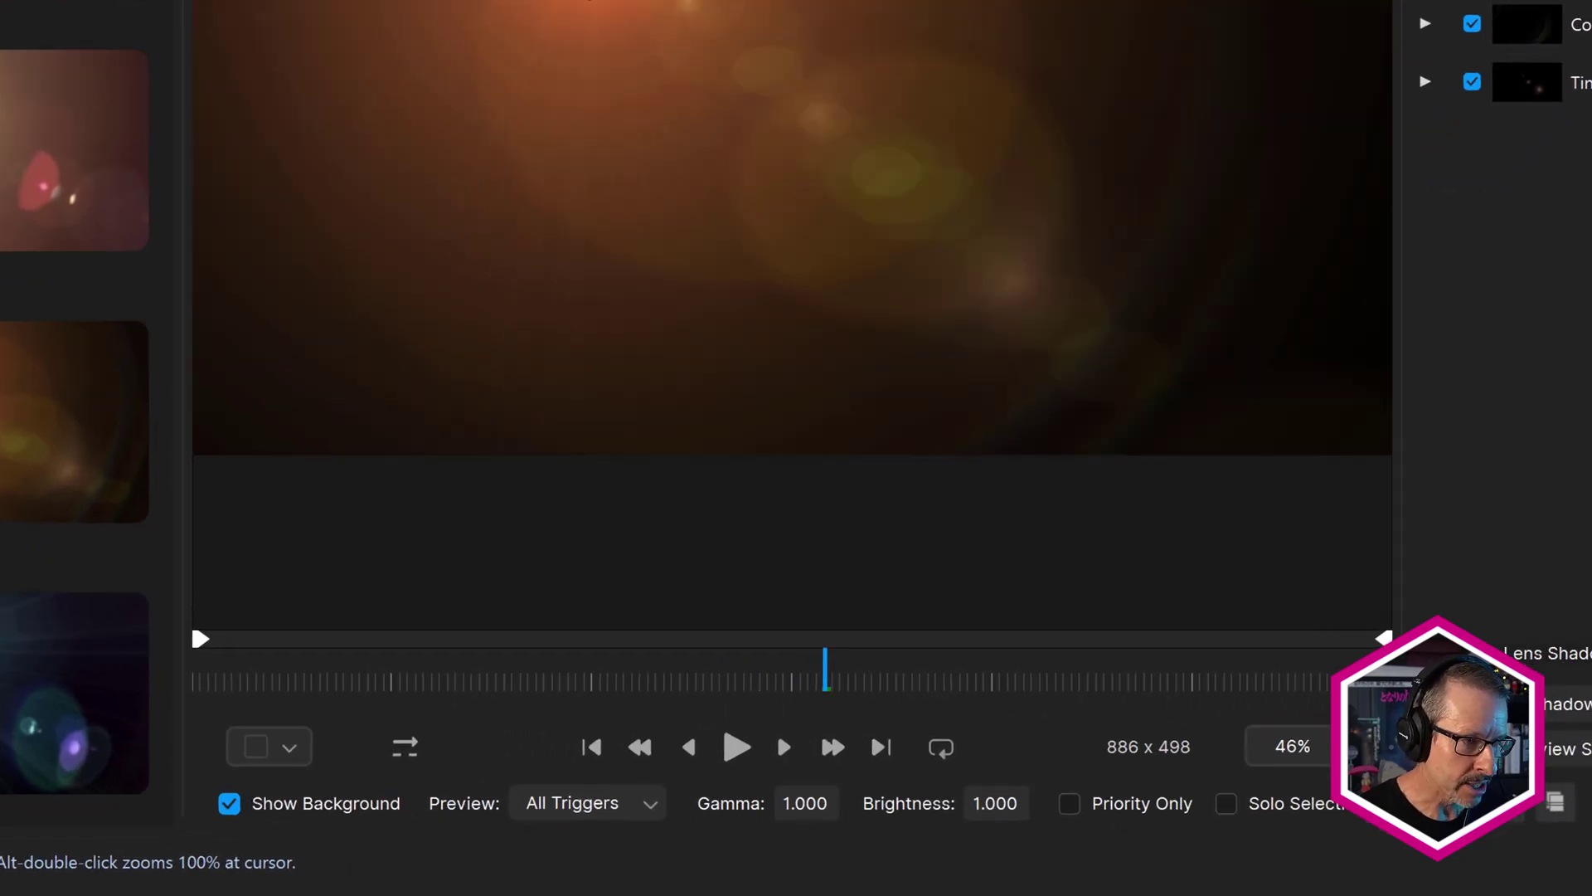
# - Move the flare along the top of the frame, raise preview gamma, then reset Gamma and Brightness to 1.000
pyautogui.moveTo(588, 2); pyautogui.dragTo(799, 67)
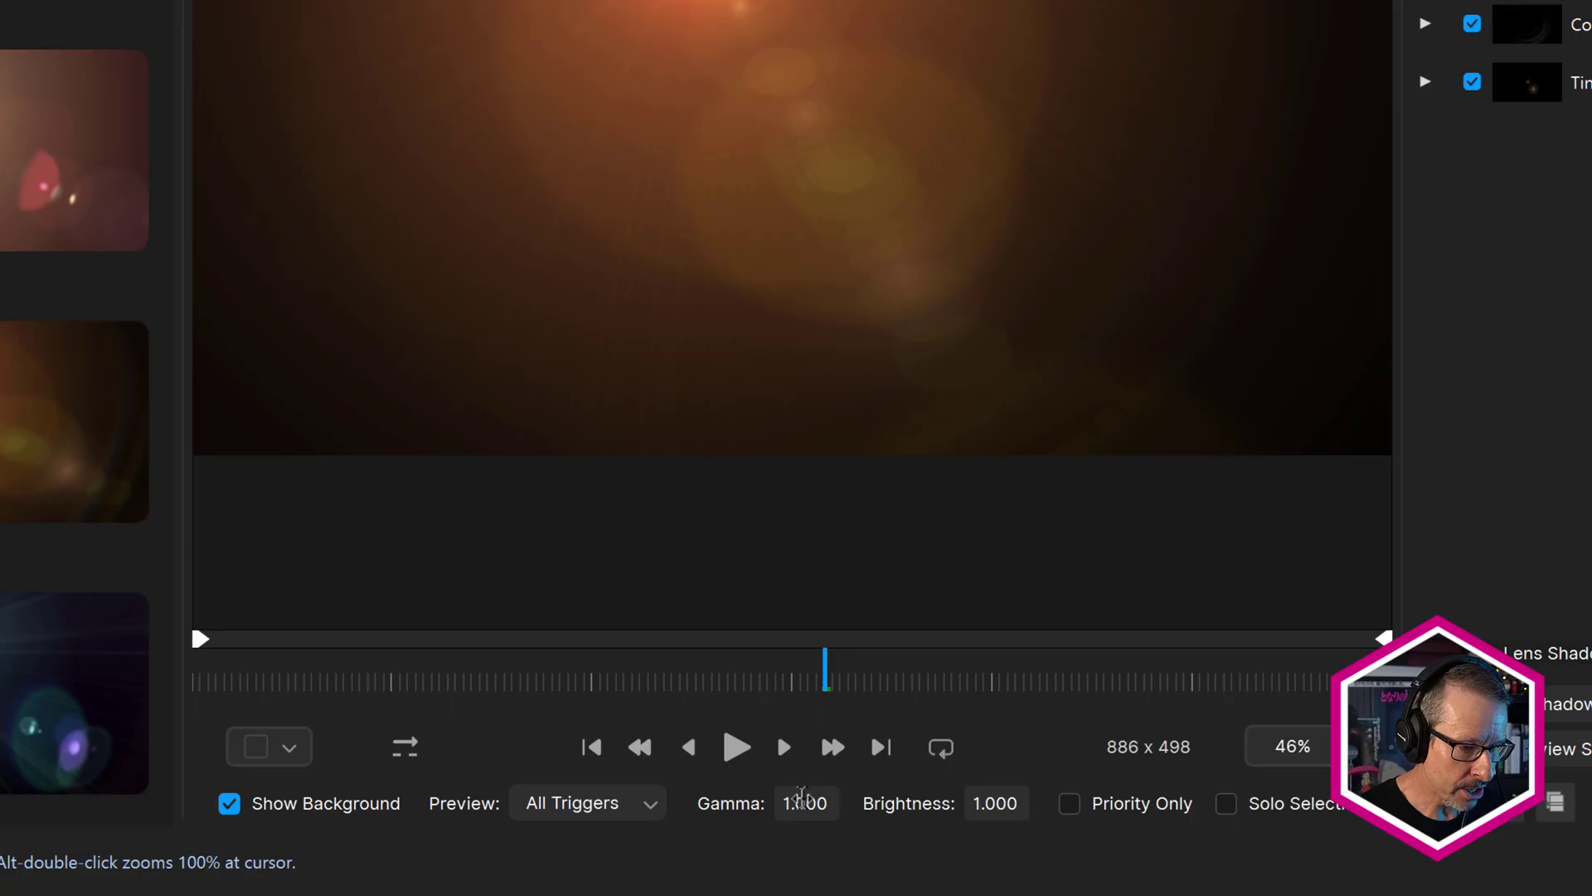
pyautogui.moveTo(869, 803); pyautogui.dragTo(1194, 802)
pyautogui.doubleClick(718, 808)
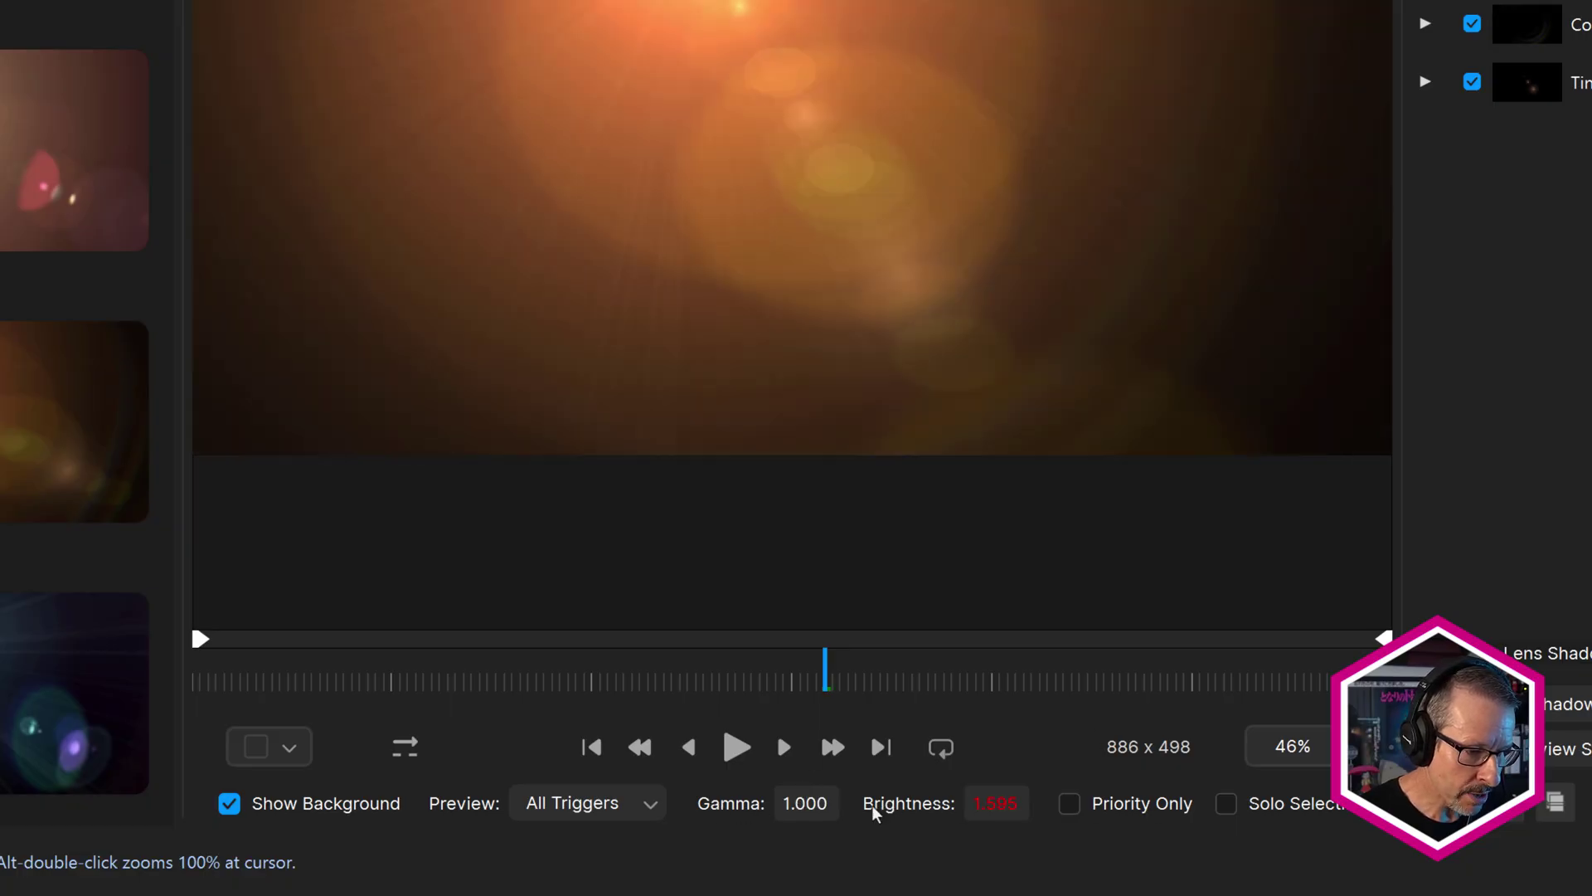
pyautogui.doubleClick(882, 806)
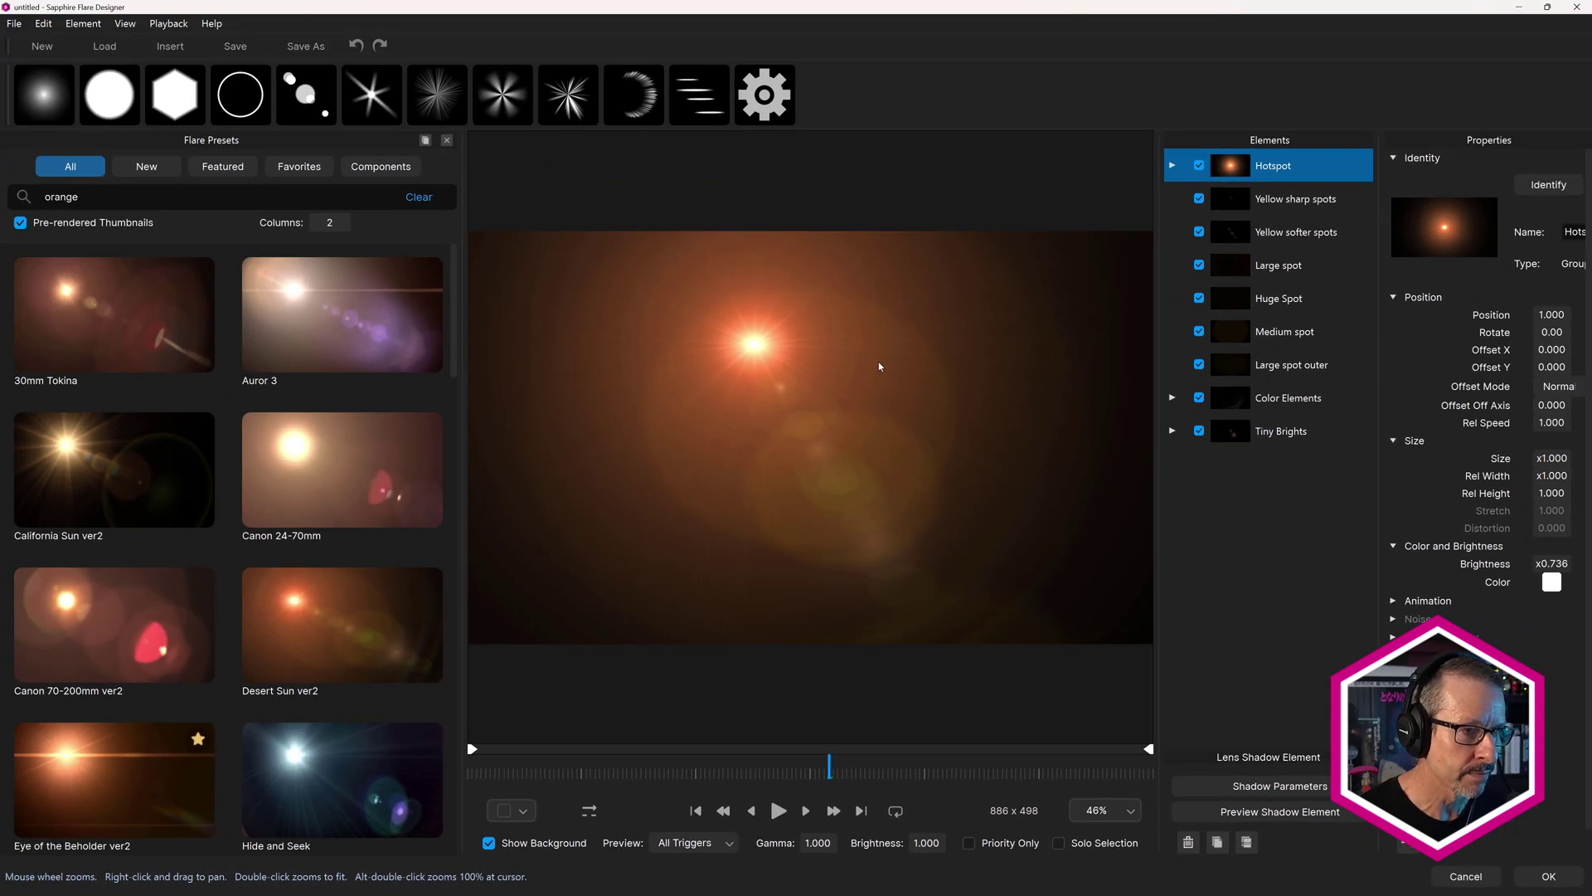
# - Move the flare hotspot, filter presets to New, and try Arri Master Anamorphic 35mm T4 and Big Red
pyautogui.moveTo(879, 366); pyautogui.dragTo(730, 347)
pyautogui.click(147, 167)
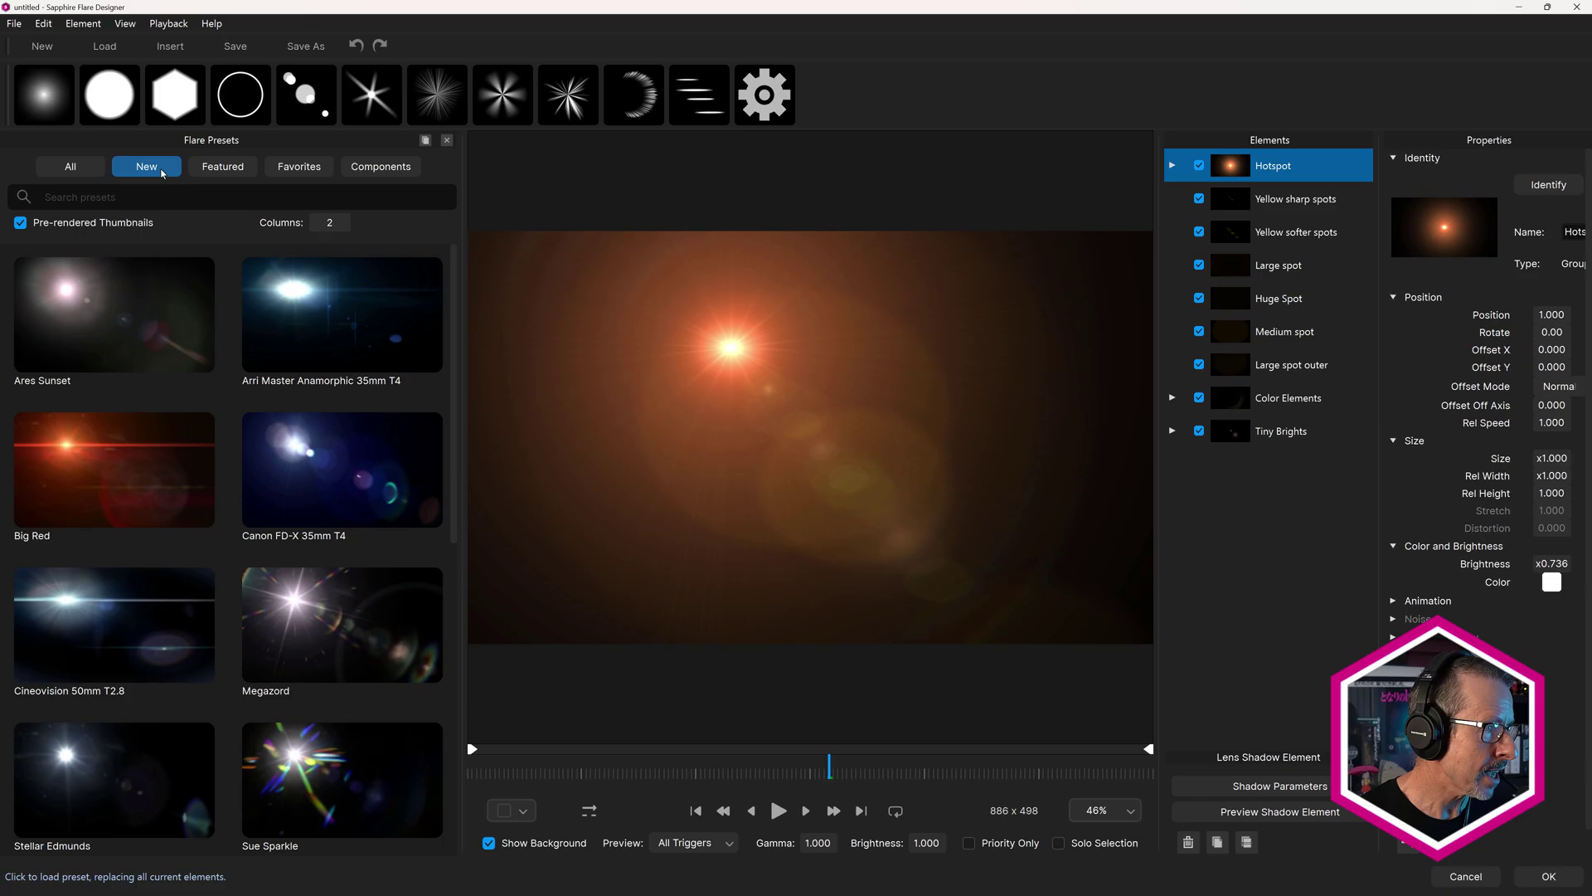
pyautogui.click(302, 295)
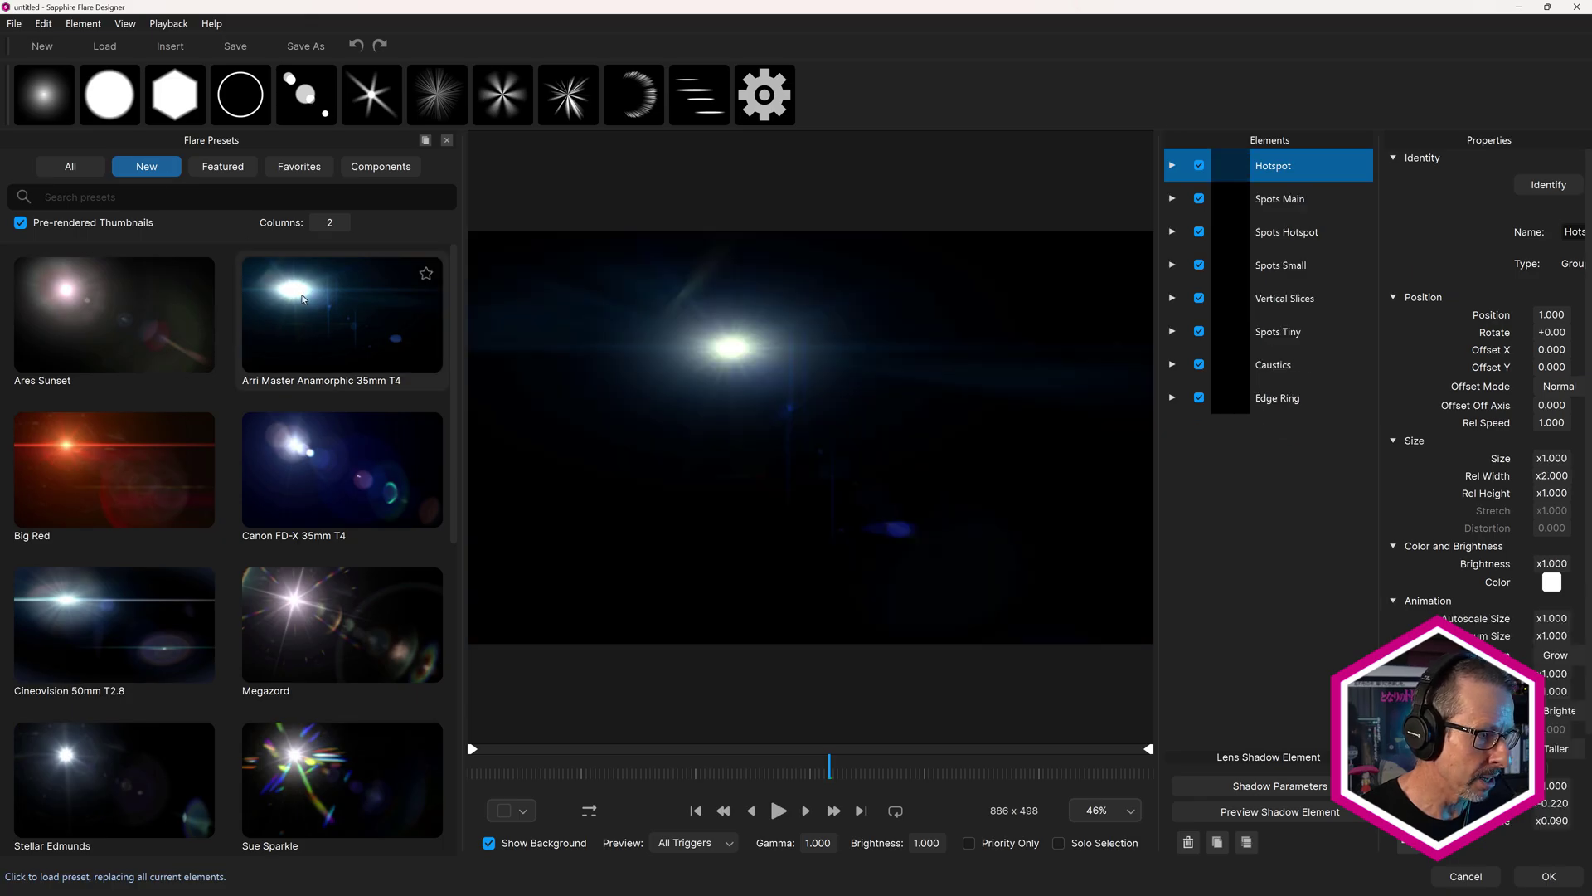
pyautogui.click(324, 468)
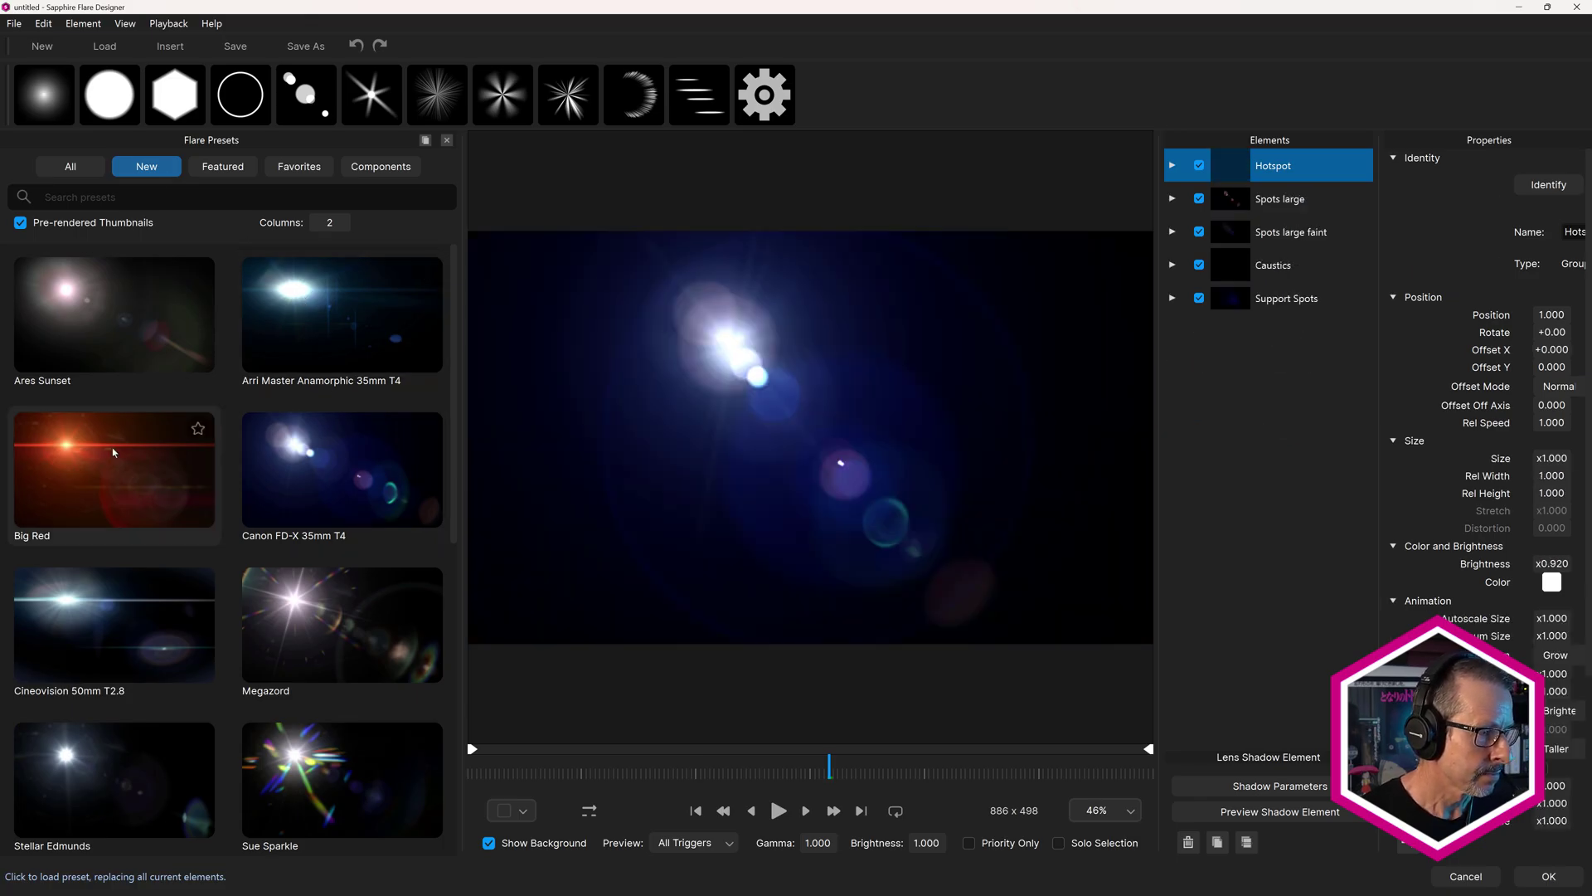